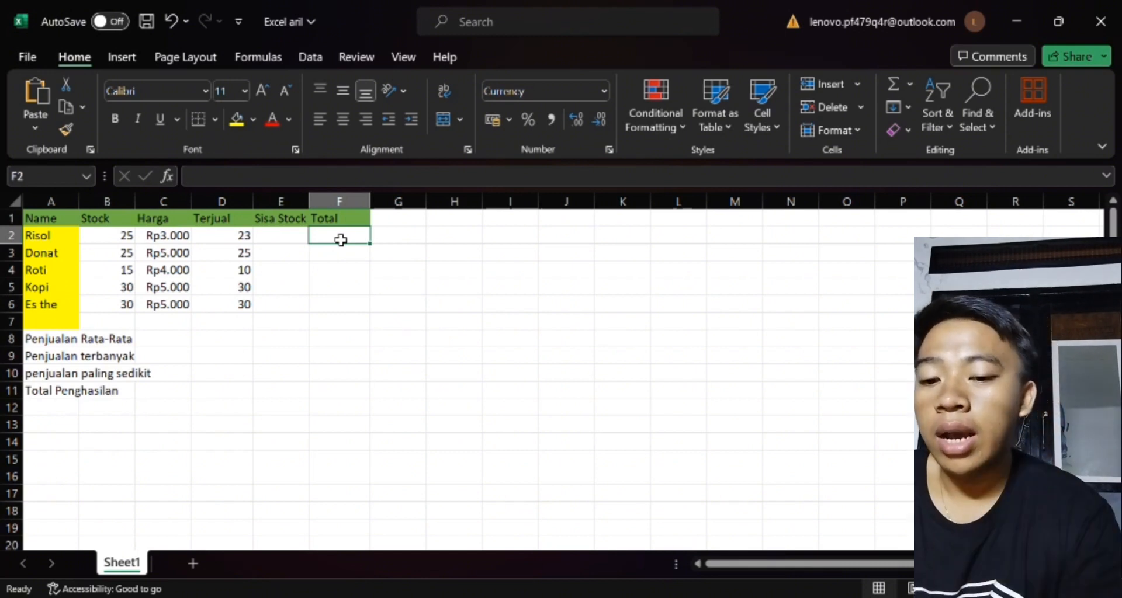
Calculate the Total for Risol in F2 as price times quantity sold with =C2*D2.
{"action": "type", "text": "="}
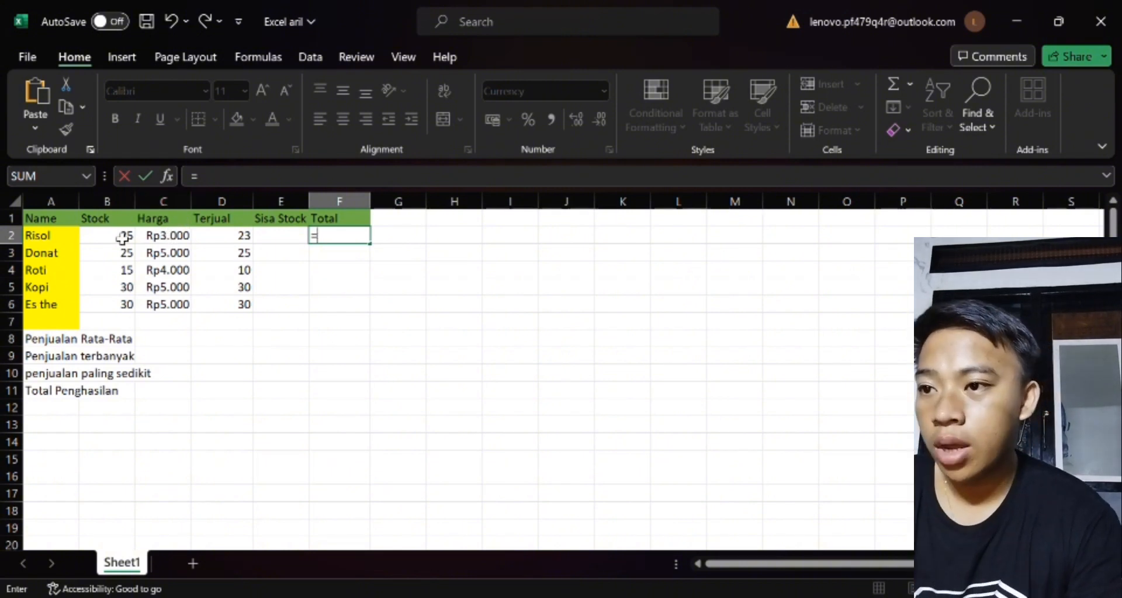
{"action": "left_click", "coordinate": [171, 239]}
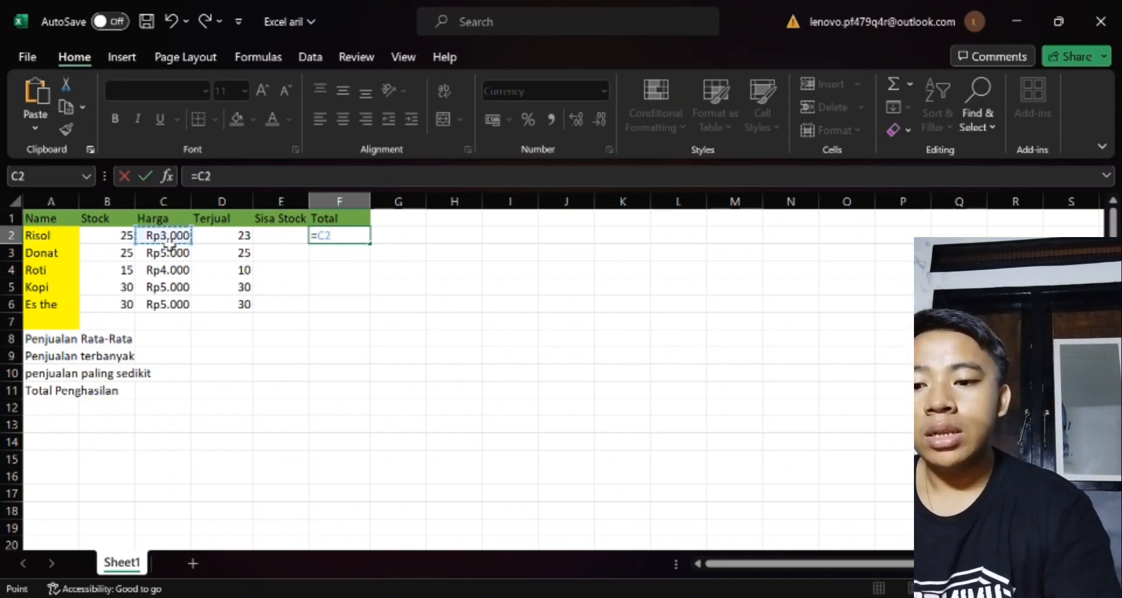
{"action": "type", "text": "*"}
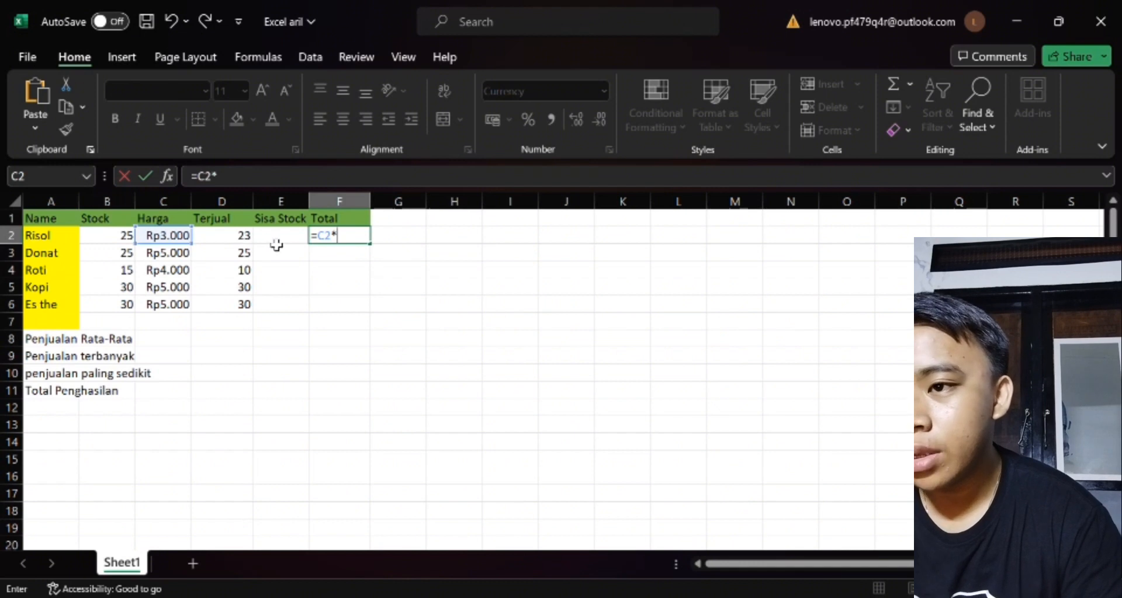
{"action": "left_click", "coordinate": [233, 242]}
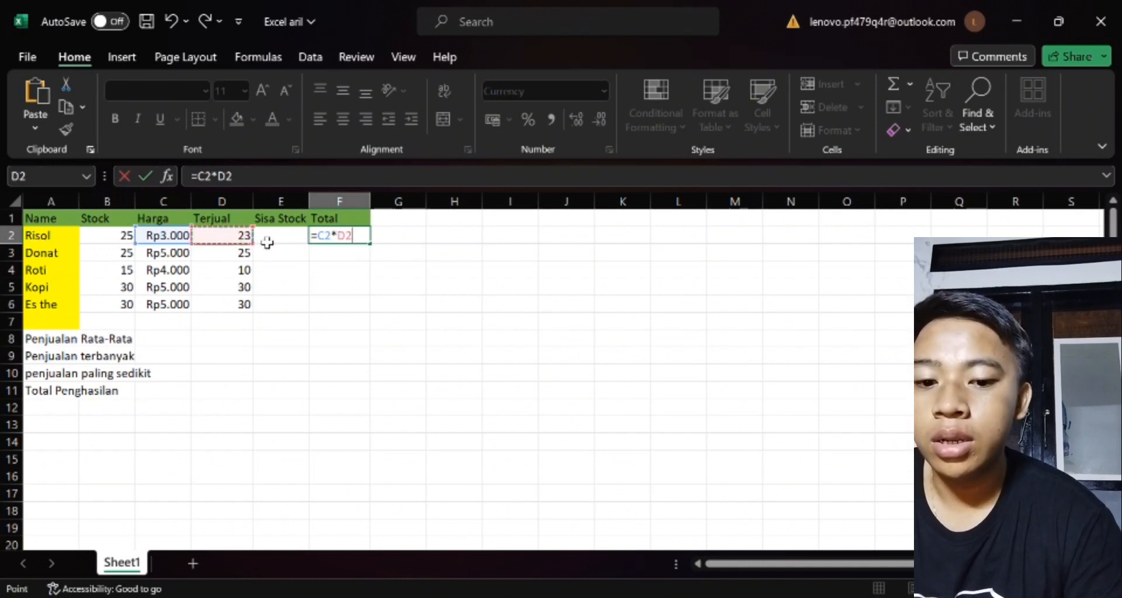
{"action": "key", "text": "Return"}
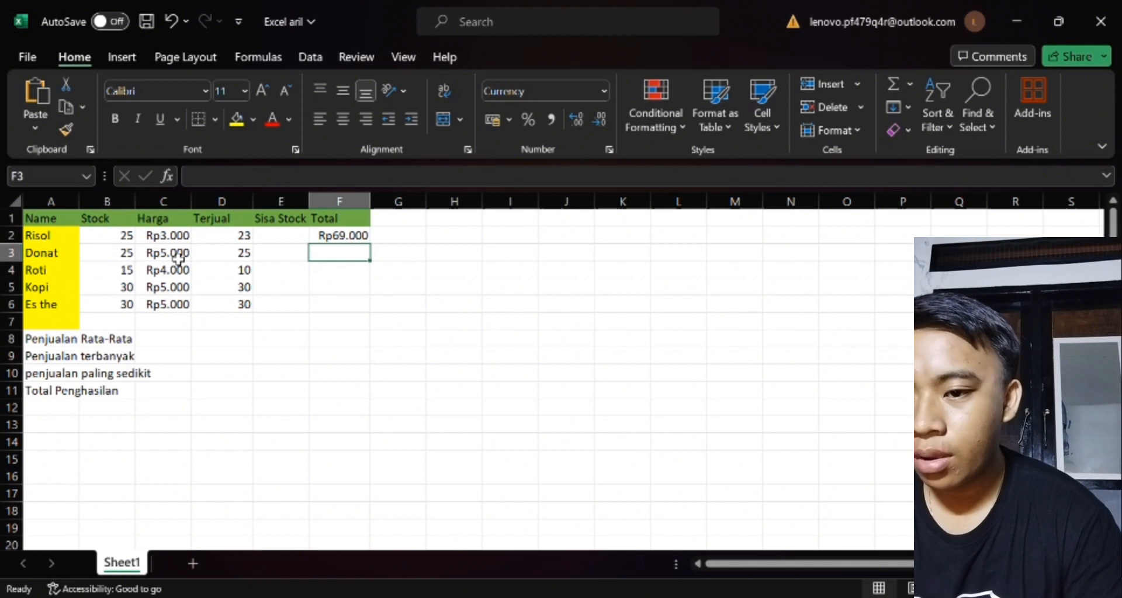
Calculate the Total for Donat in F3 with the formula =C3*D3.
{"action": "type", "text": "="}
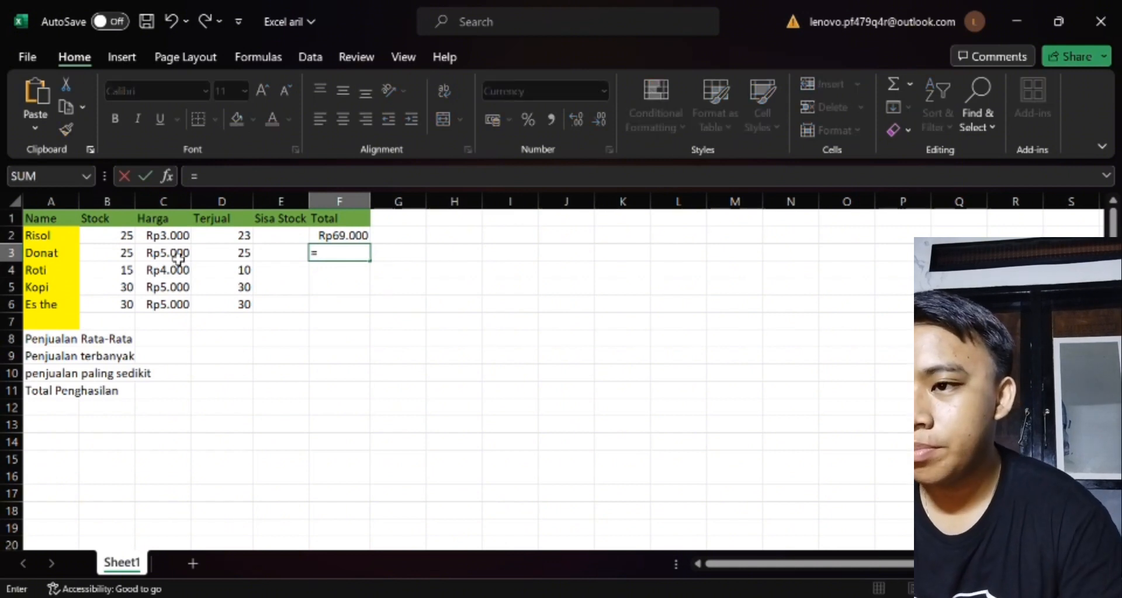
{"action": "left_click", "coordinate": [173, 257]}
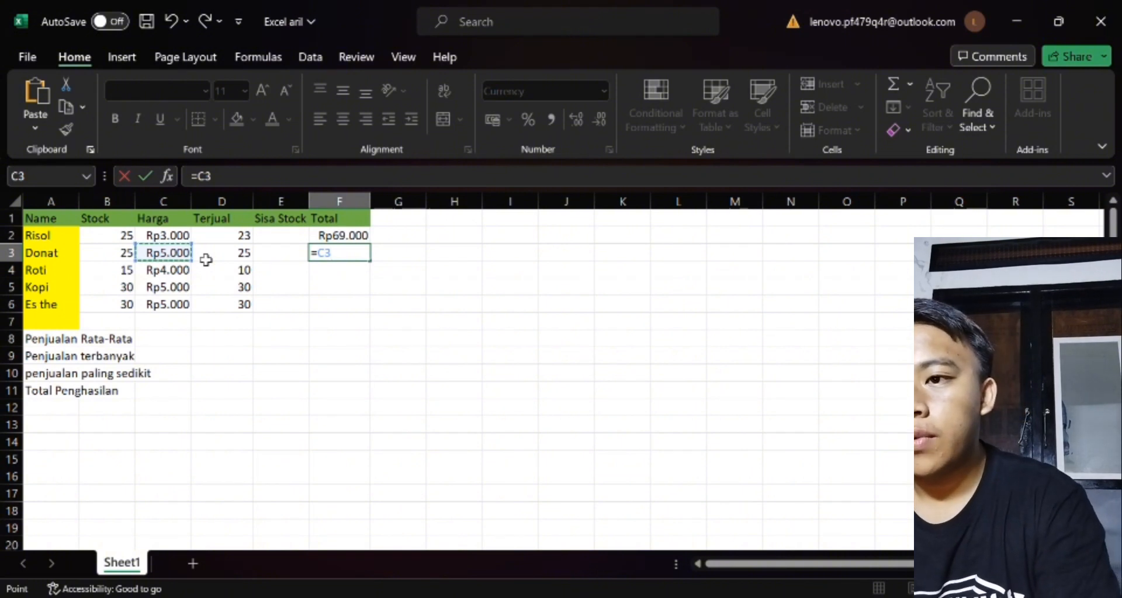
{"action": "type", "text": "*"}
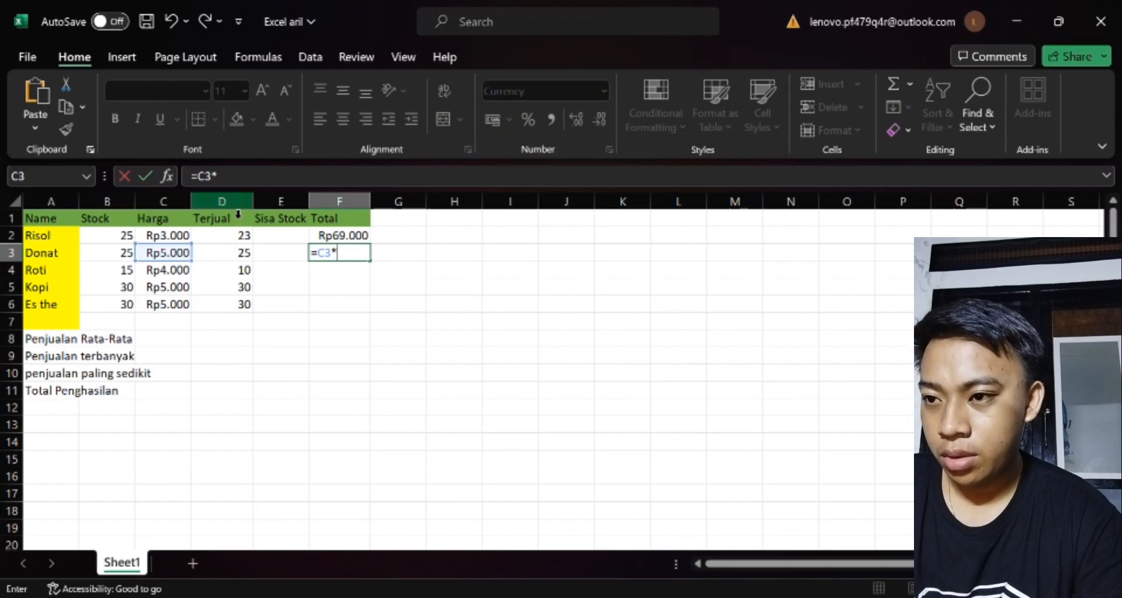
{"action": "left_click", "coordinate": [232, 255]}
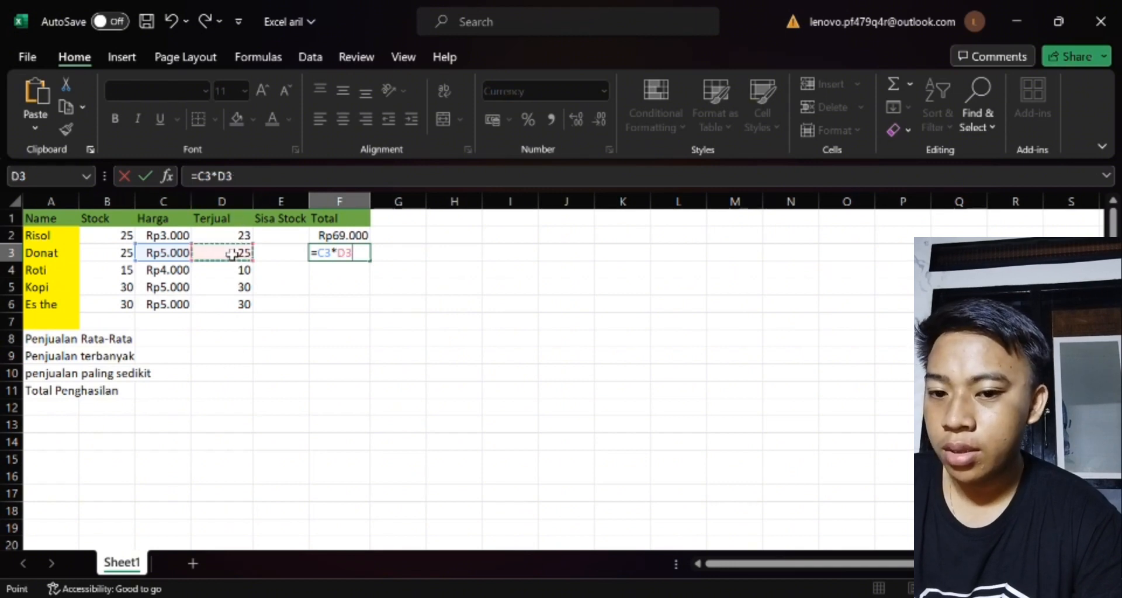
{"action": "key", "text": "Return"}
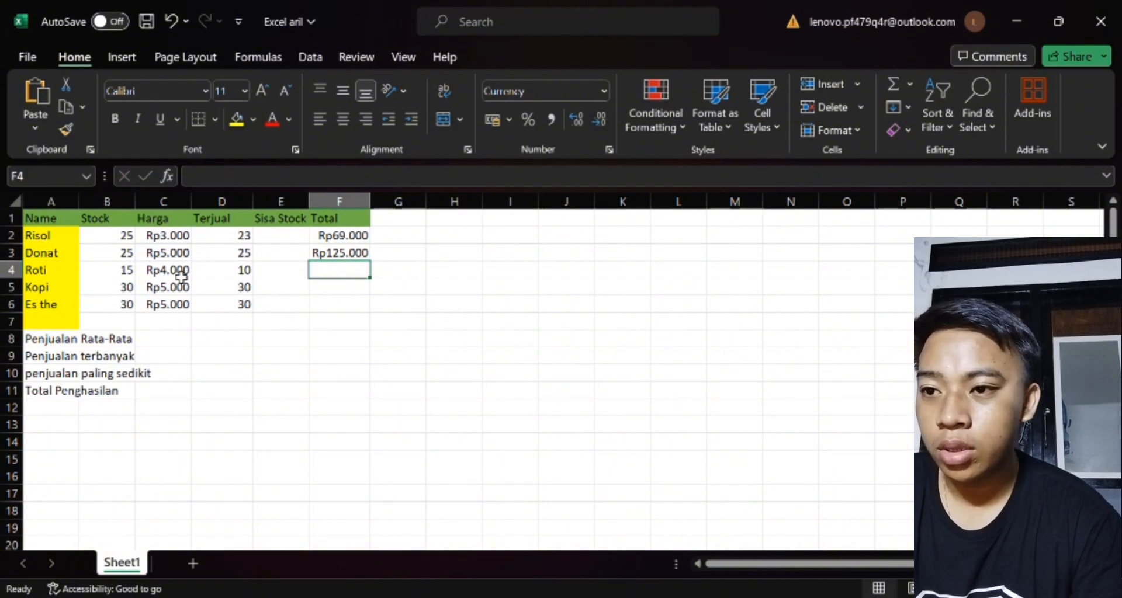
Calculate the Total for Roti in F4 by multiplying Harga by Terjual, C4*D4.
{"action": "type", "text": "="}
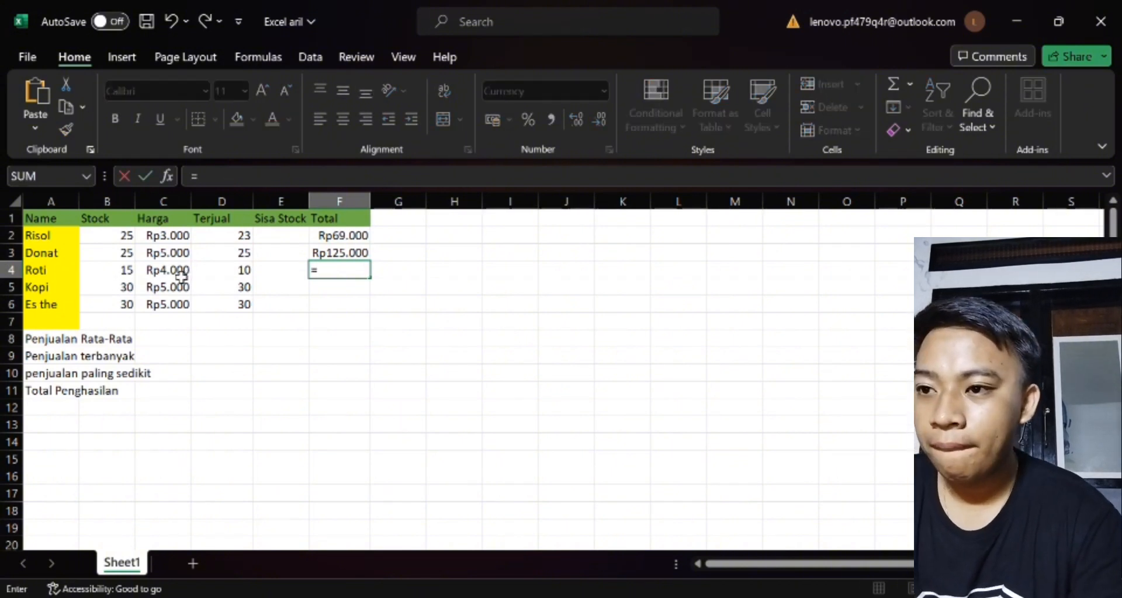
{"action": "left_click", "coordinate": [182, 273]}
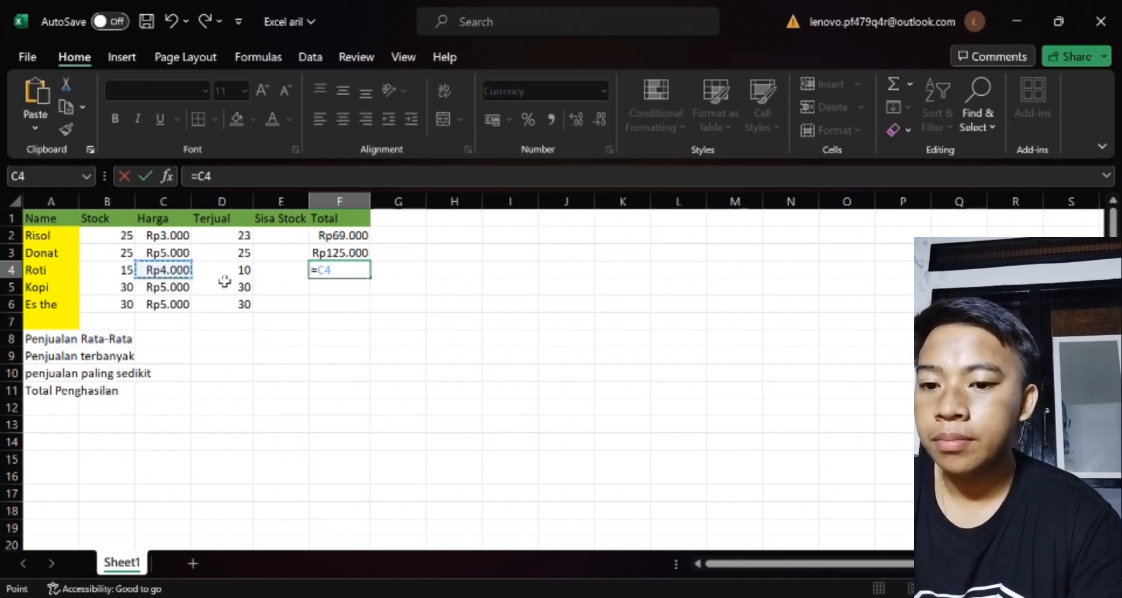
{"action": "type", "text": "*"}
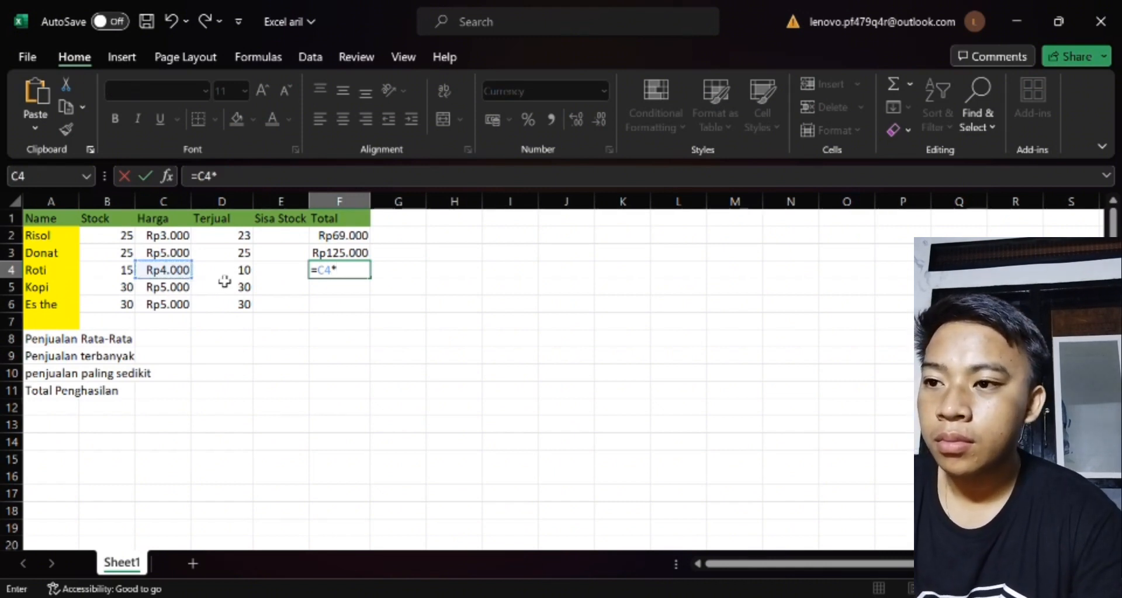
{"action": "left_click", "coordinate": [224, 274]}
{"action": "key", "text": "Return"}
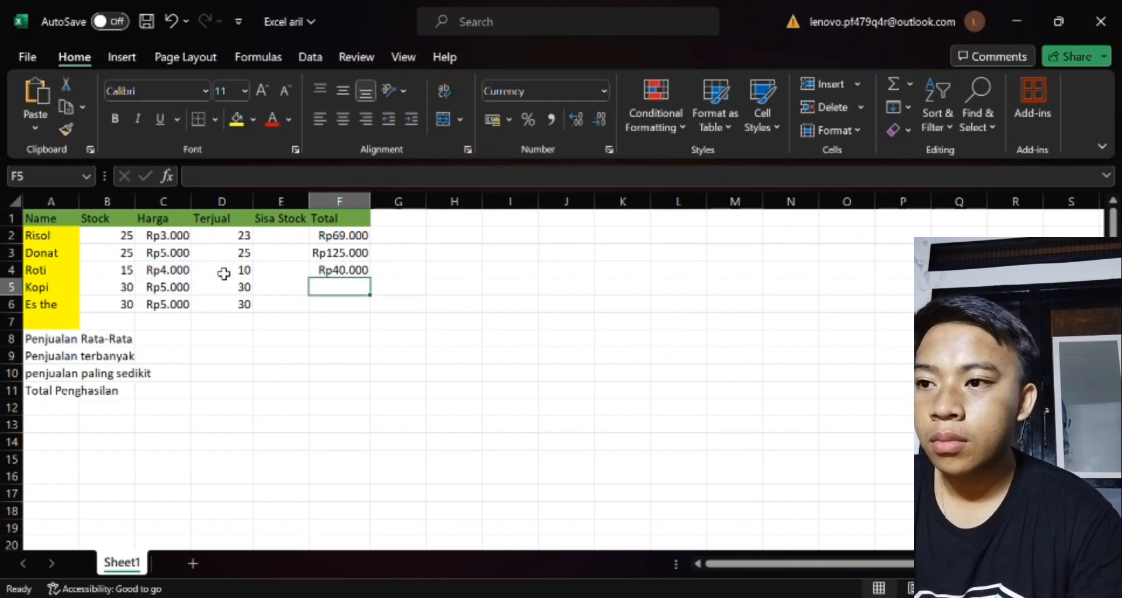
Calculate the Total for Kopi in F5 with the formula =C5*D5.
{"action": "left_click", "coordinate": [152, 292]}
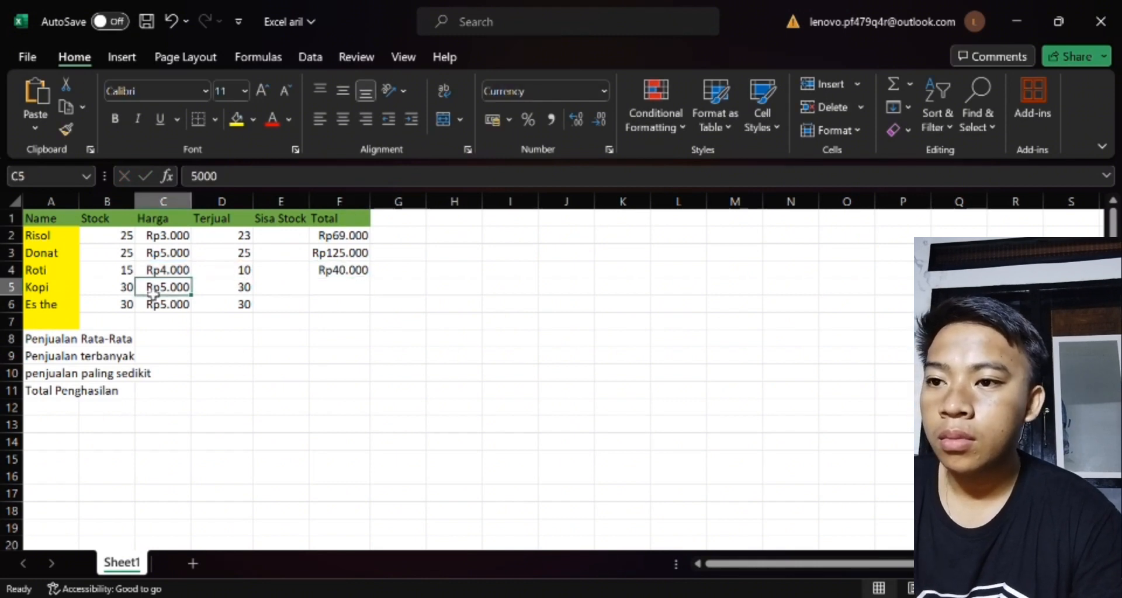
{"action": "left_click", "coordinate": [334, 295]}
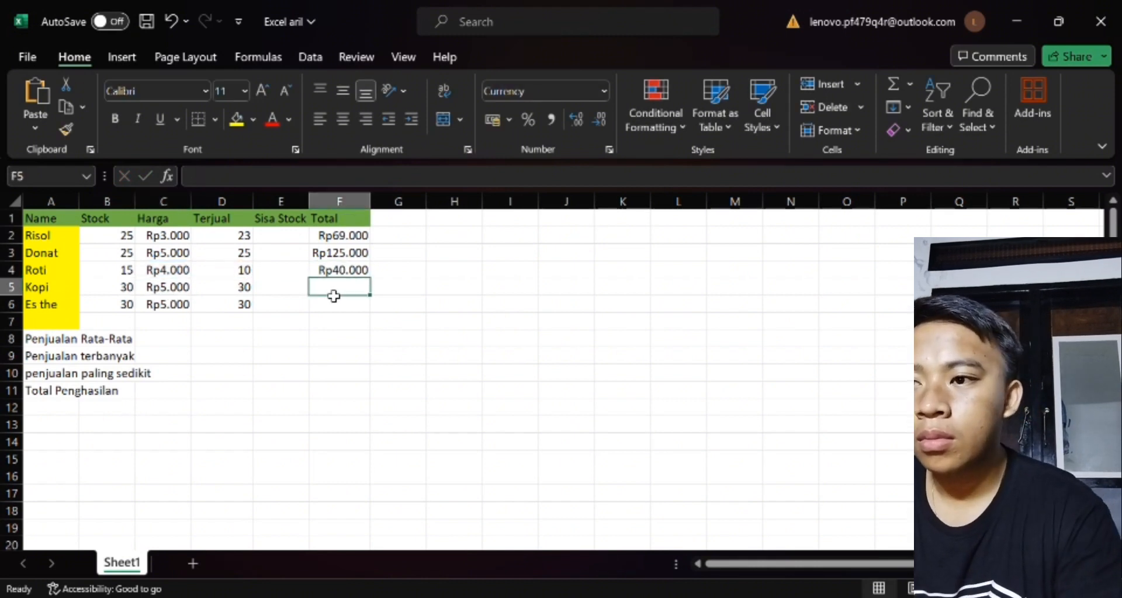
{"action": "type", "text": "="}
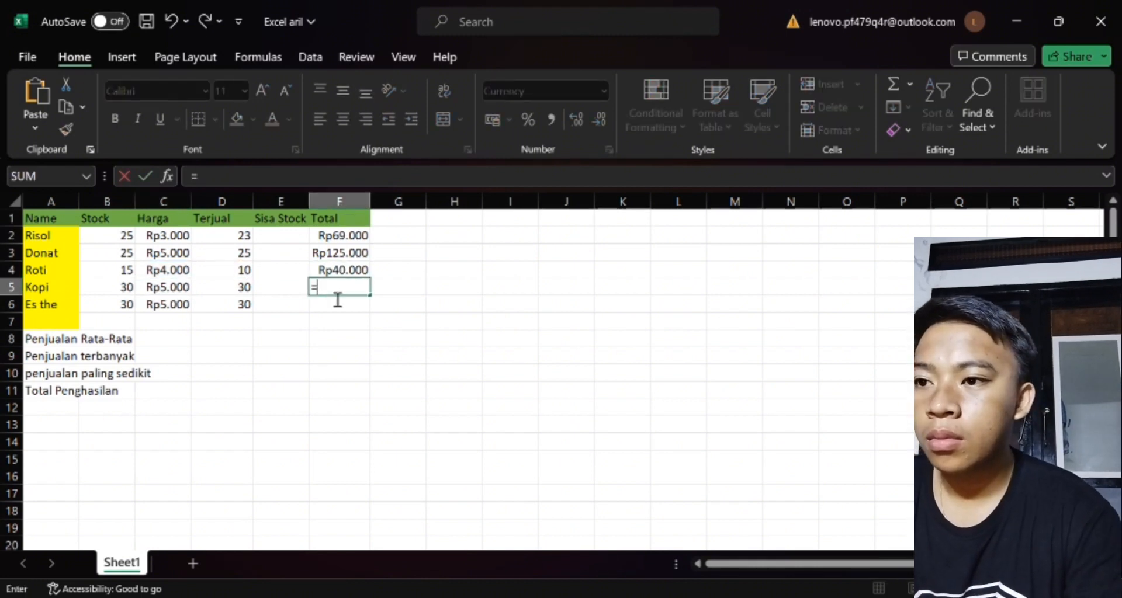
{"action": "left_click", "coordinate": [167, 290]}
{"action": "type", "text": "*"}
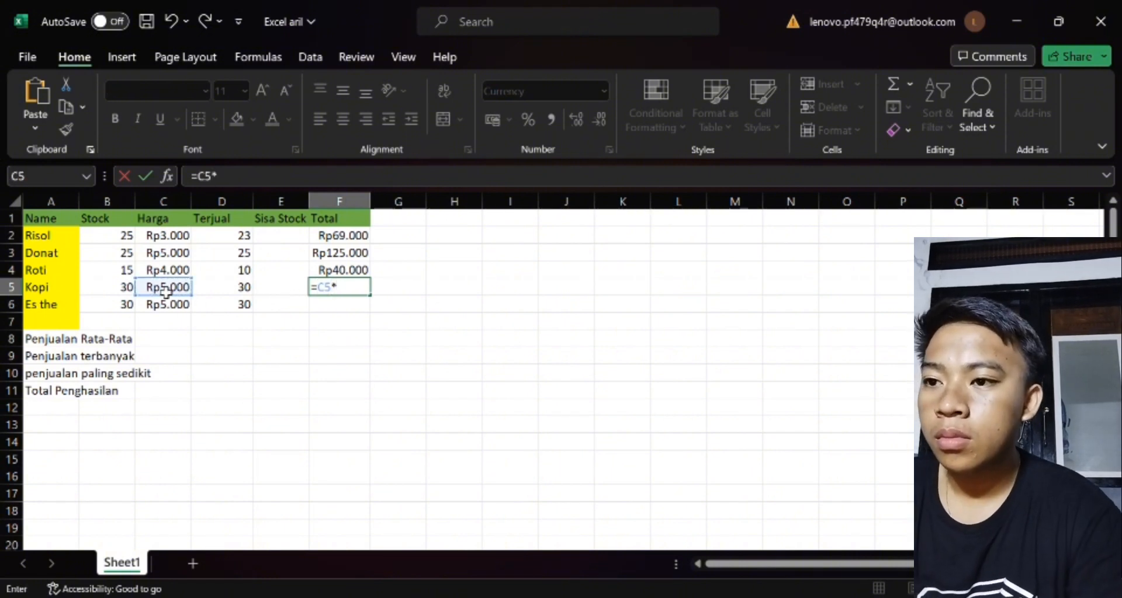
{"action": "left_click", "coordinate": [218, 292]}
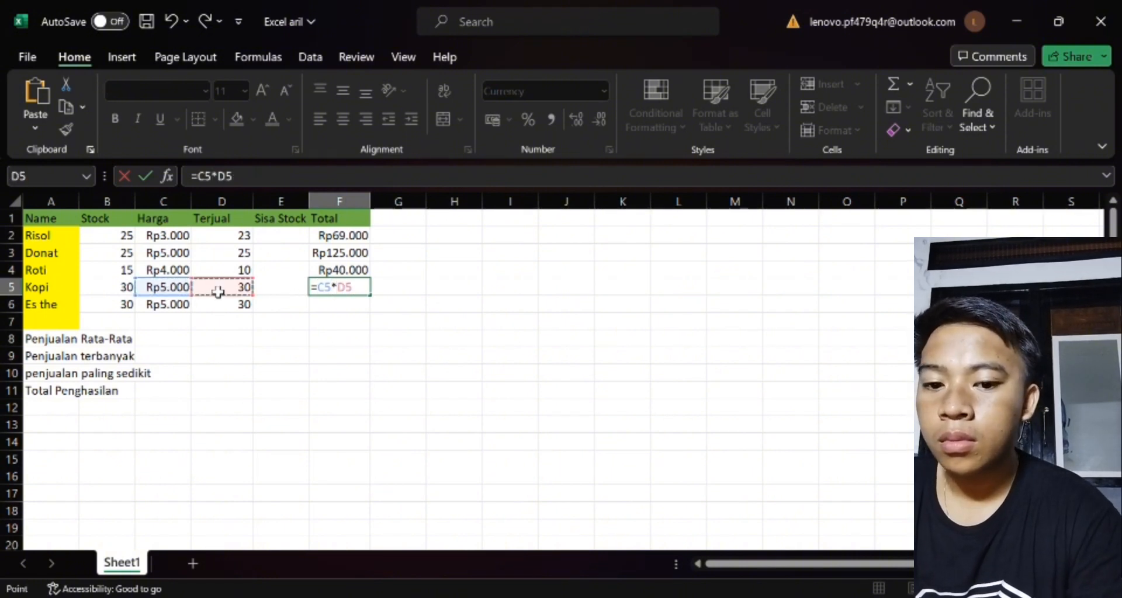
{"action": "key", "text": "Return"}
Calculate the Total for Es the in F6 with the formula =C6*D6.
{"action": "left_click", "coordinate": [165, 308]}
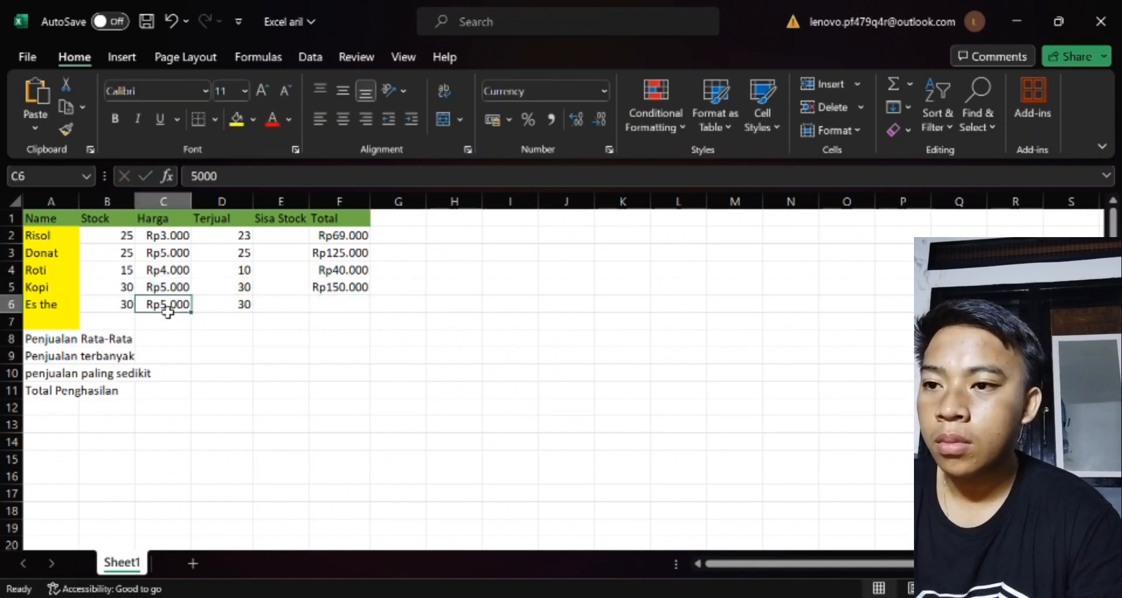
{"action": "left_click", "coordinate": [334, 309]}
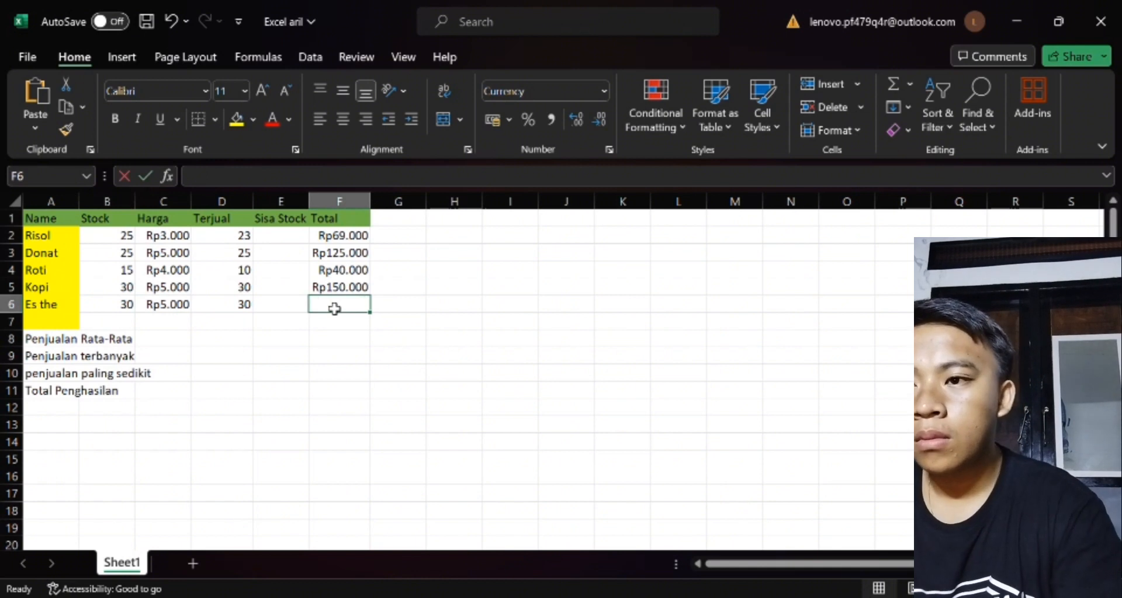
{"action": "type", "text": "="}
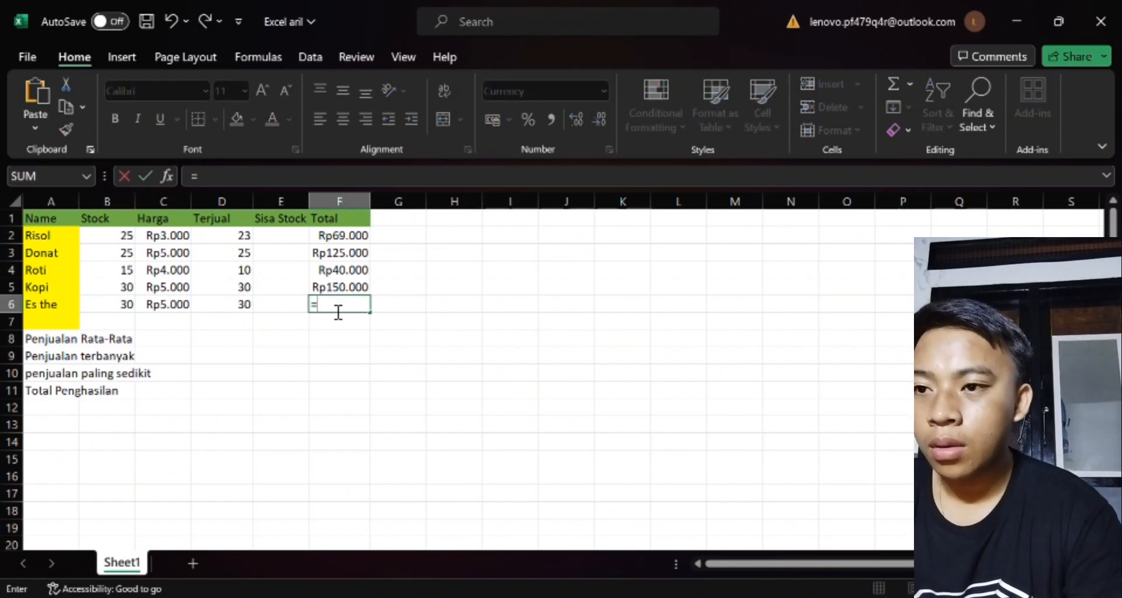
{"action": "left_click", "coordinate": [172, 310]}
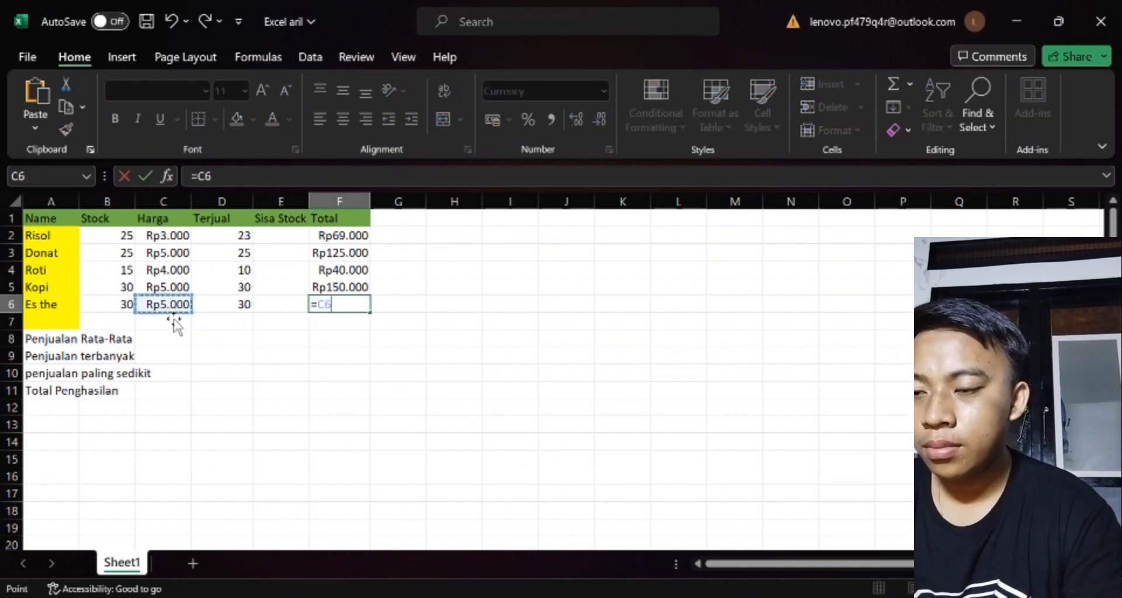
{"action": "type", "text": "*"}
{"action": "left_click", "coordinate": [244, 310]}
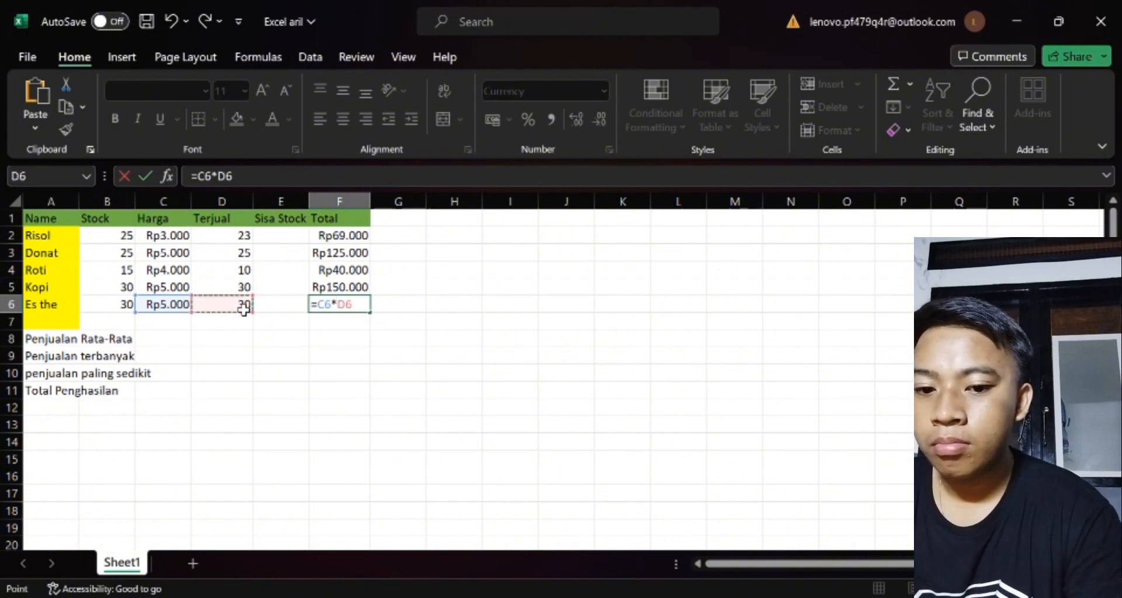
{"action": "key", "text": "Return"}
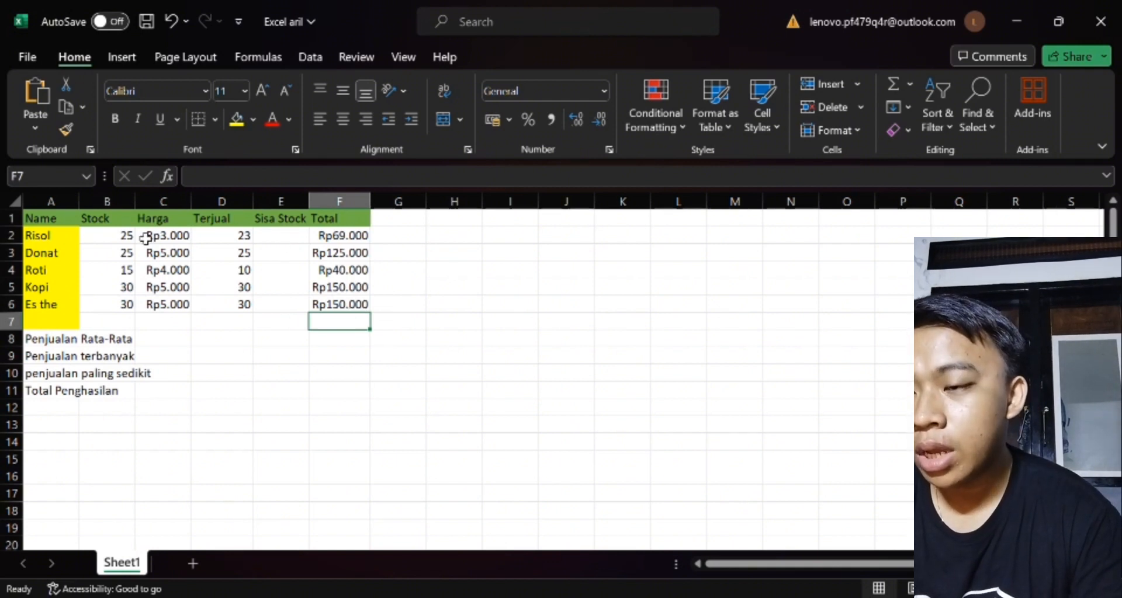
{"action": "left_click", "coordinate": [117, 242]}
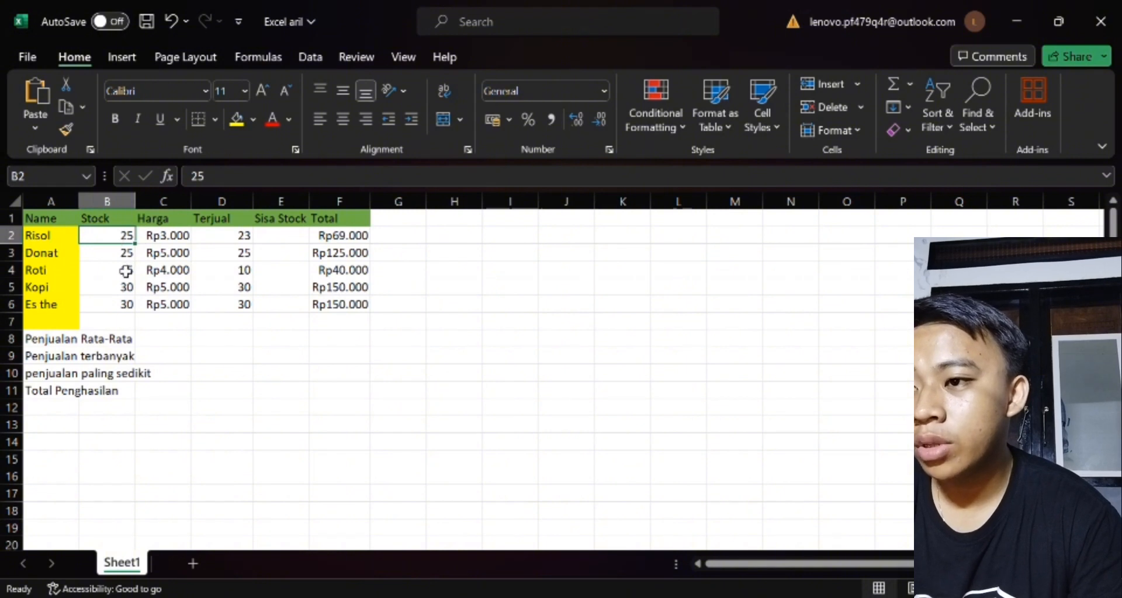
{"action": "left_click", "coordinate": [126, 270]}
{"action": "left_click", "coordinate": [125, 303]}
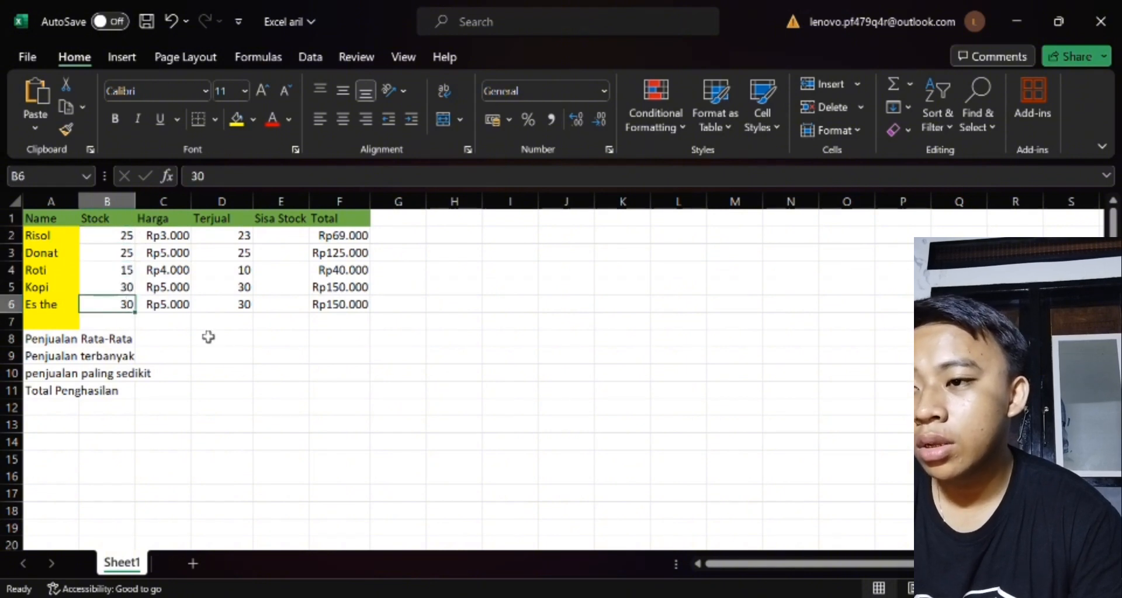
{"action": "left_click", "coordinate": [234, 305]}
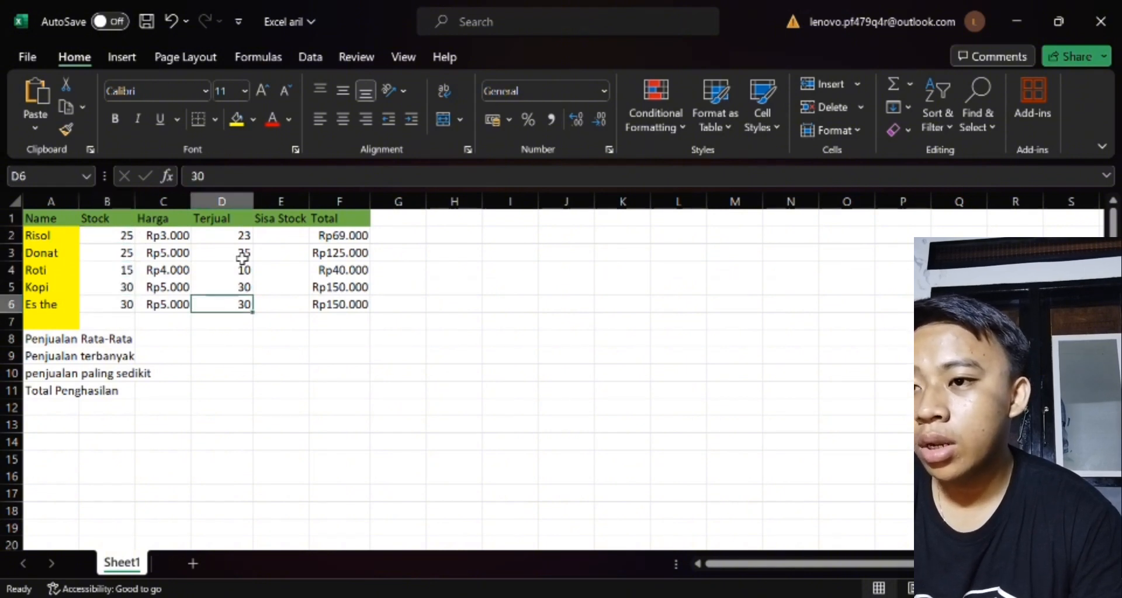
Calculate the Sisa Stock for Risol in E2 by subtracting Terjual from Stock, B2-D2.
{"action": "left_click", "coordinate": [273, 235]}
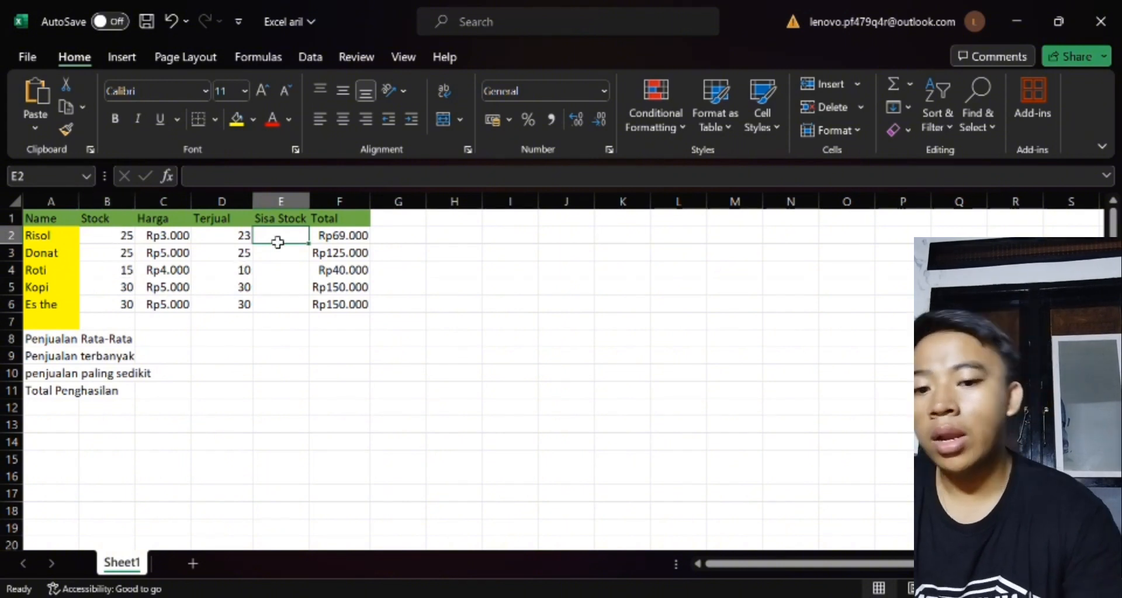
{"action": "type", "text": "="}
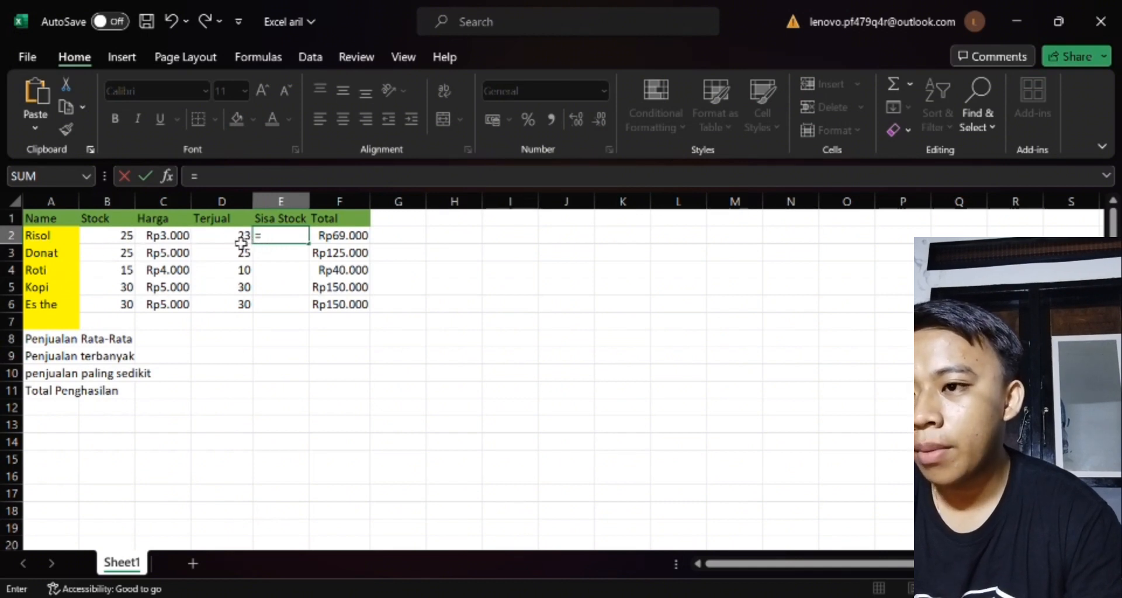
{"action": "left_click", "coordinate": [121, 240]}
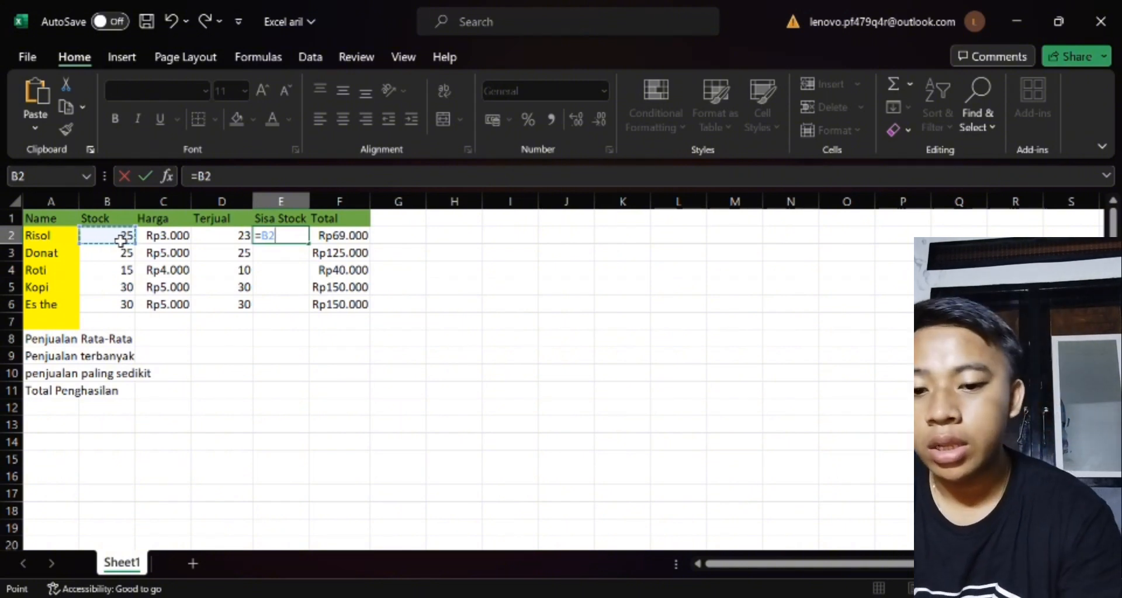
{"action": "type", "text": "-"}
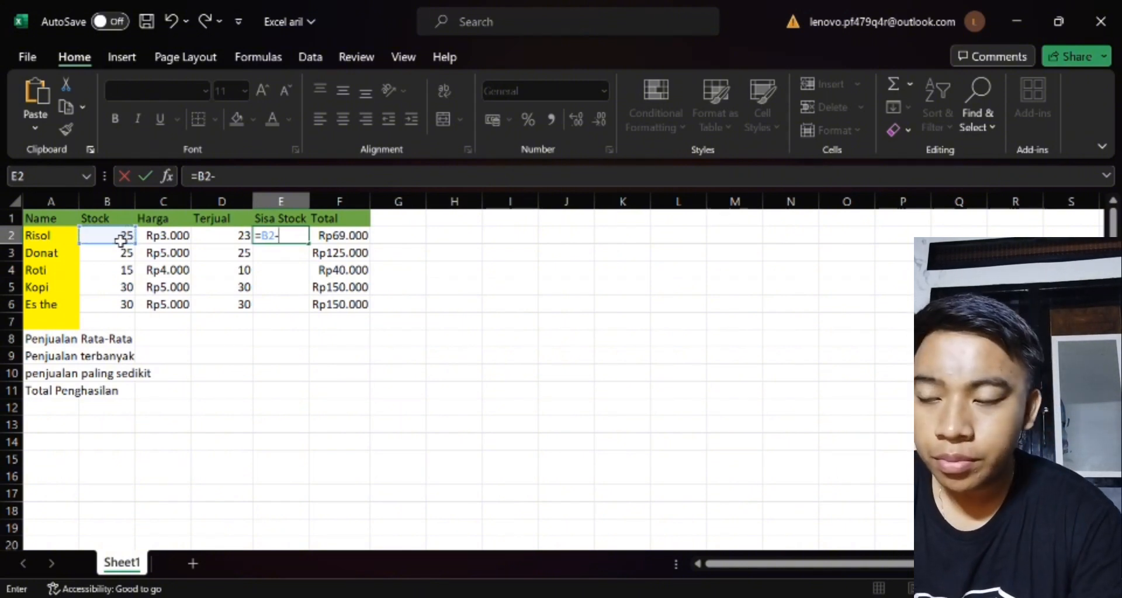
{"action": "left_click", "coordinate": [229, 241]}
{"action": "key", "text": "Return"}
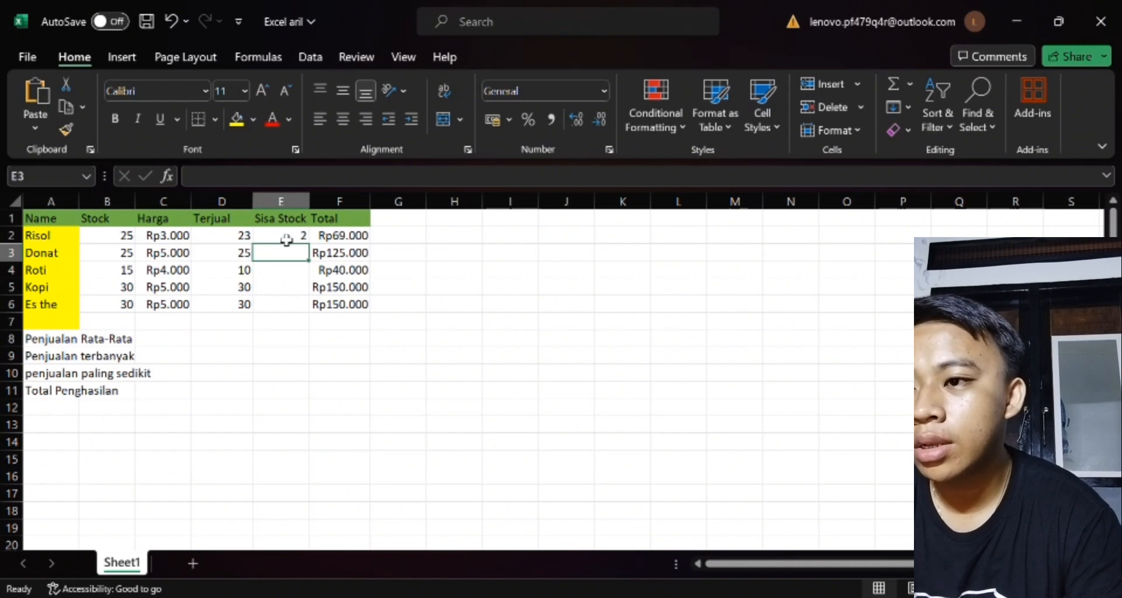
Calculate the Sisa Stock for Donat in E3 by subtracting Terjual from Stock, =B3-D3.
{"action": "left_click", "coordinate": [128, 258]}
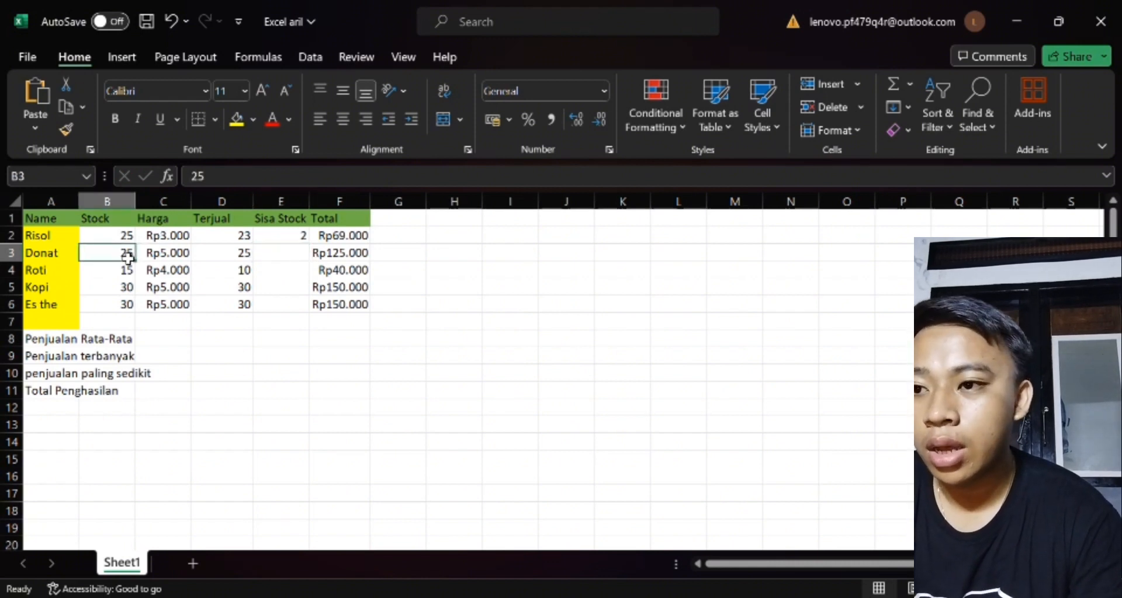
{"action": "left_click", "coordinate": [296, 254]}
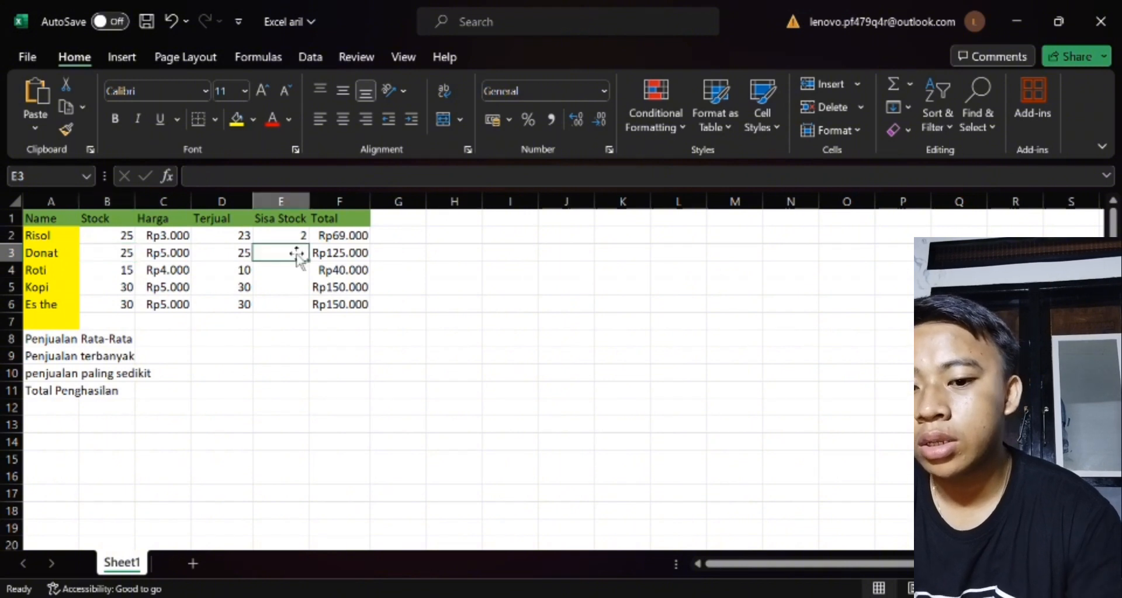
{"action": "type", "text": "="}
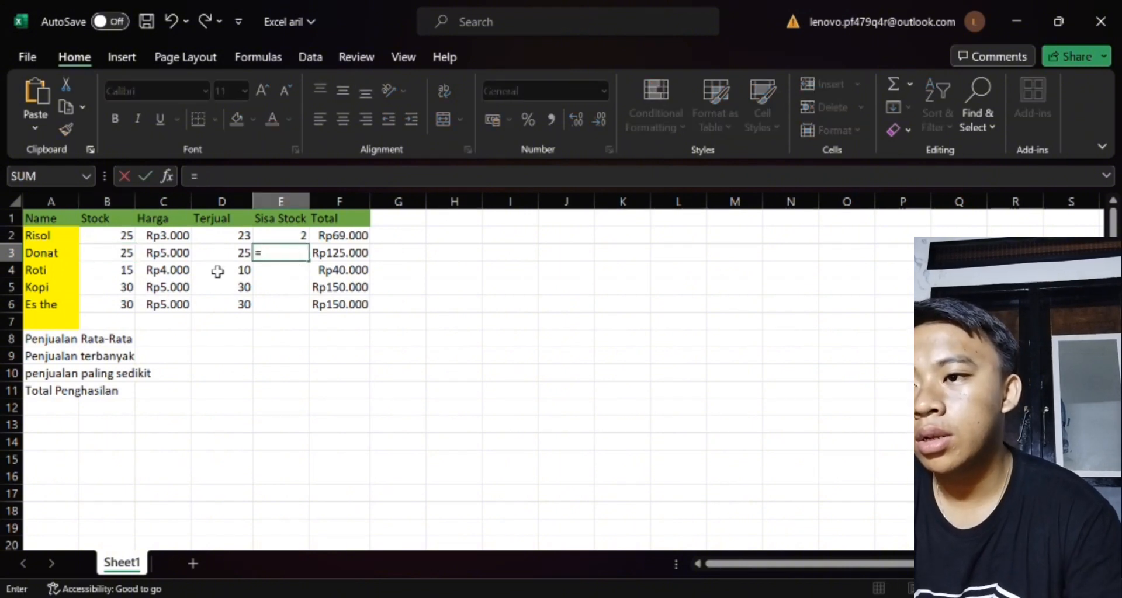
{"action": "left_click", "coordinate": [125, 257]}
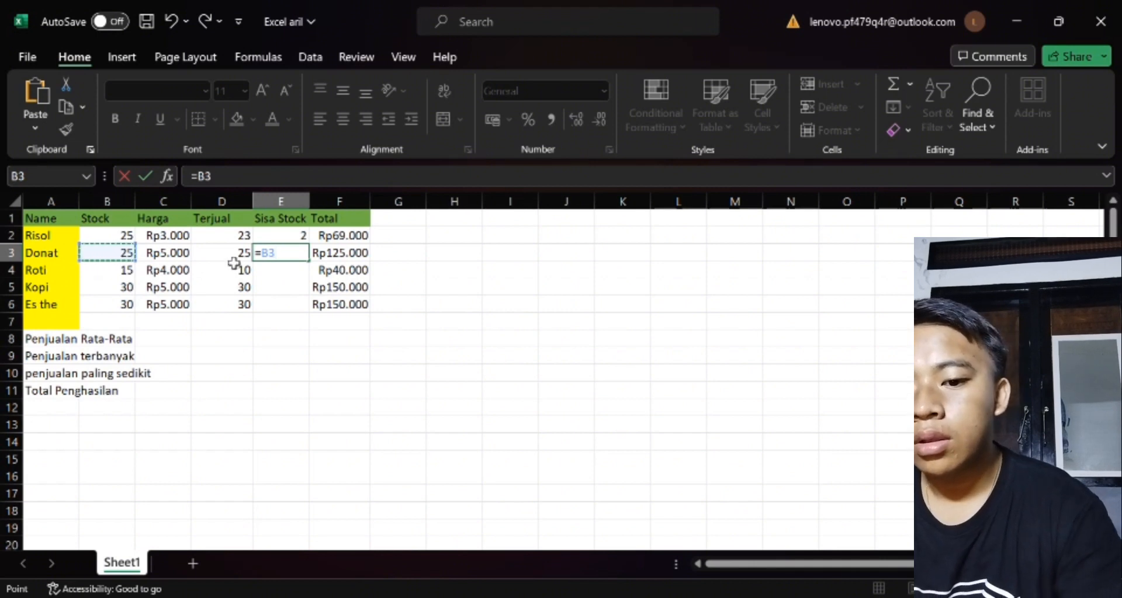
{"action": "type", "text": "-"}
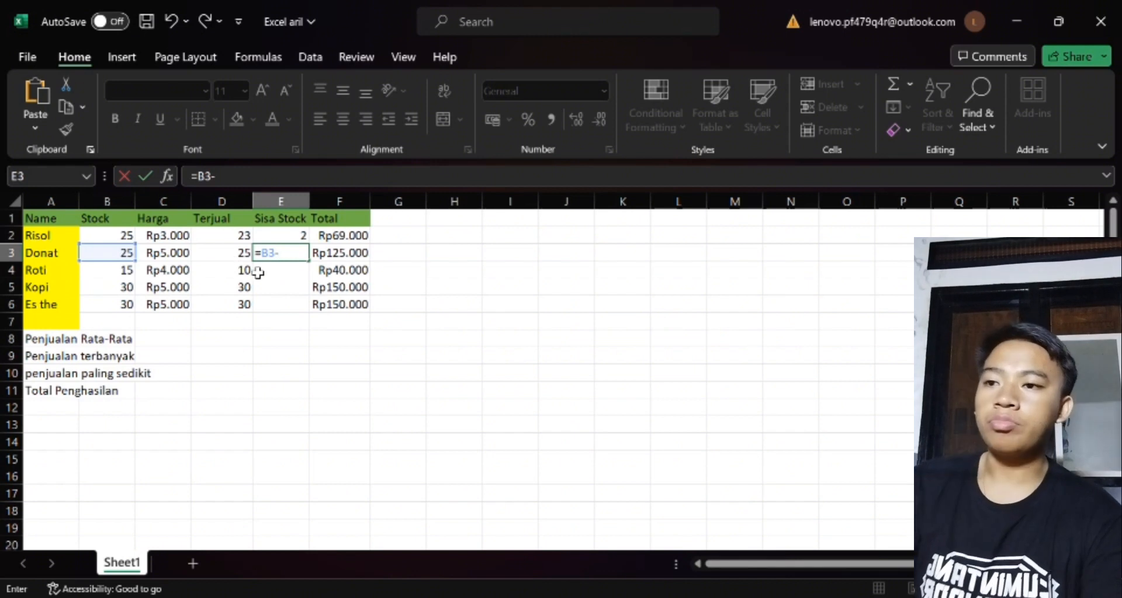
{"action": "left_click", "coordinate": [243, 259]}
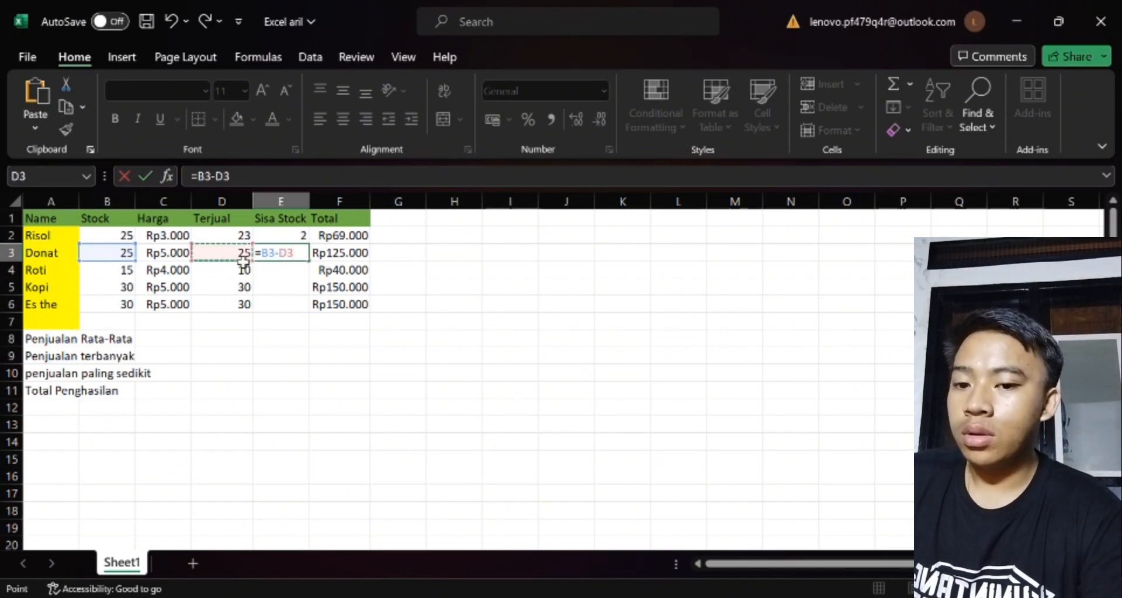
{"action": "key", "text": "Return"}
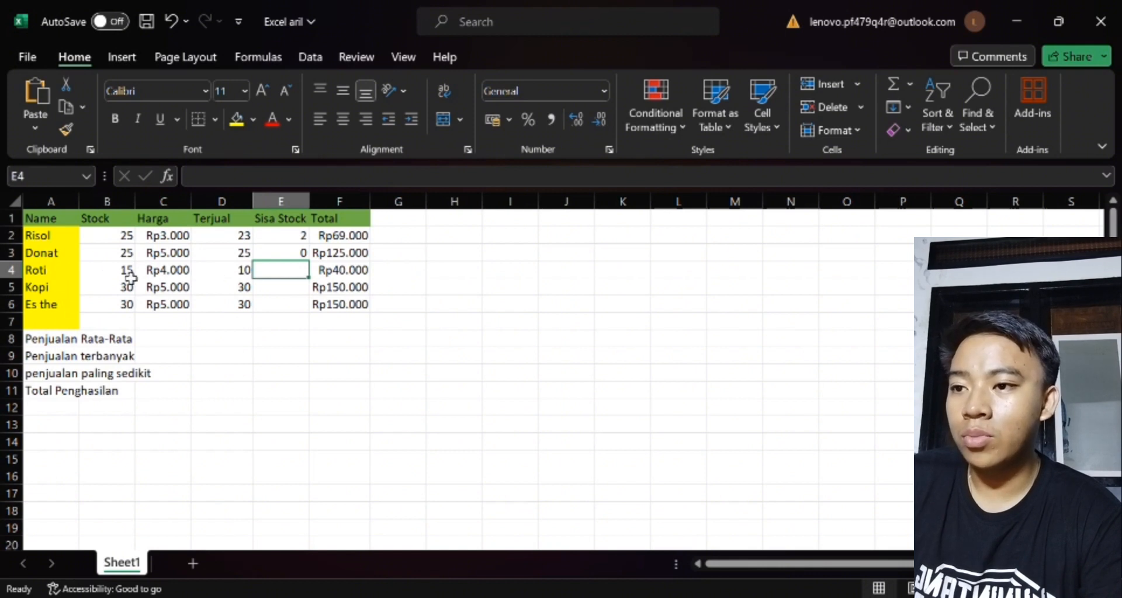
Calculate the Sisa Stock for Roti in E4 by subtracting D4 from B4.
{"action": "type", "text": "="}
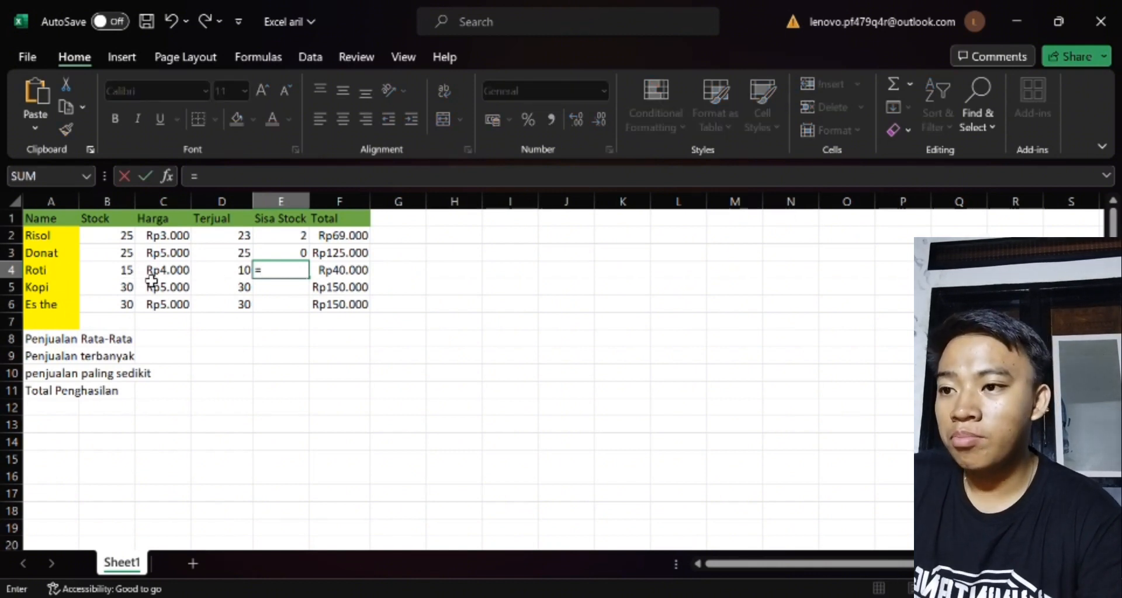
{"action": "left_click", "coordinate": [134, 276]}
{"action": "type", "text": "-"}
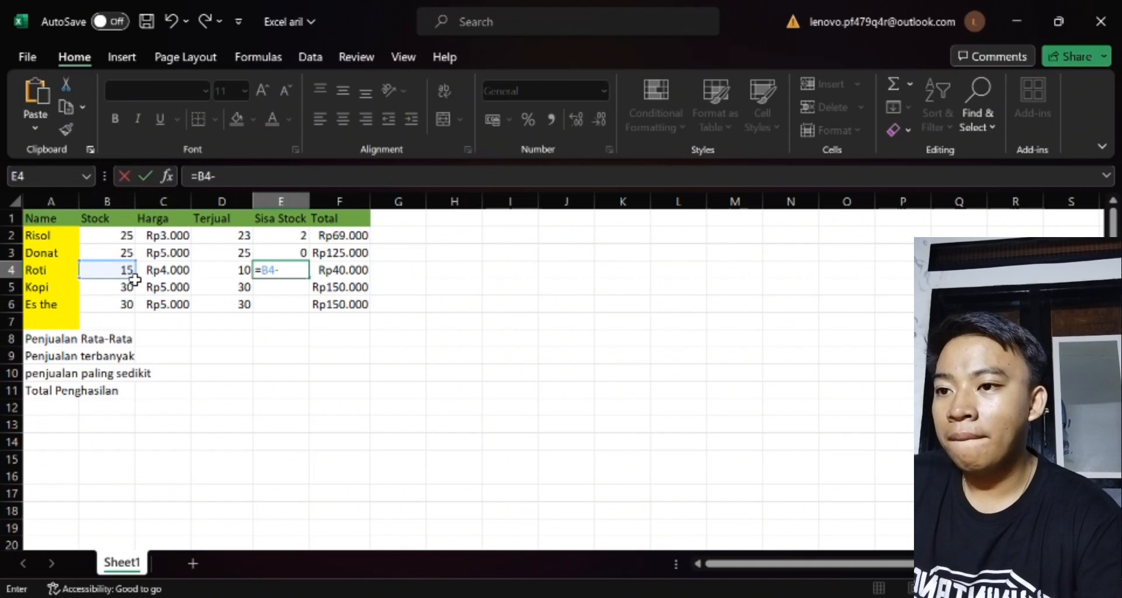
{"action": "left_click", "coordinate": [219, 275]}
{"action": "key", "text": "Return"}
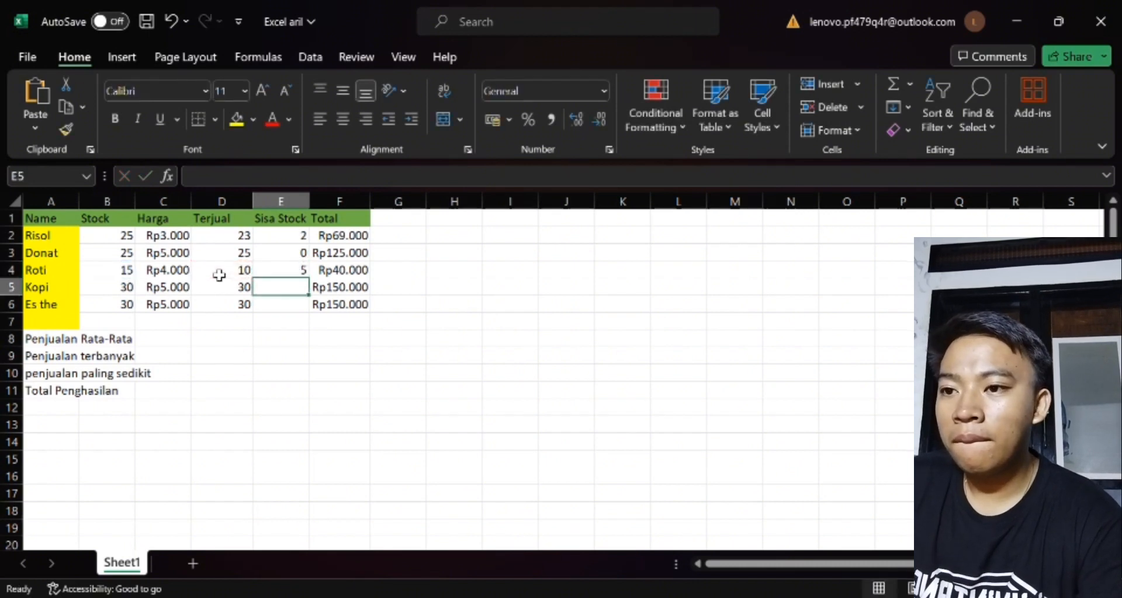
Calculate the Sisa Stock for Kopi in E5 as Stock minus Terjual, B5-D5.
{"action": "type", "text": "="}
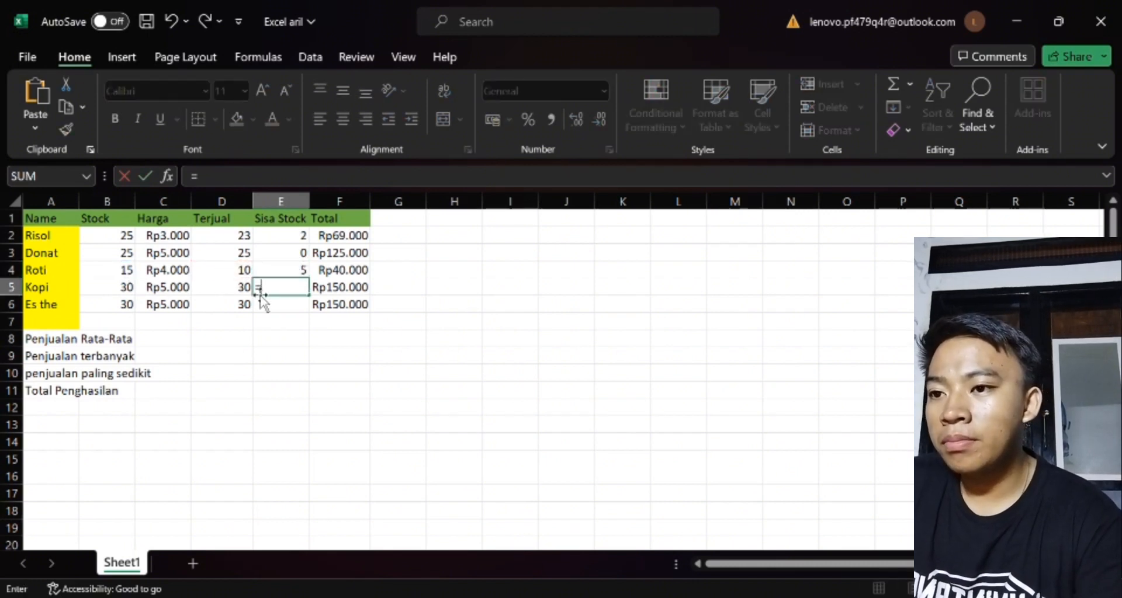
{"action": "left_click", "coordinate": [129, 289]}
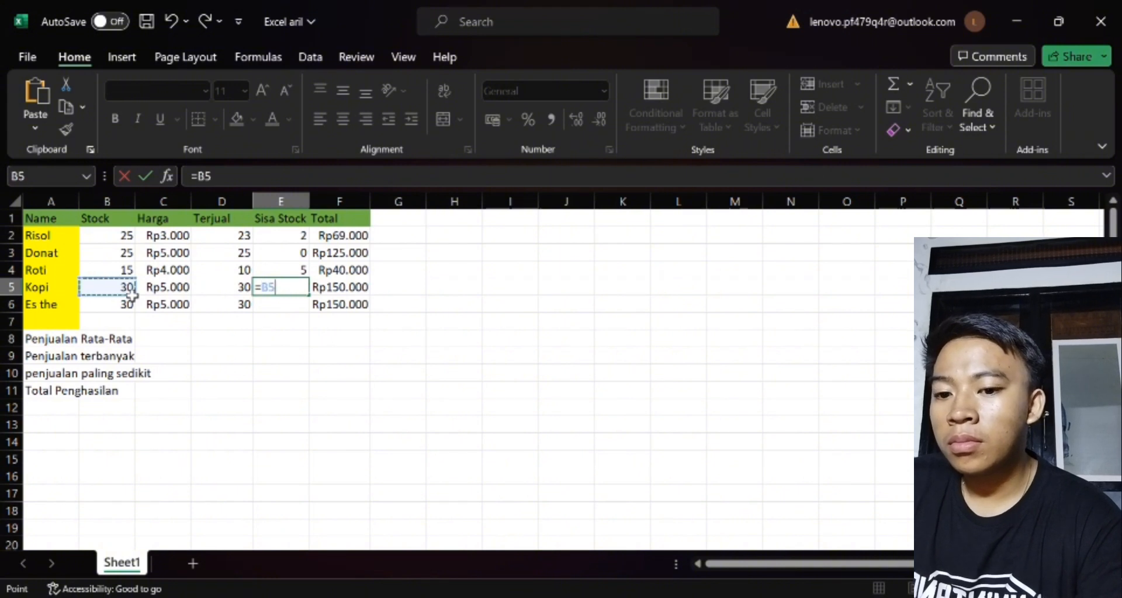
{"action": "type", "text": "-"}
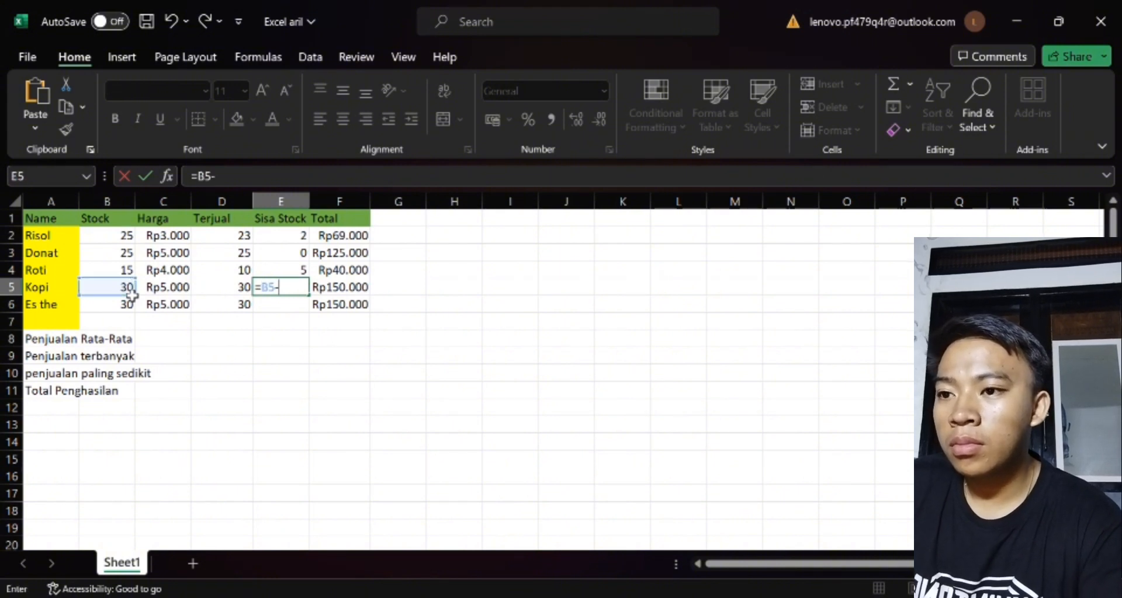
{"action": "left_click", "coordinate": [246, 290]}
{"action": "key", "text": "Return"}
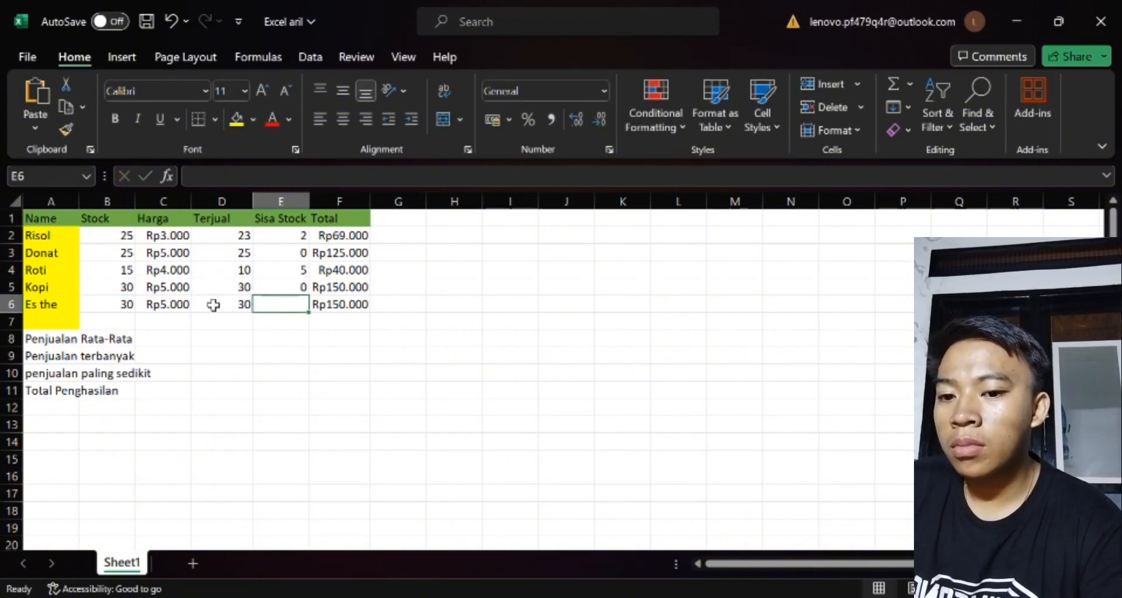
Calculate the Sisa Stock for Es the in E6 with the formula =B6-D6.
{"action": "type", "text": "="}
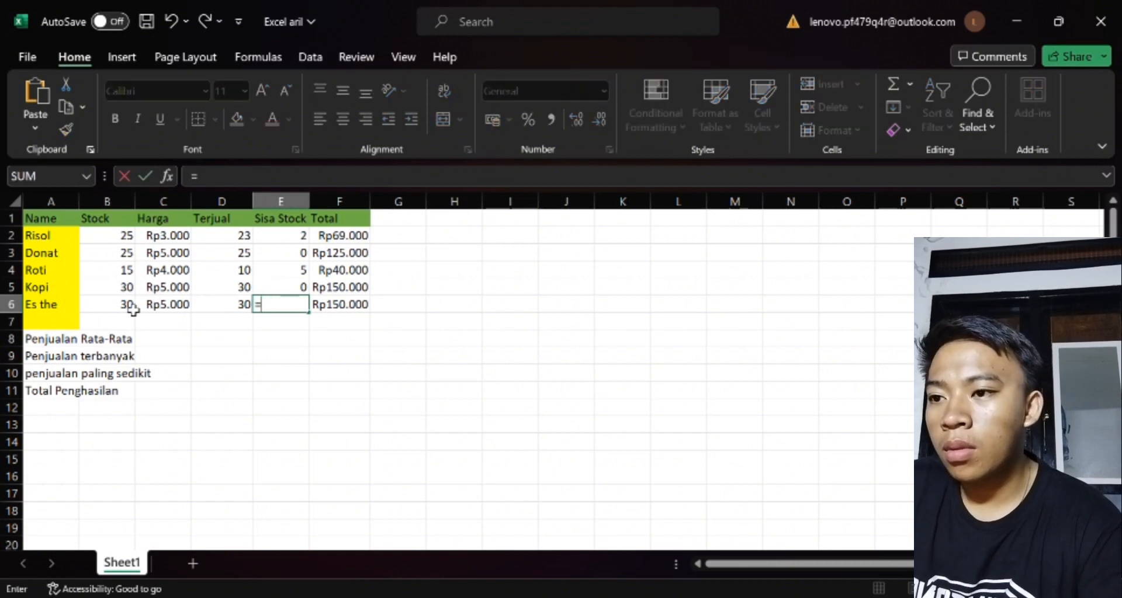
{"action": "left_click", "coordinate": [128, 305]}
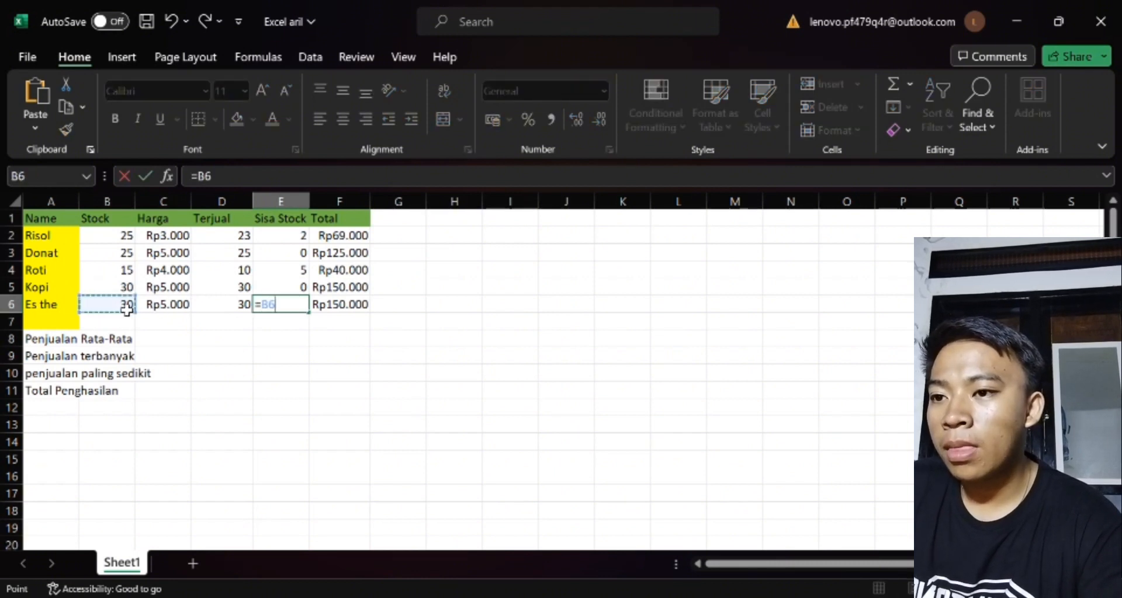
{"action": "type", "text": "-"}
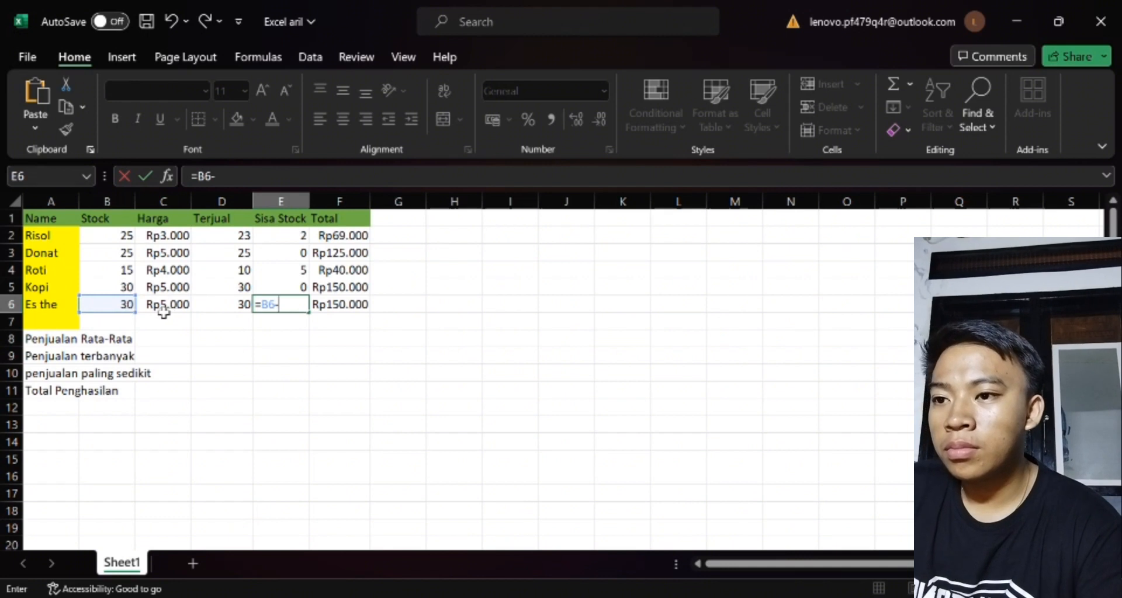
{"action": "left_click", "coordinate": [214, 310]}
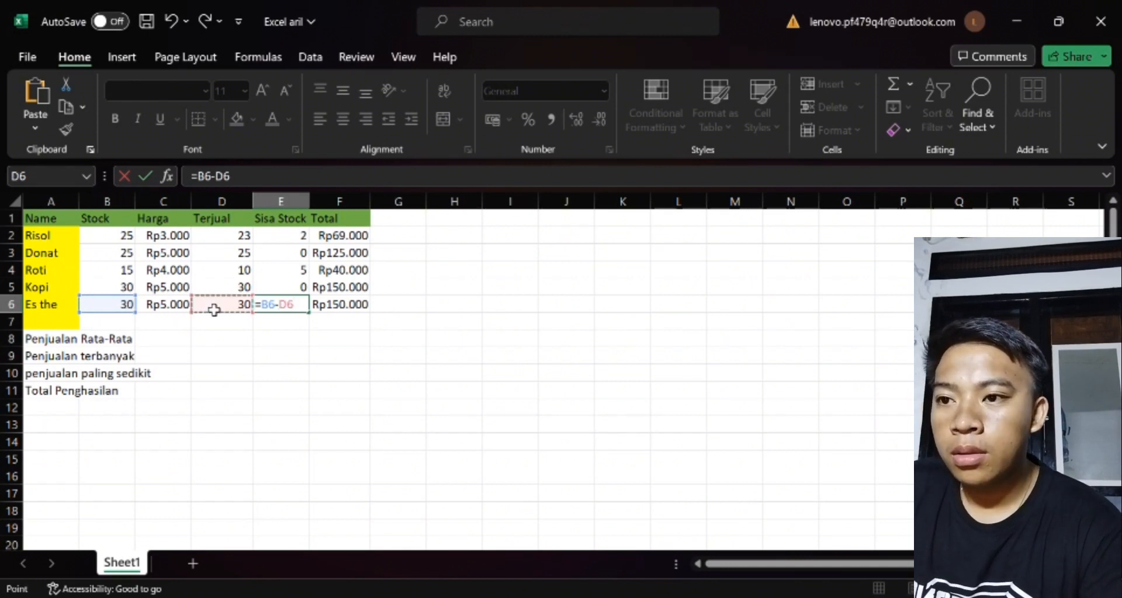
{"action": "key", "text": "Return"}
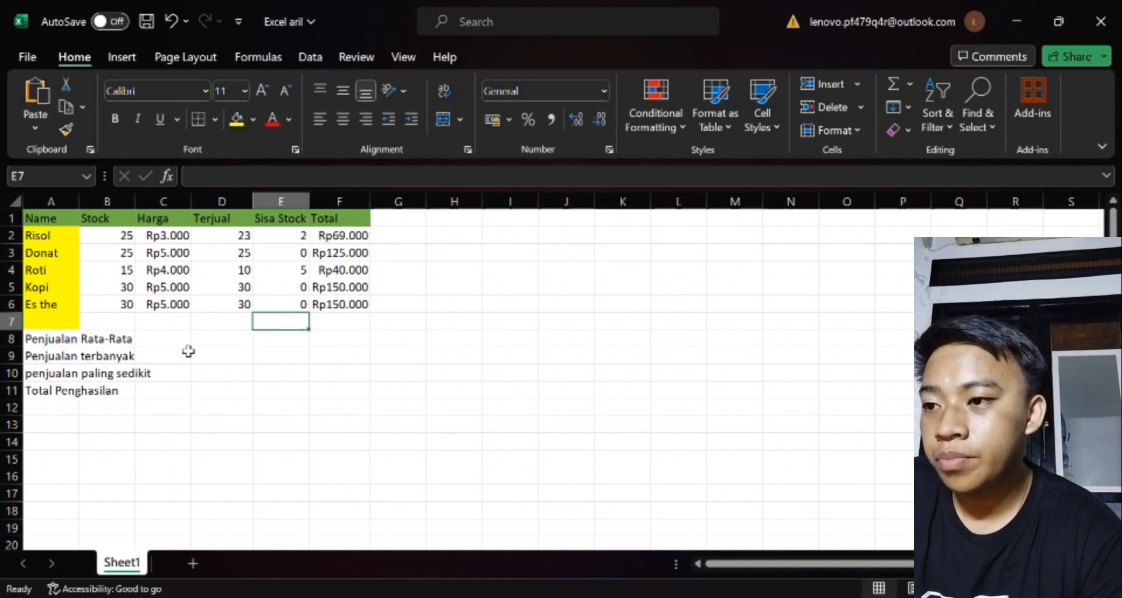
Calculate Penjualan Rata-Rata in D8 by averaging the Total column with =AVERAGE(F2:F6).
{"action": "left_click", "coordinate": [230, 350]}
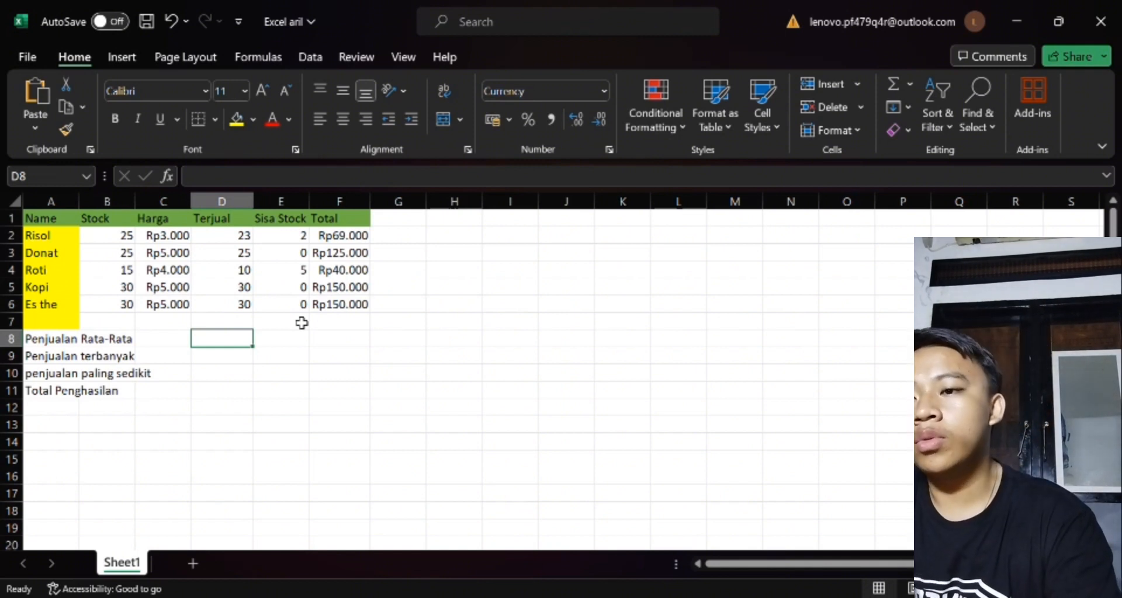
{"action": "type", "text": "="}
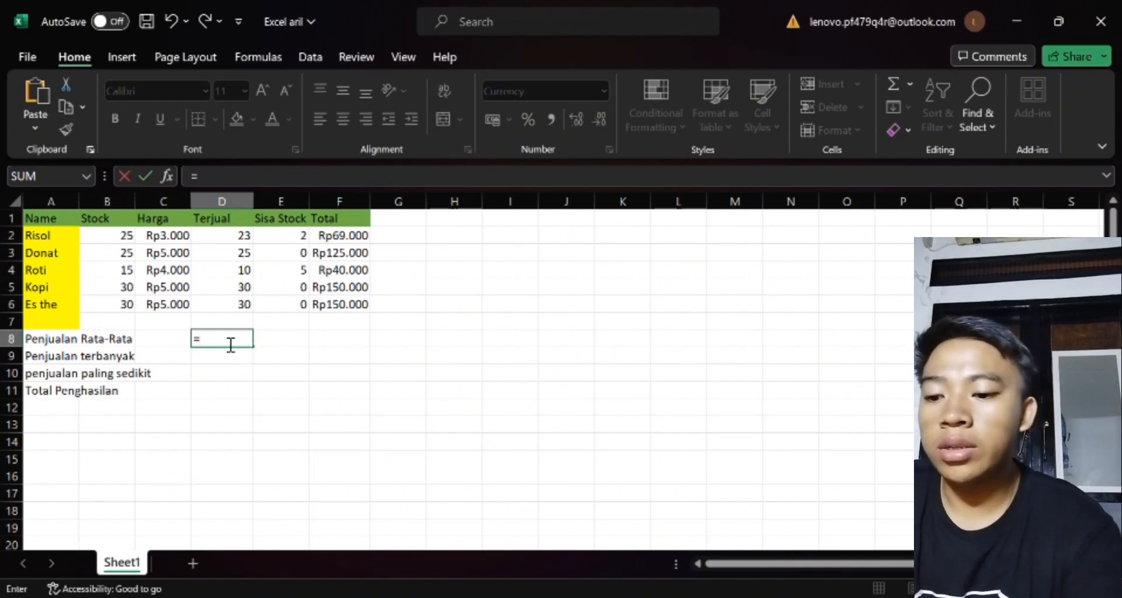
{"action": "type", "text": "AV"}
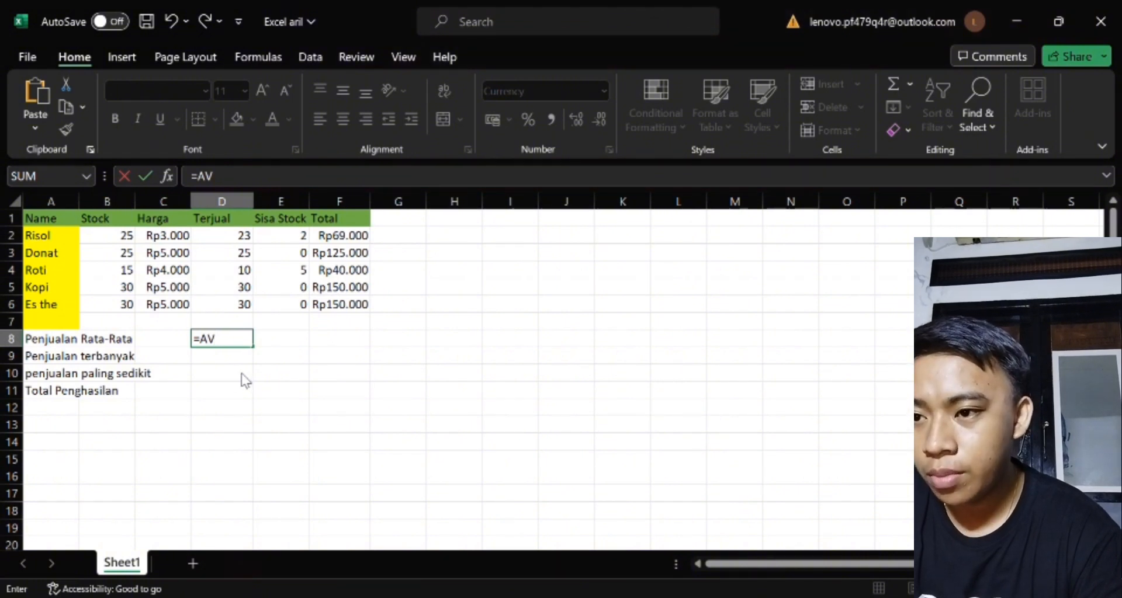
{"action": "type", "text": "ERAGE("}
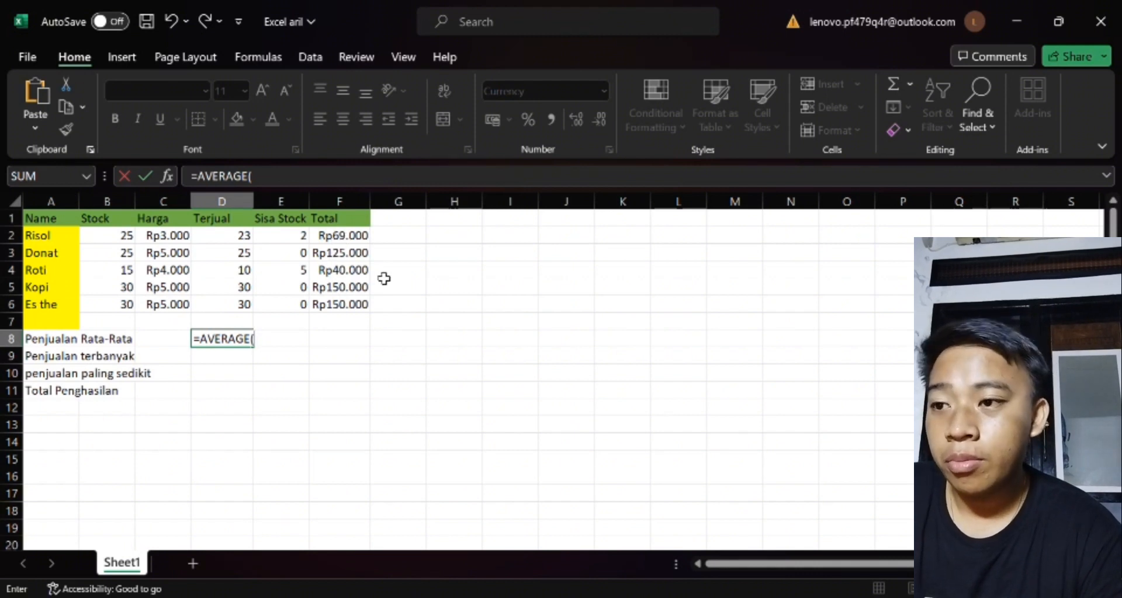
{"action": "left_click", "coordinate": [347, 239]}
{"action": "left_click_drag", "start_coordinate": [347, 248], "coordinate": [351, 306]}
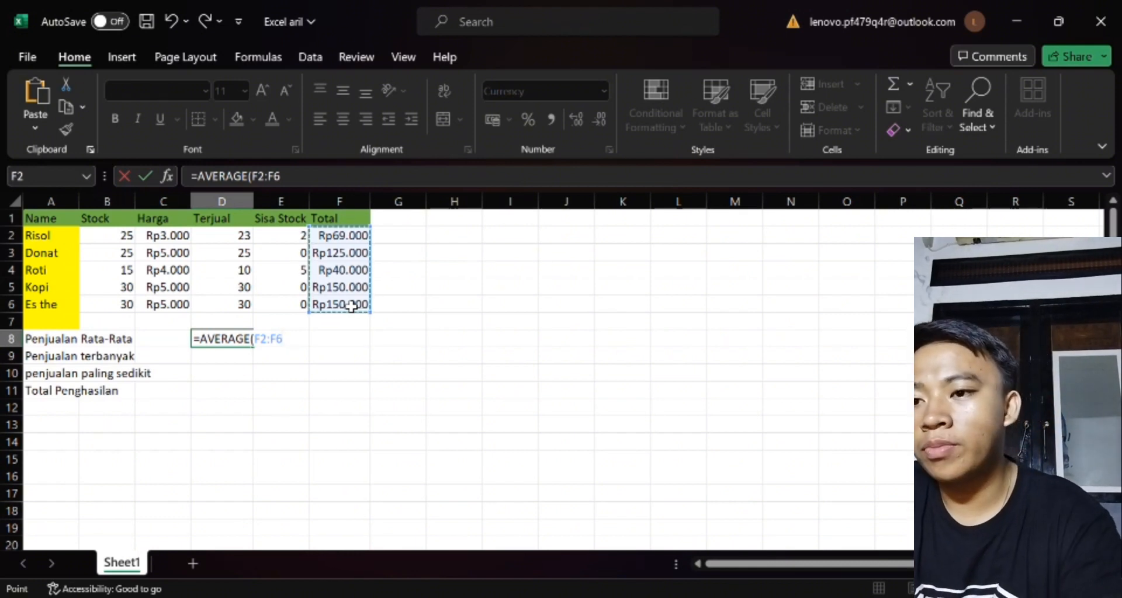
{"action": "type", "text": ")"}
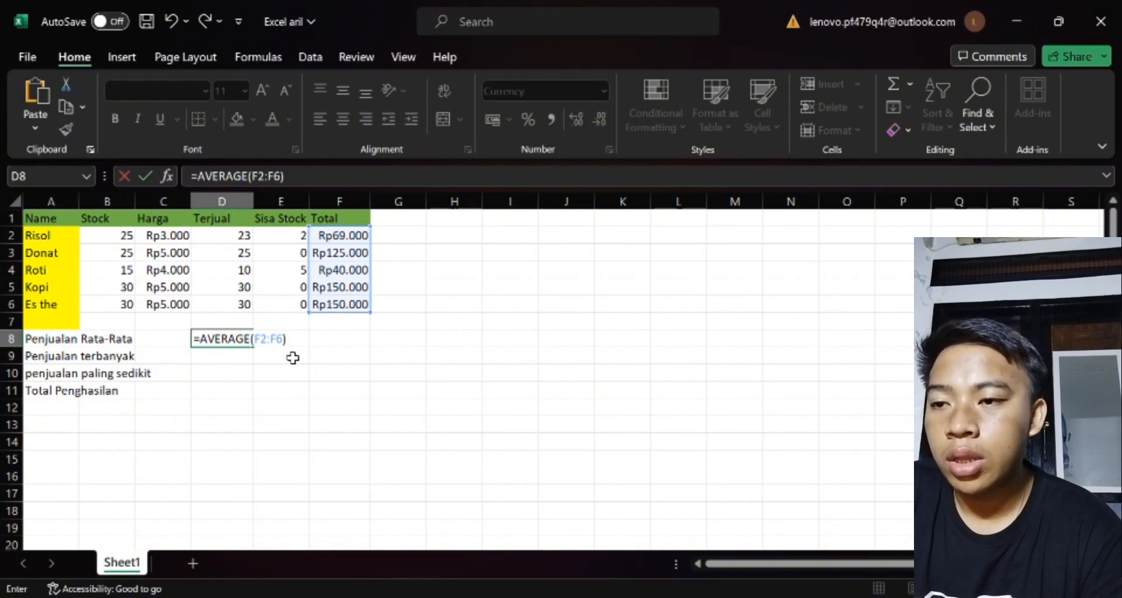
{"action": "key", "text": "Return"}
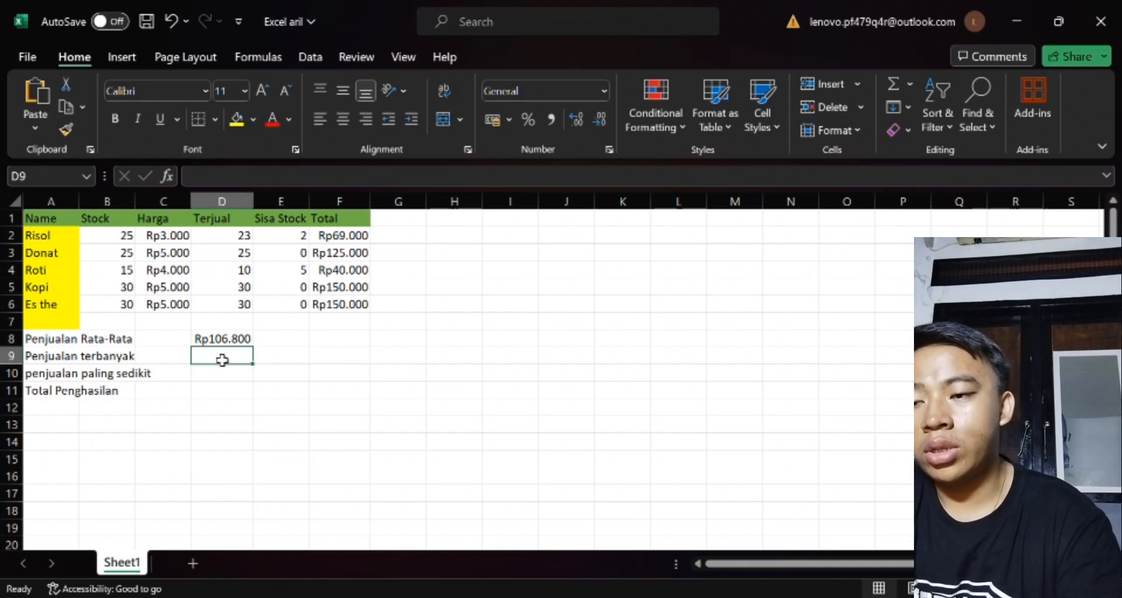
Calculate Penjualan terbanyak in D9 as the highest value of the Terjual column with =MAX(D2:D6).
{"action": "type", "text": "="}
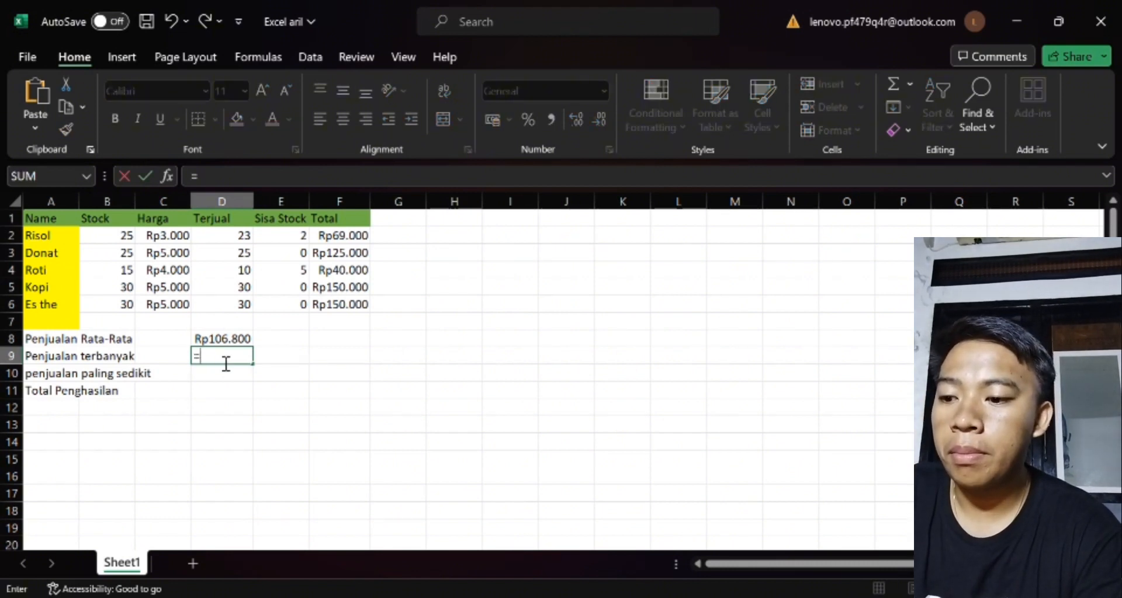
{"action": "type", "text": "MAX"}
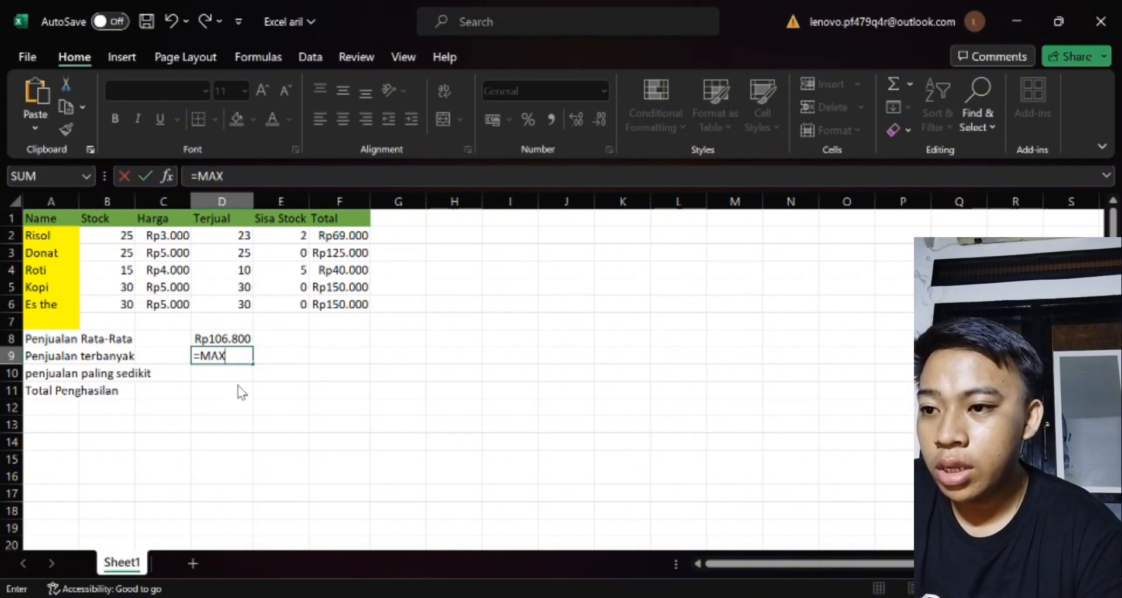
{"action": "type", "text": "("}
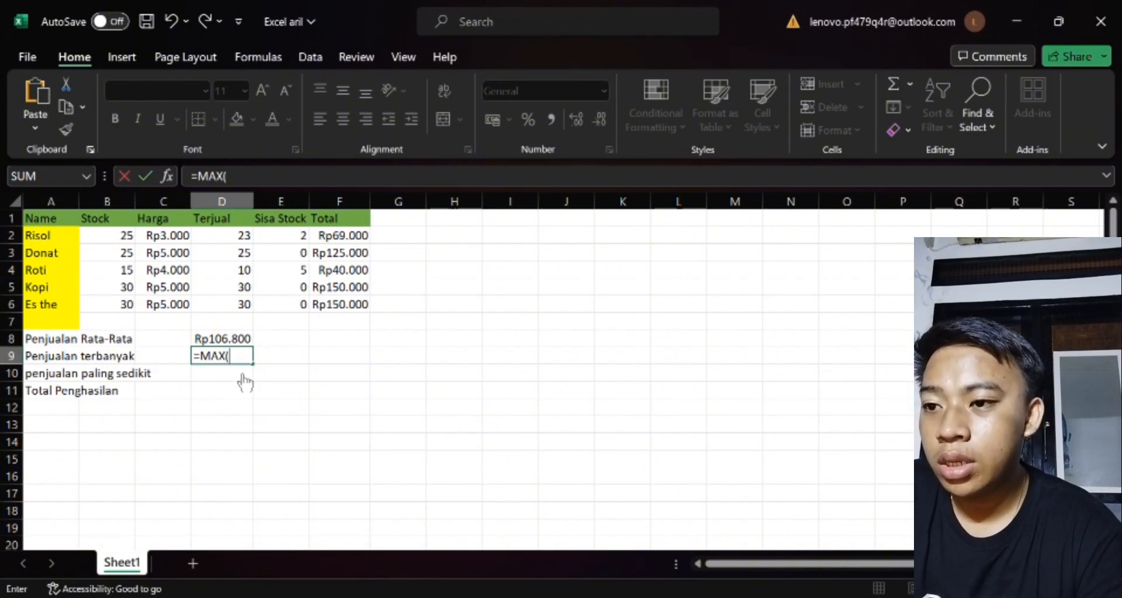
{"action": "key", "text": "BackSpace"}
{"action": "key", "text": "BackSpace"}
{"action": "key", "text": "BackSpace"}
{"action": "key", "text": "BackSpace"}
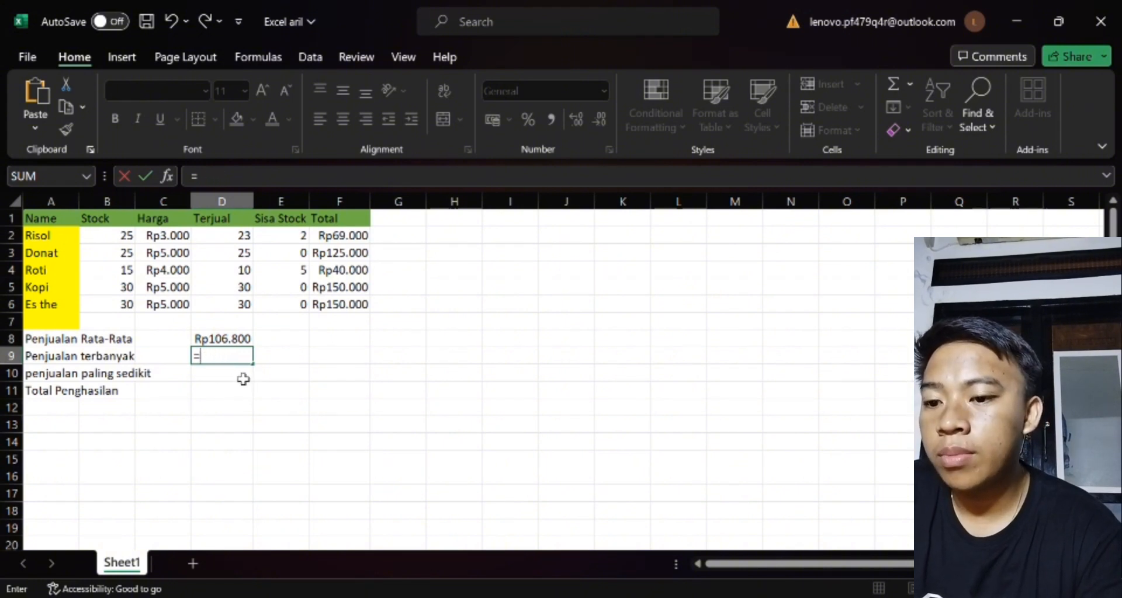
{"action": "type", "text": "MA"}
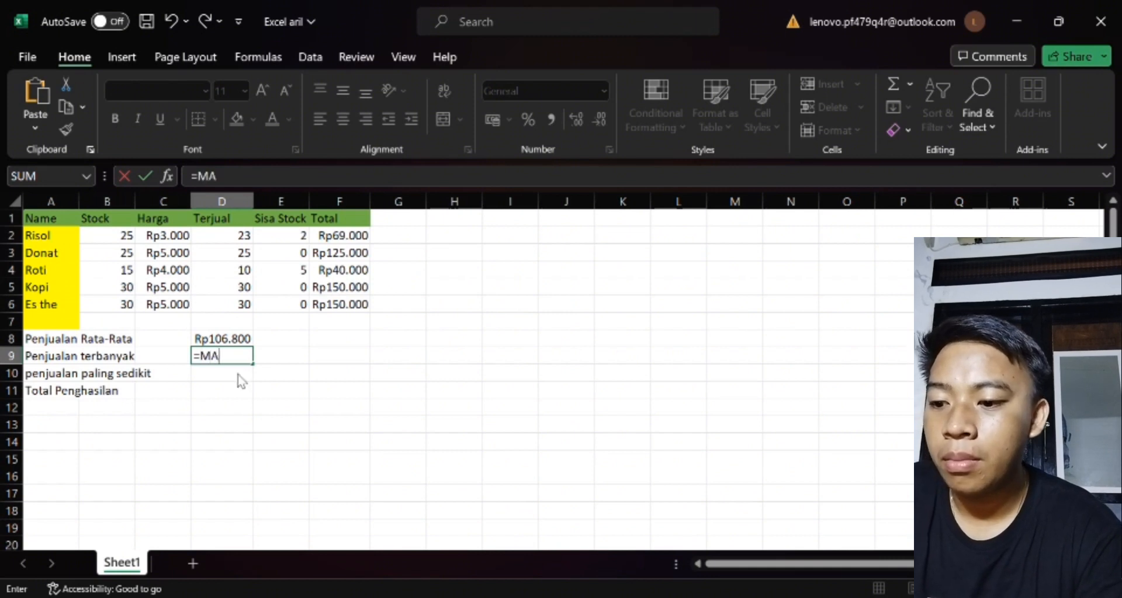
{"action": "type", "text": "X"}
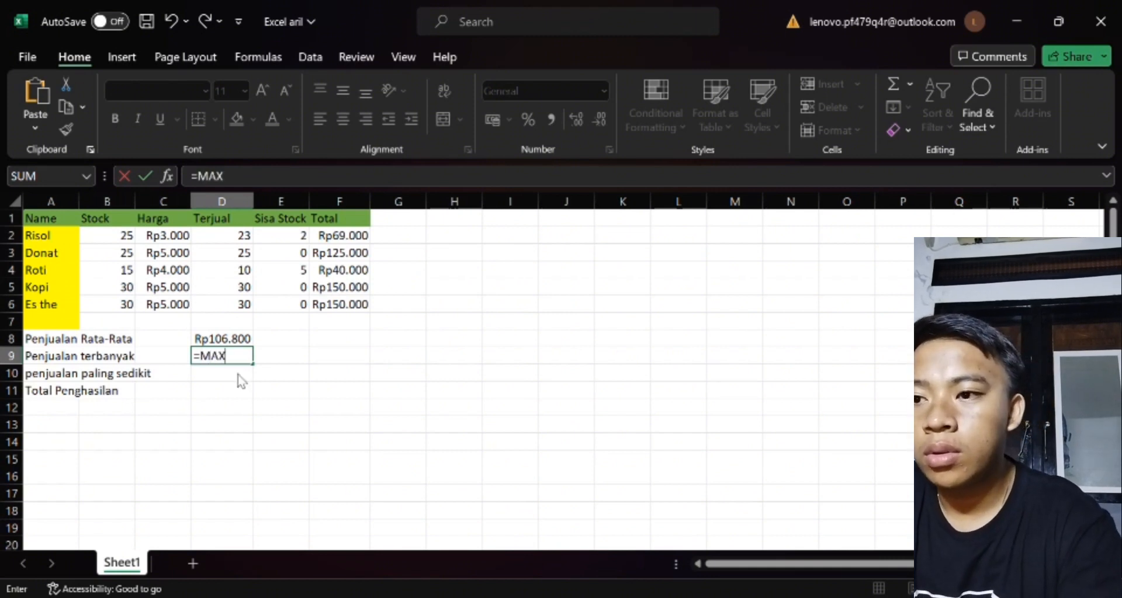
{"action": "type", "text": "("}
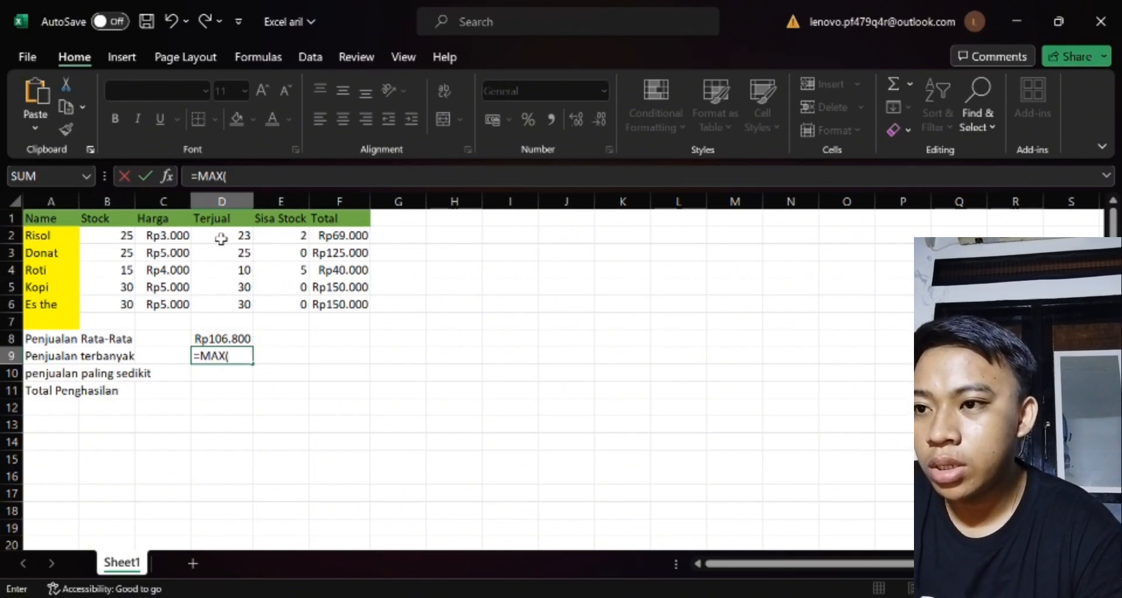
{"action": "left_click_drag", "start_coordinate": [223, 239], "coordinate": [238, 306]}
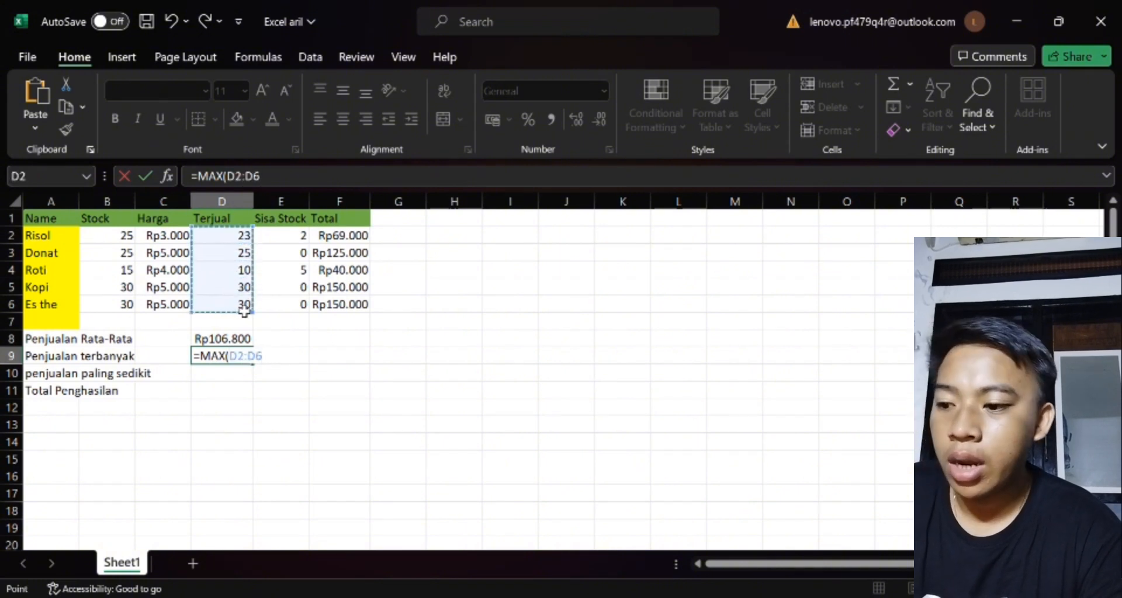
{"action": "type", "text": ")"}
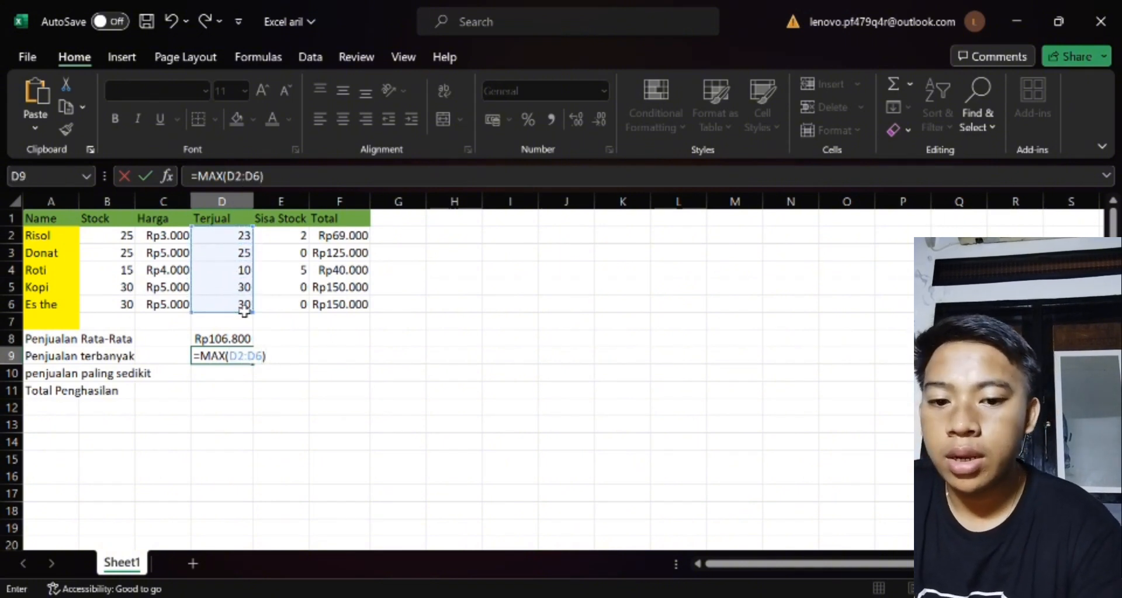
{"action": "key", "text": "Return"}
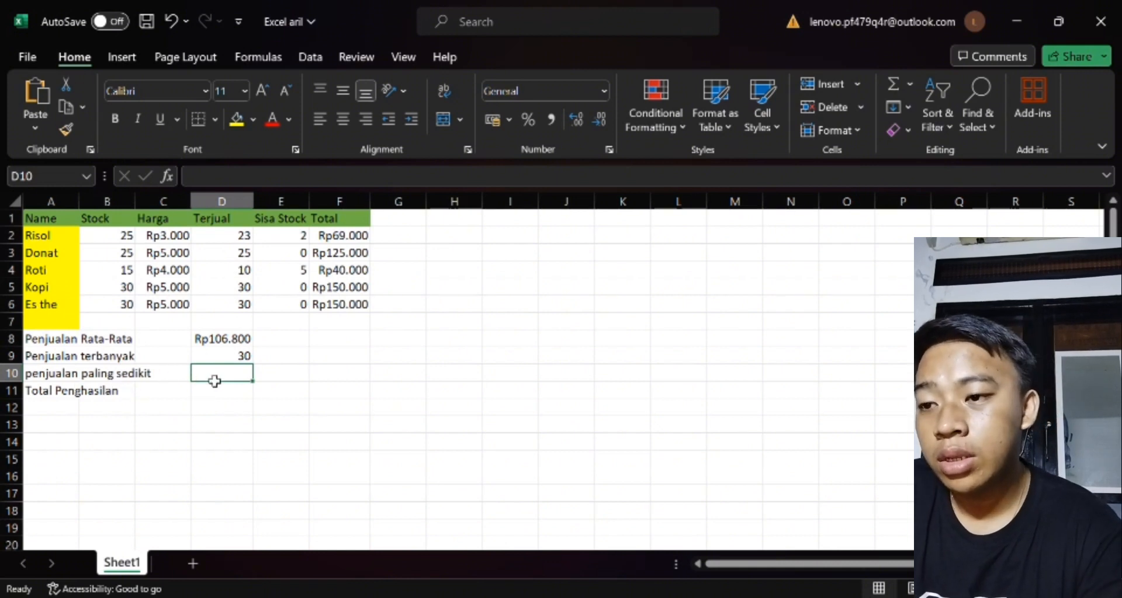
Calculate penjualan paling sedikit in D10 as the lowest value of the Terjual column with =MIN(D2:D6).
{"action": "type", "text": "="}
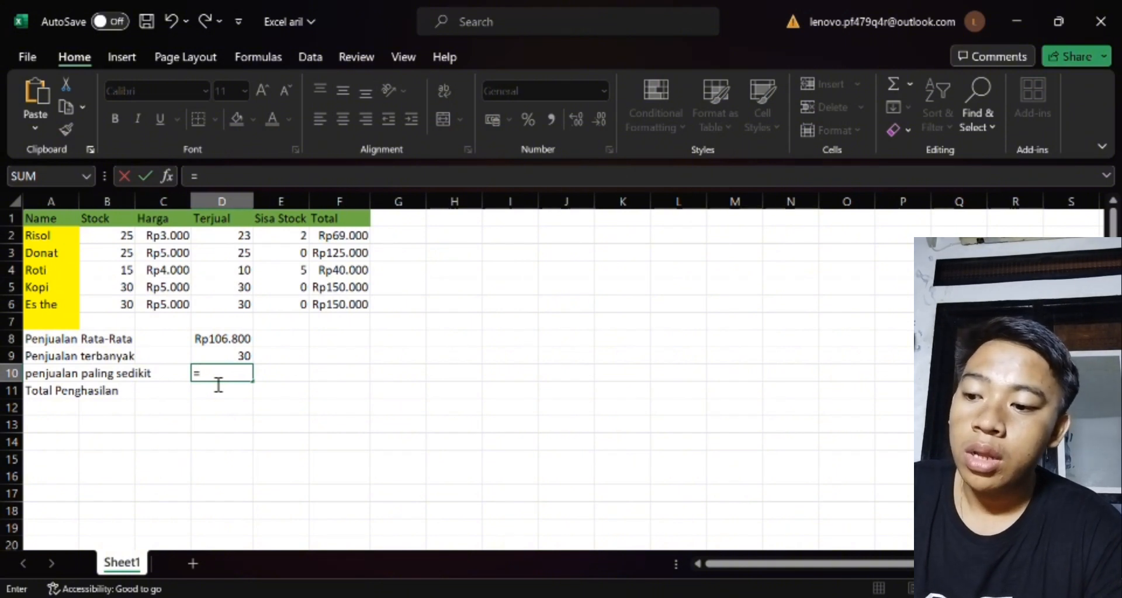
{"action": "type", "text": "MI"}
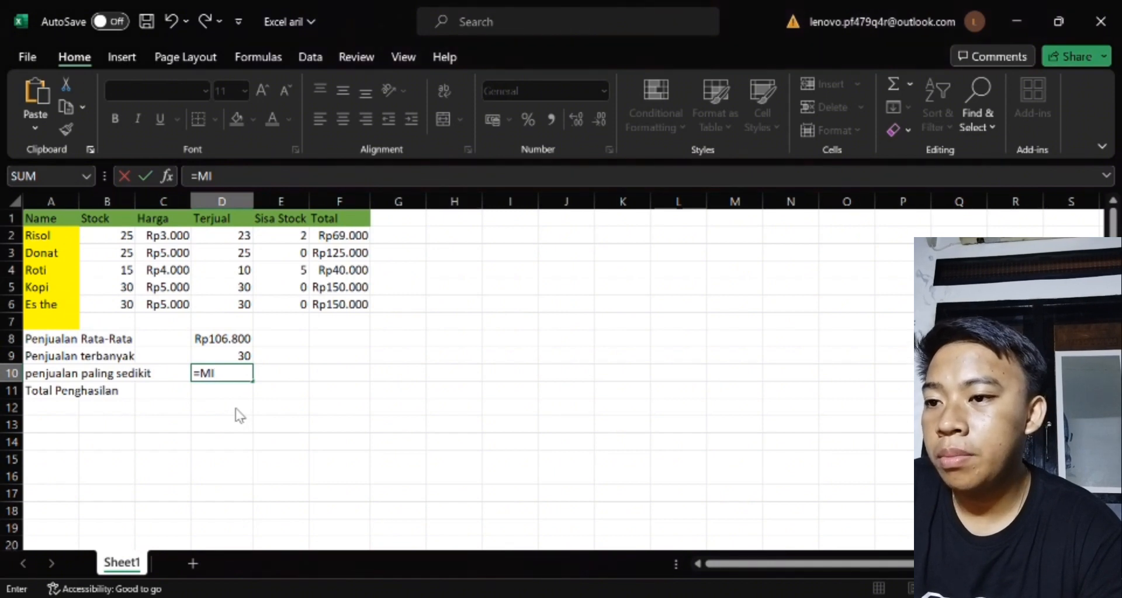
{"action": "type", "text": "N("}
{"action": "key", "text": "BackSpace"}
{"action": "key", "text": "BackSpace"}
{"action": "key", "text": "BackSpace"}
{"action": "key", "text": "BackSpace"}
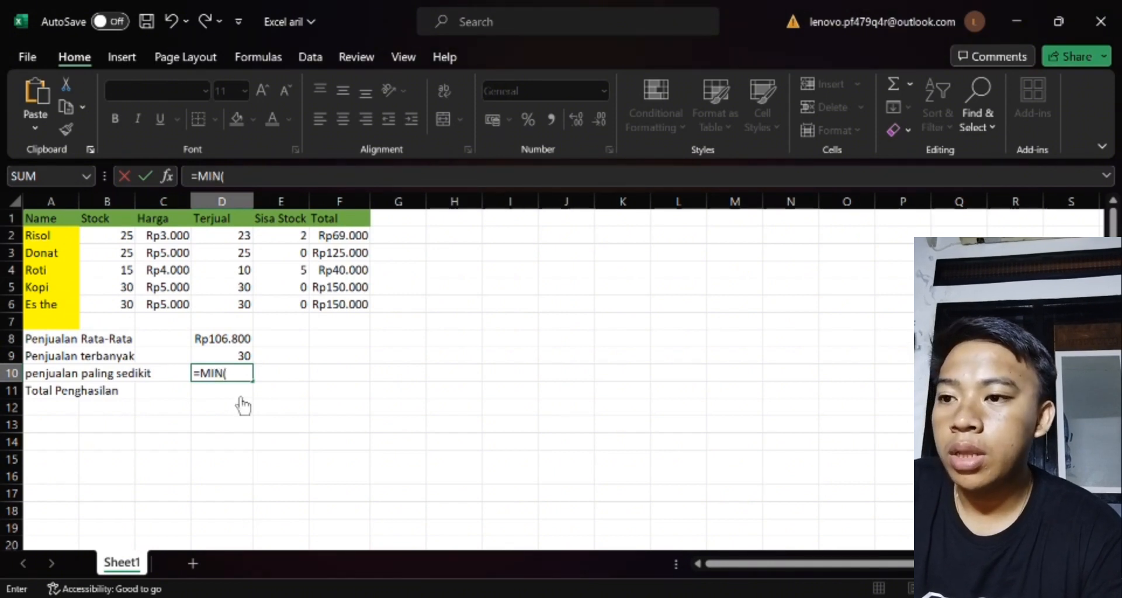
{"action": "type", "text": "MIN"}
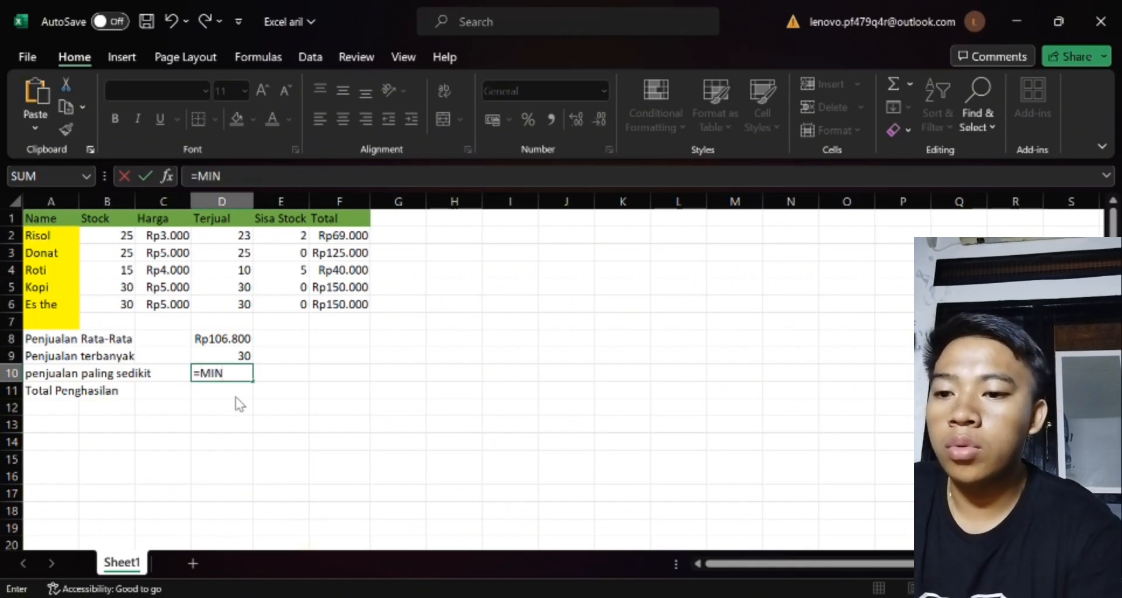
{"action": "type", "text": "("}
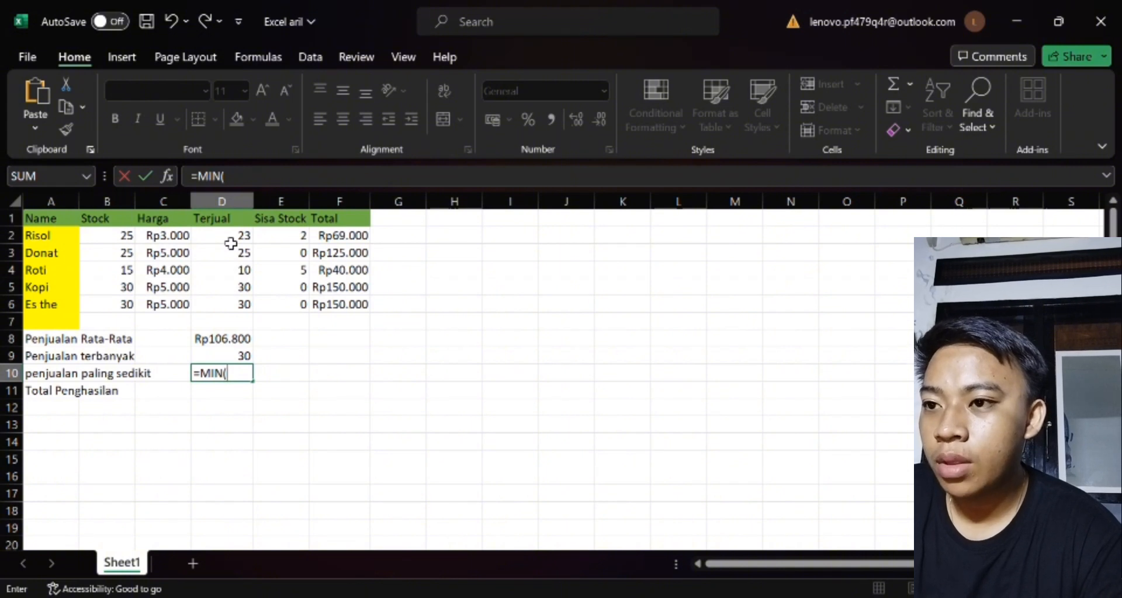
{"action": "left_click_drag", "start_coordinate": [231, 241], "coordinate": [250, 308]}
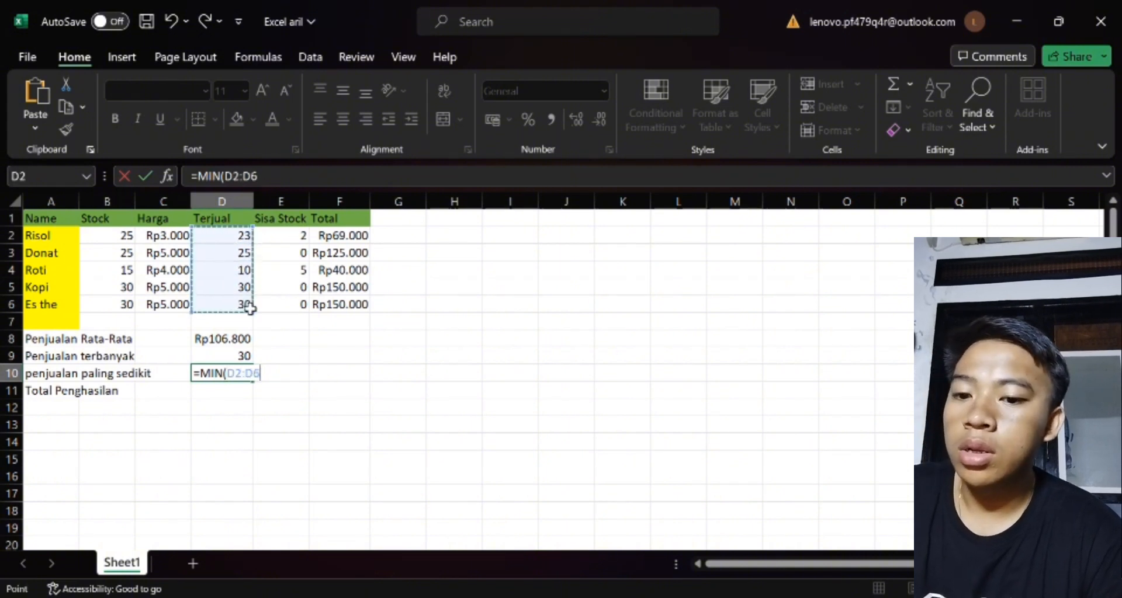
{"action": "type", "text": ")"}
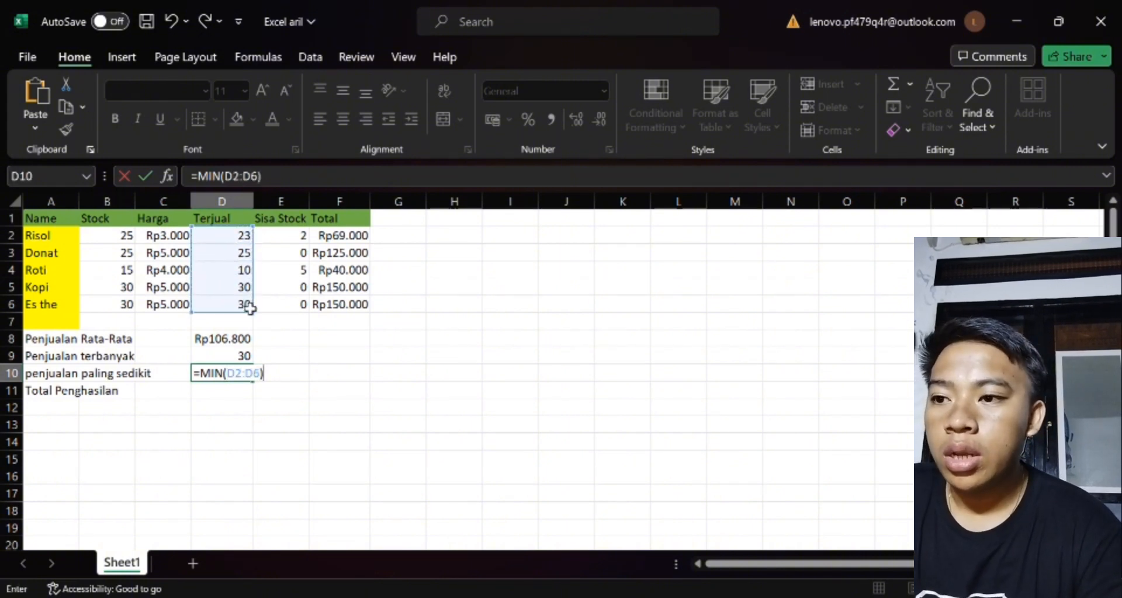
{"action": "key", "text": "Return"}
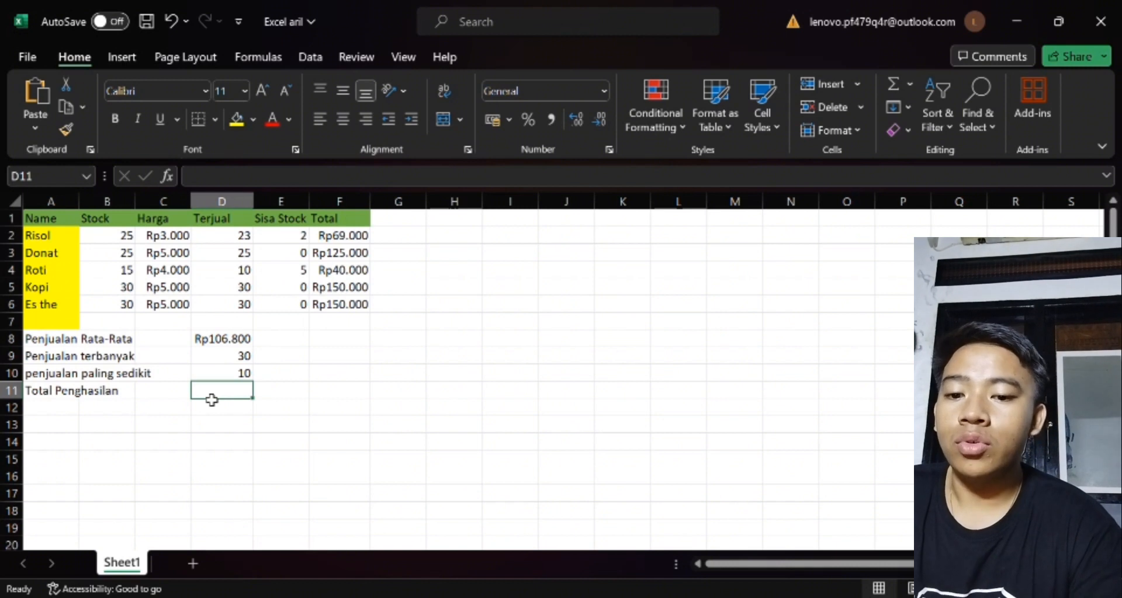
Calculate Total Penghasilan in D11 by adding the Total cells one by one with =F2+F3+F4+F5+F6.
{"action": "type", "text": "="}
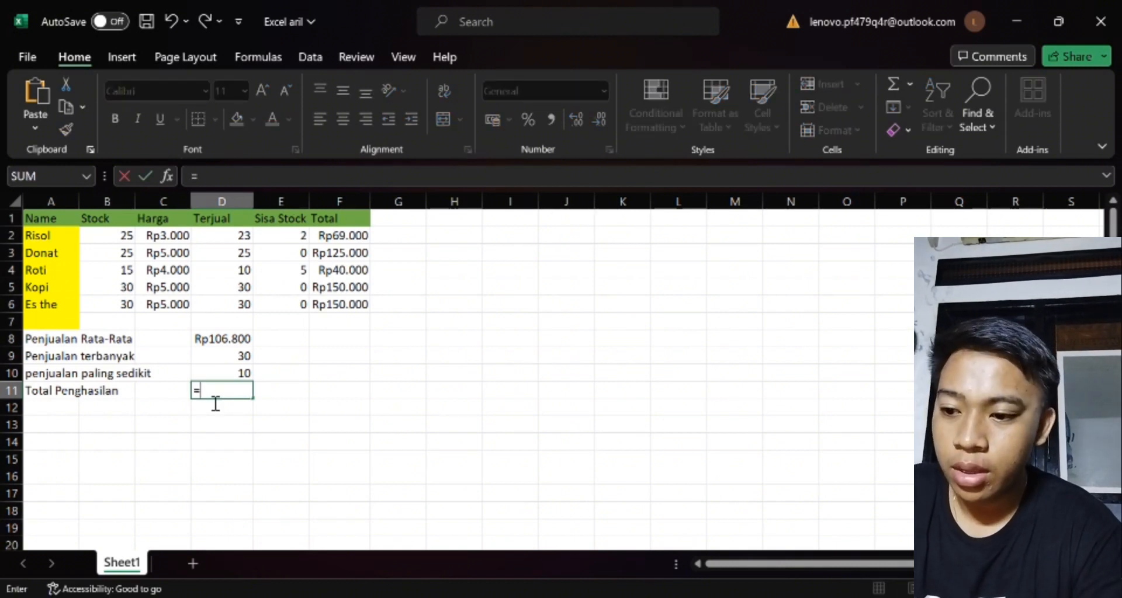
{"action": "type", "text": "S"}
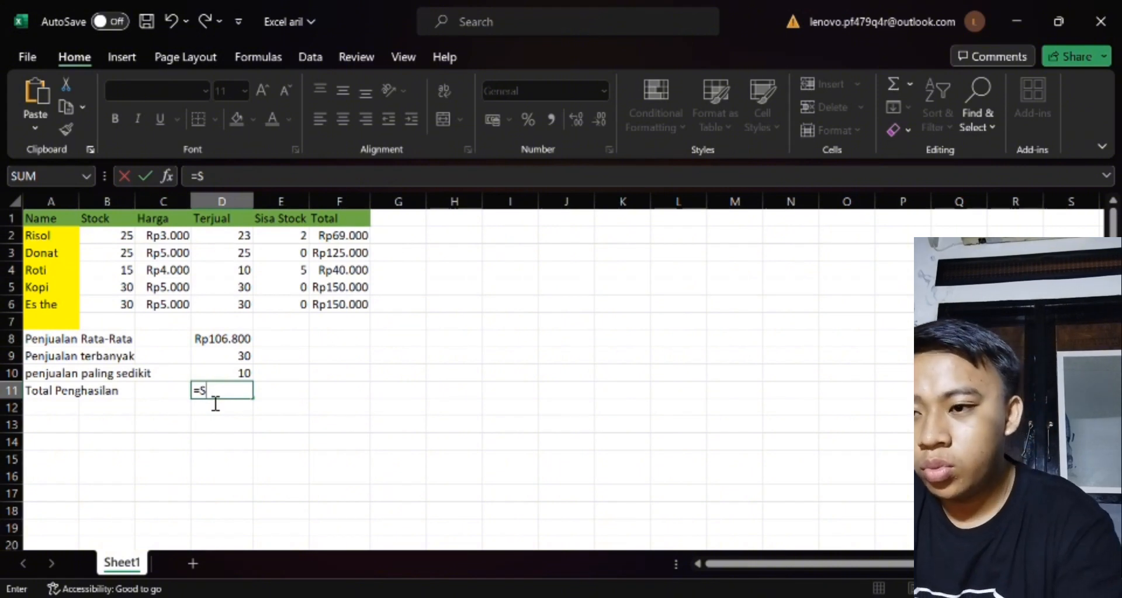
{"action": "type", "text": "U"}
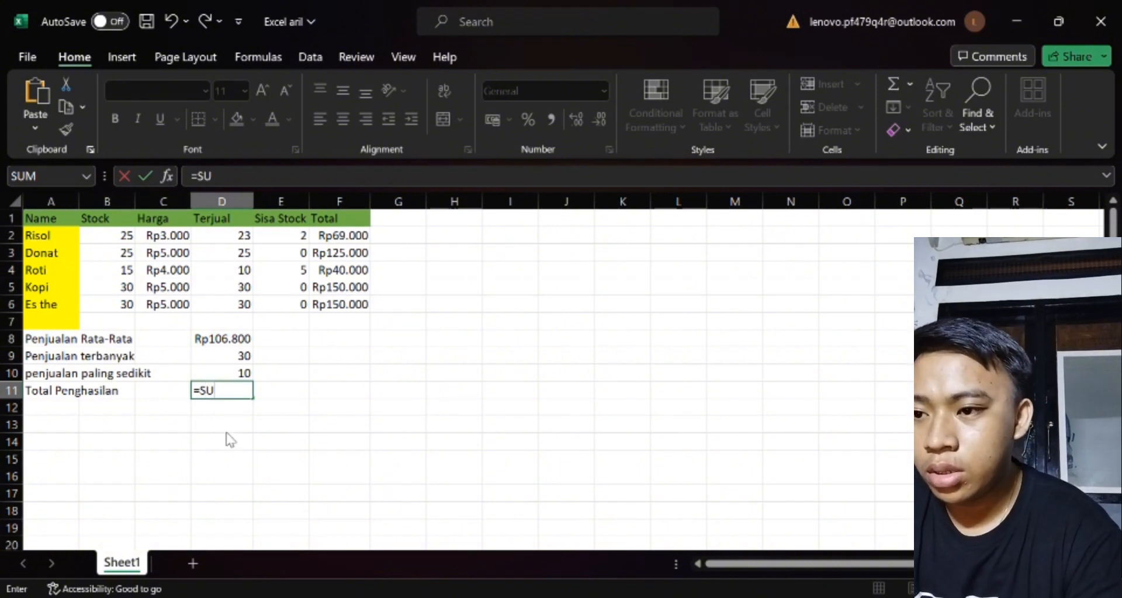
{"action": "key", "text": "BackSpace"}
{"action": "key", "text": "BackSpace"}
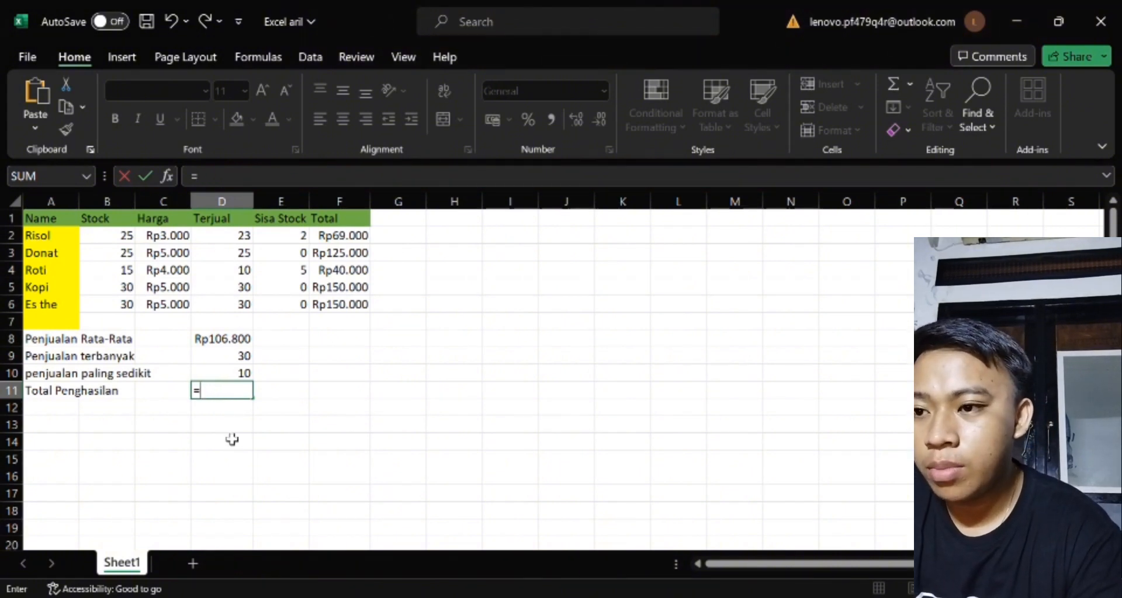
{"action": "left_click", "coordinate": [357, 240]}
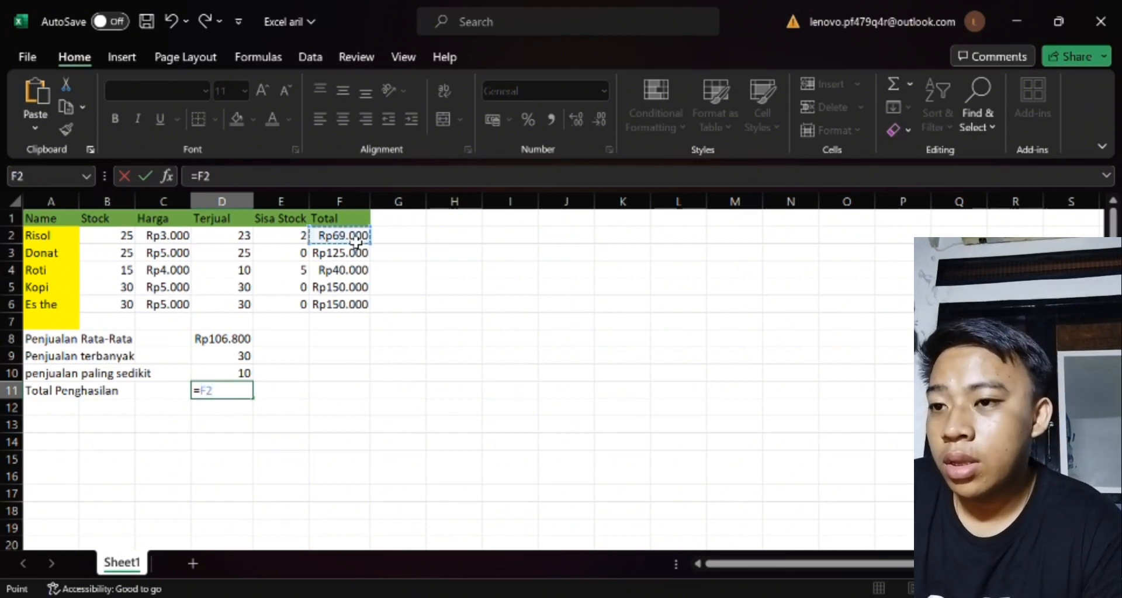
{"action": "type", "text": "="}
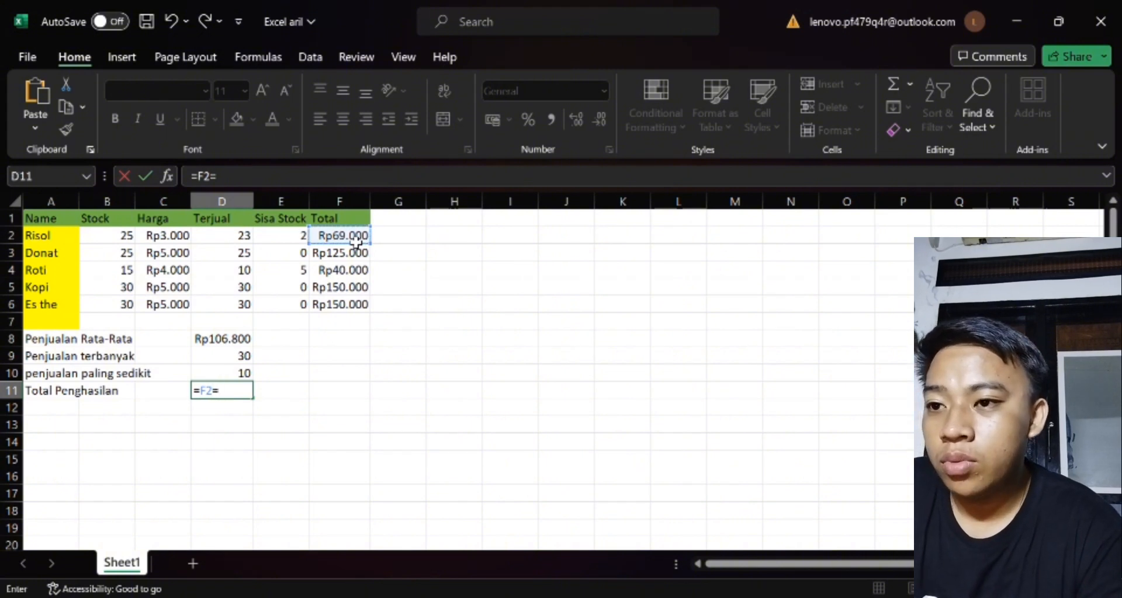
{"action": "left_click", "coordinate": [360, 259]}
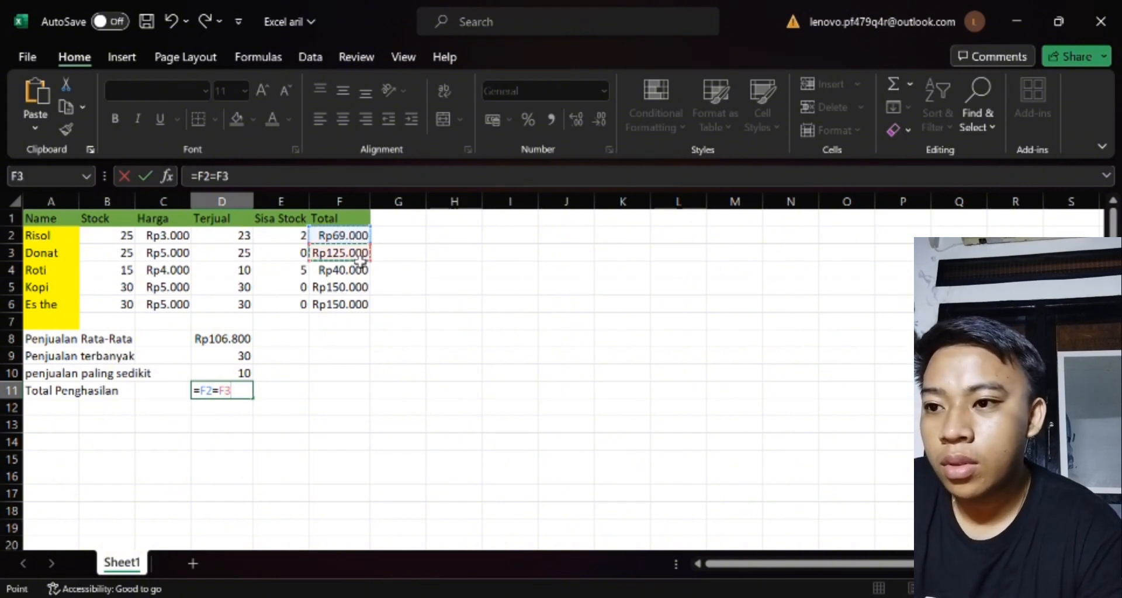
{"action": "key", "text": "BackSpace"}
{"action": "key", "text": "BackSpace"}
{"action": "key", "text": "BackSpace"}
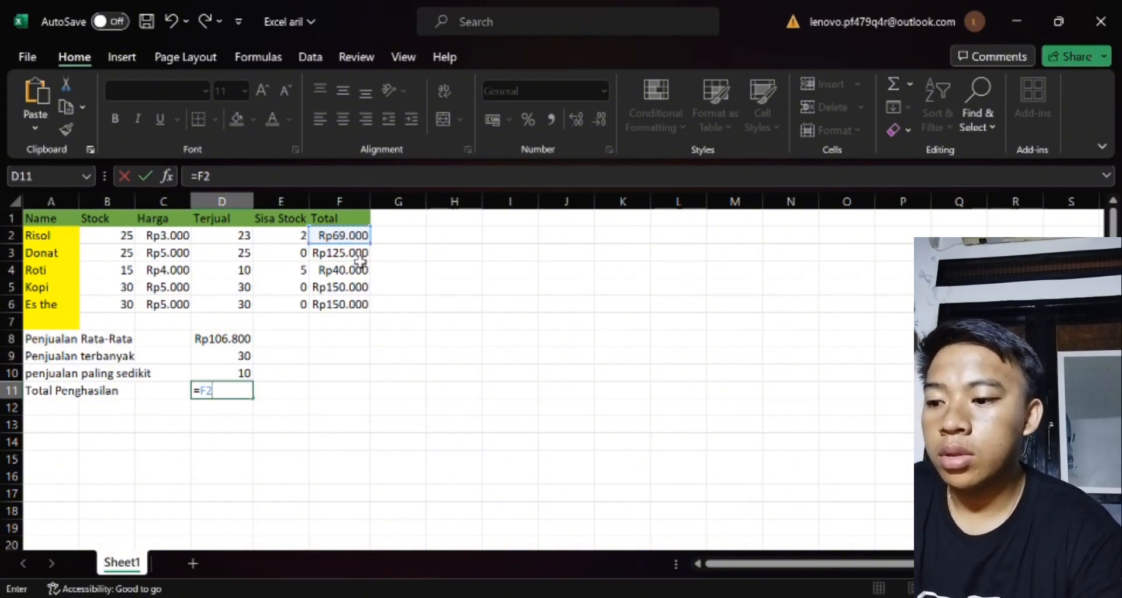
{"action": "type", "text": "+"}
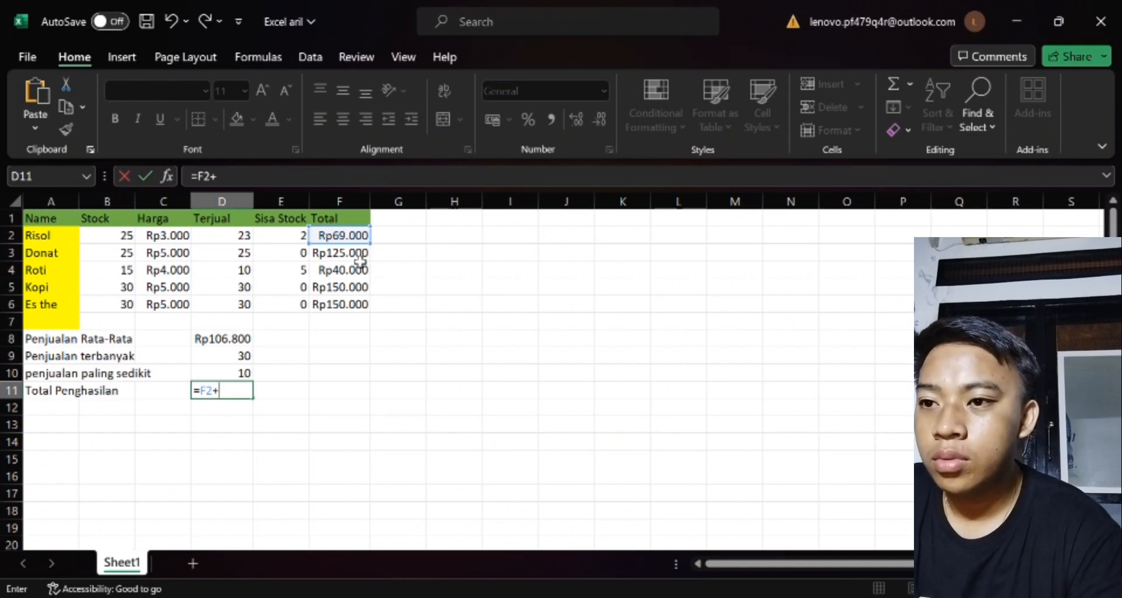
{"action": "left_click", "coordinate": [360, 259]}
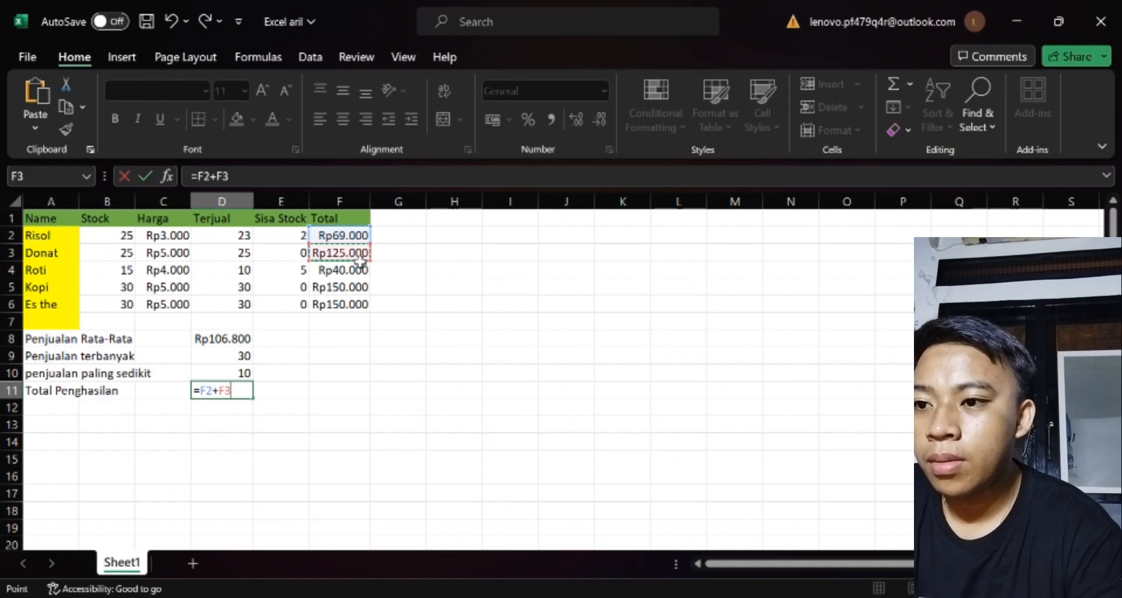
{"action": "type", "text": "+"}
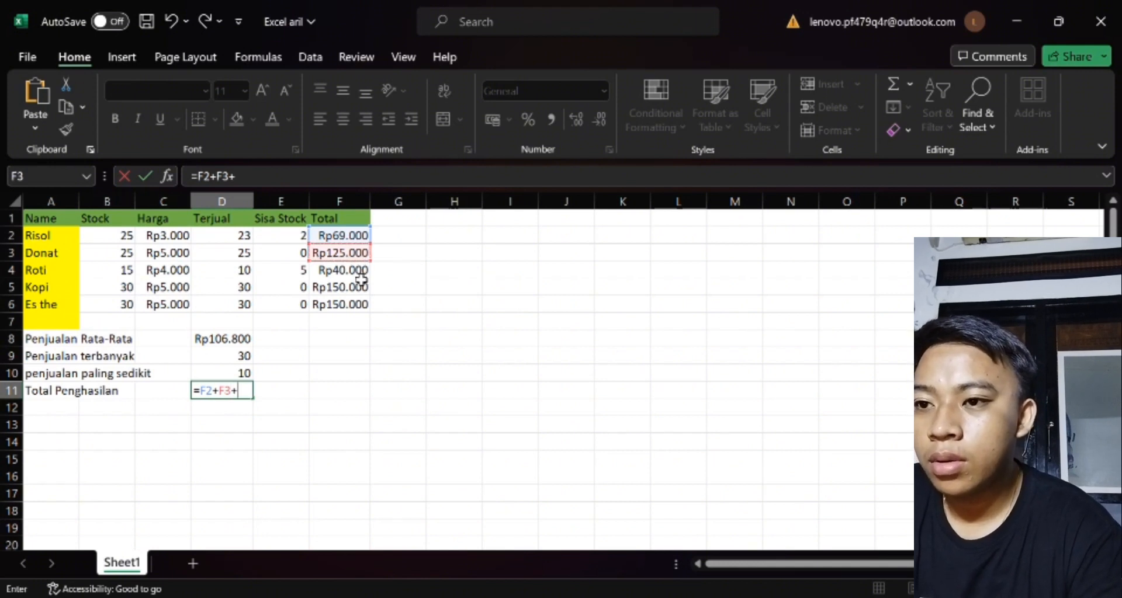
{"action": "left_click", "coordinate": [361, 270]}
{"action": "type", "text": "+"}
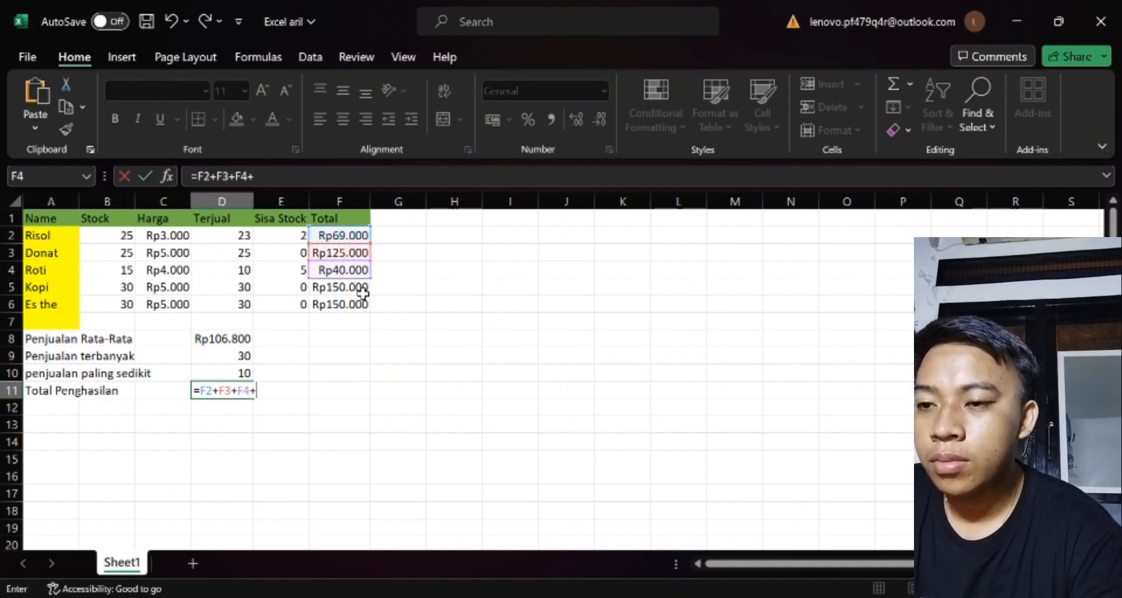
{"action": "left_click", "coordinate": [362, 287]}
{"action": "type", "text": "+"}
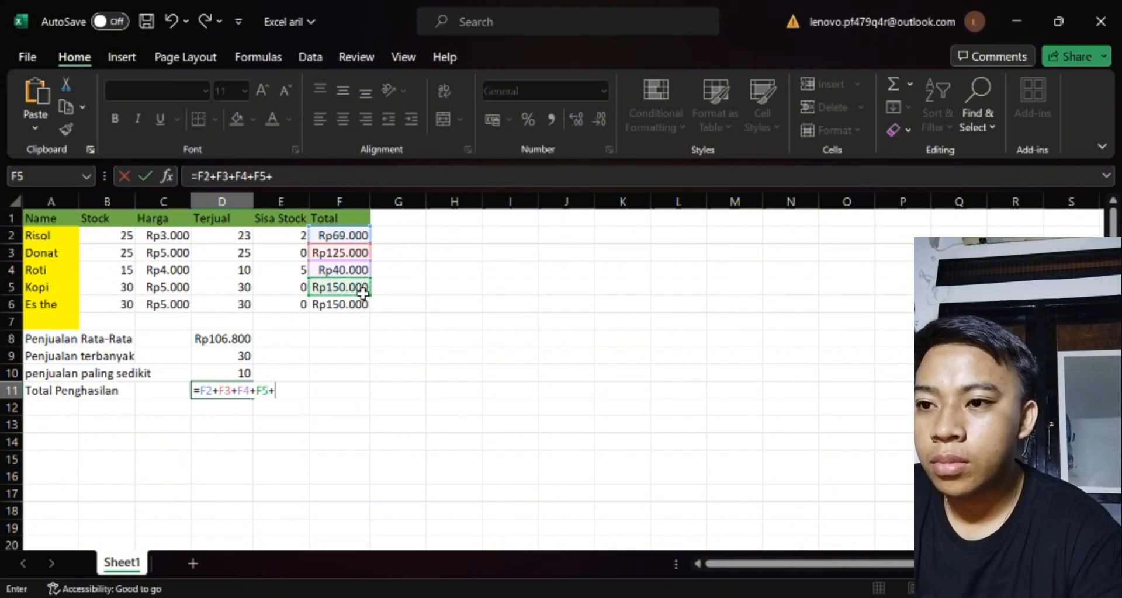
{"action": "left_click", "coordinate": [359, 307]}
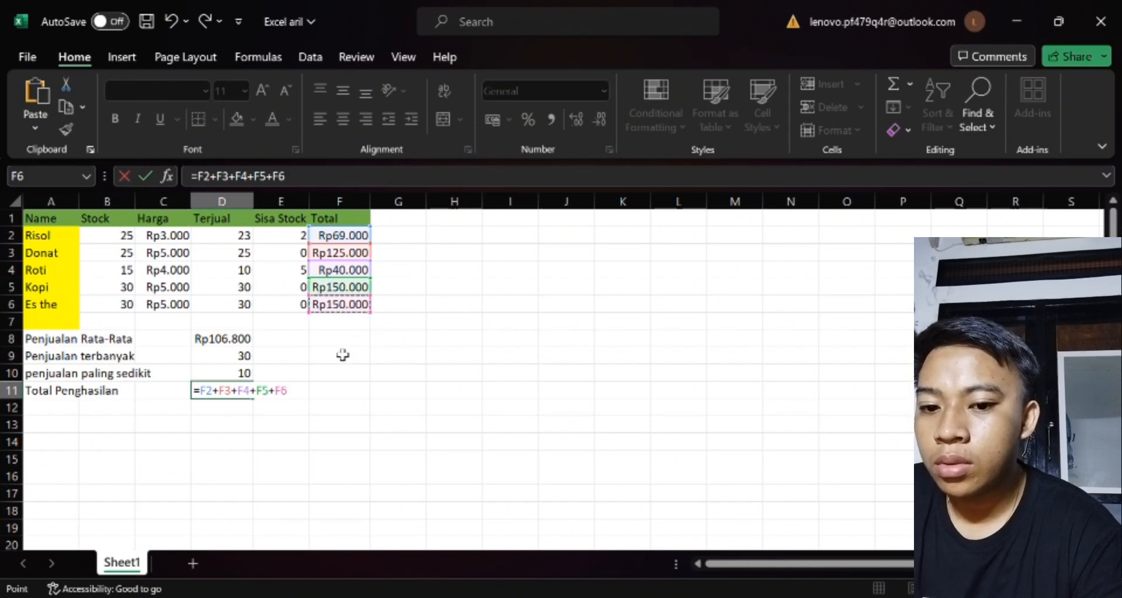
{"action": "key", "text": "Return"}
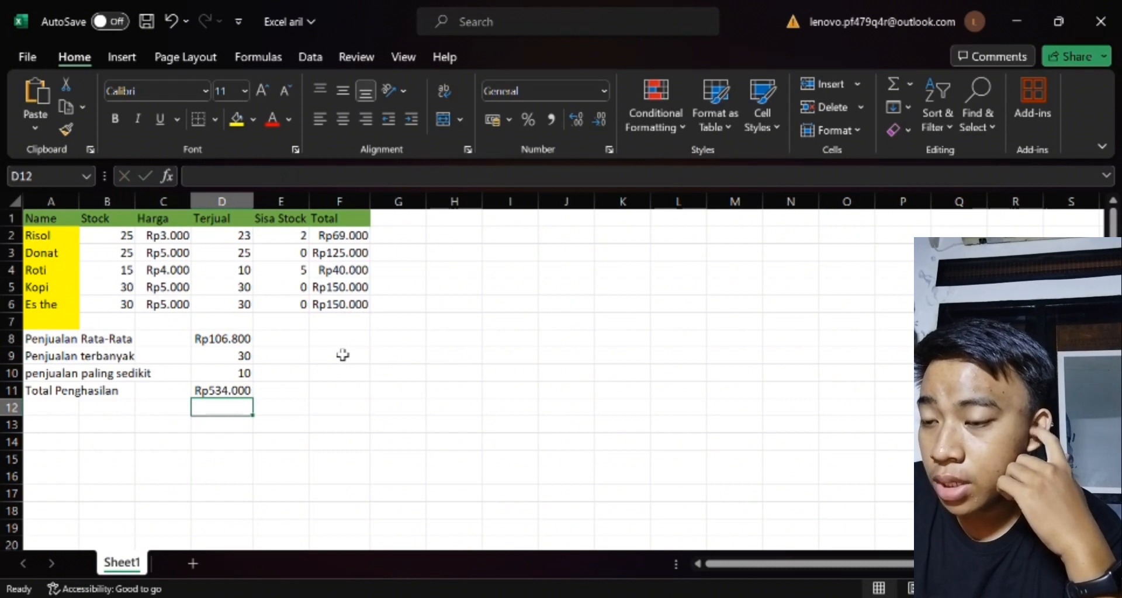
Replace the Total Penghasilan formula in D11 with =SUM(F2:F6) to add up the Total column.
{"action": "left_click", "coordinate": [233, 396]}
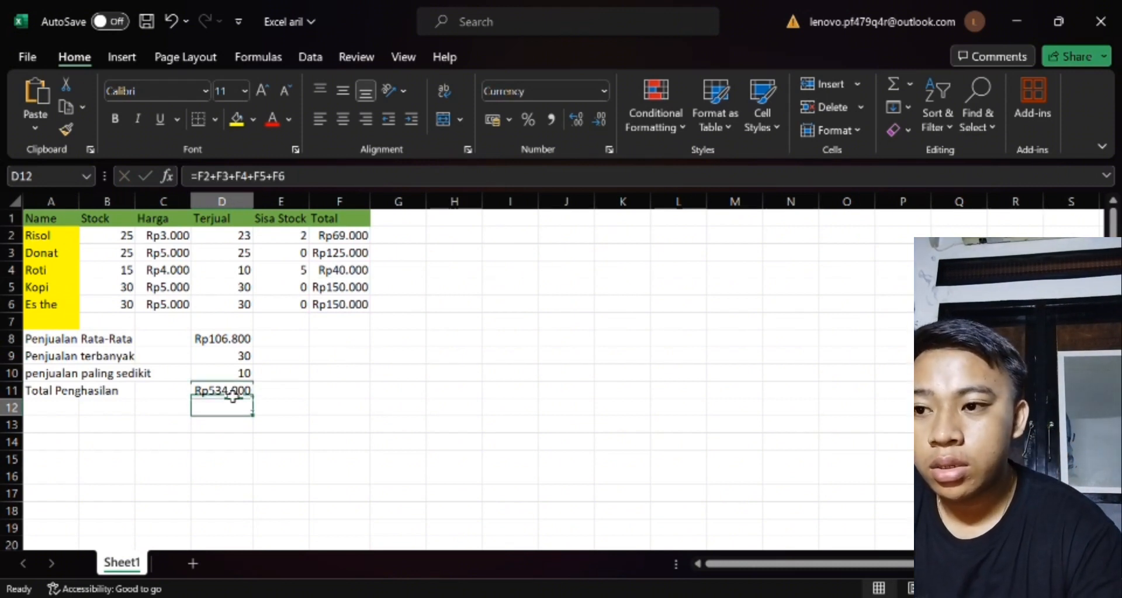
{"action": "key", "text": "BackSpace"}
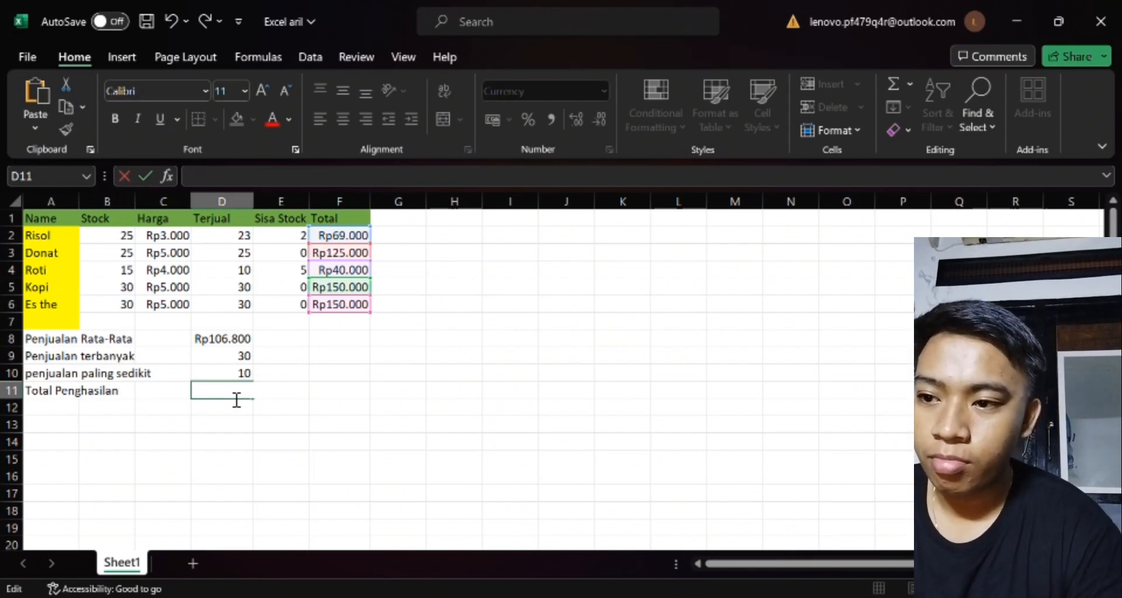
{"action": "type", "text": "="}
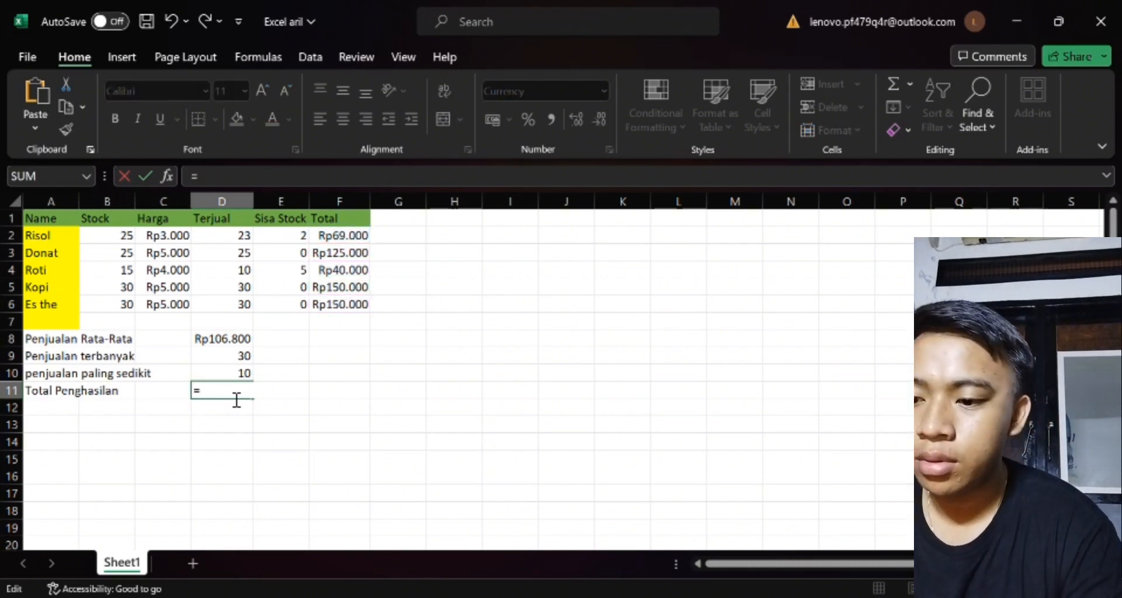
{"action": "type", "text": "SUM"}
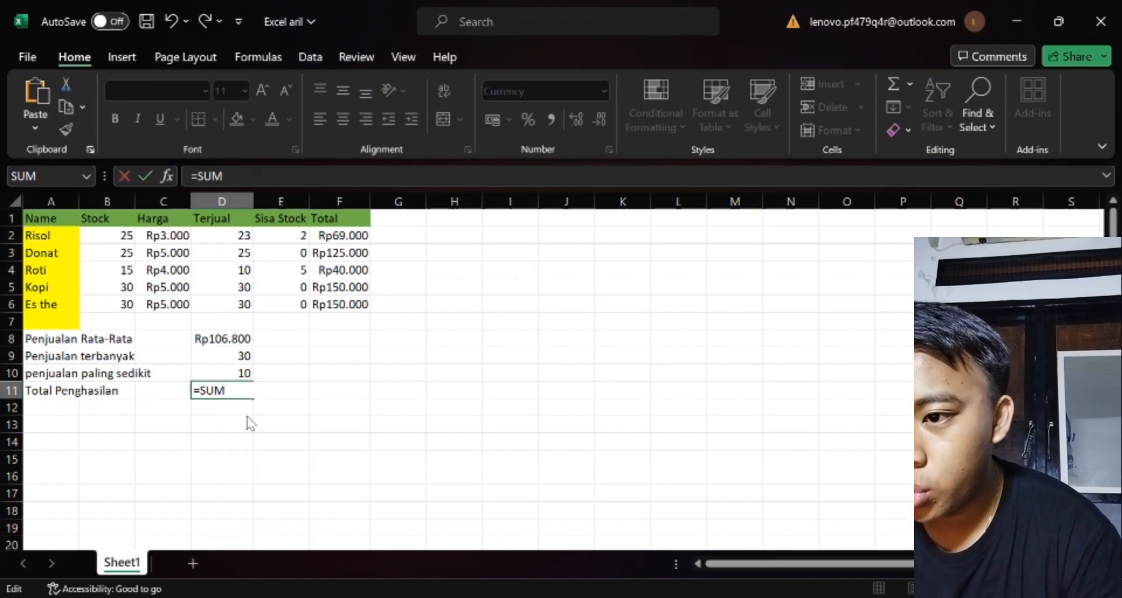
{"action": "type", "text": "("}
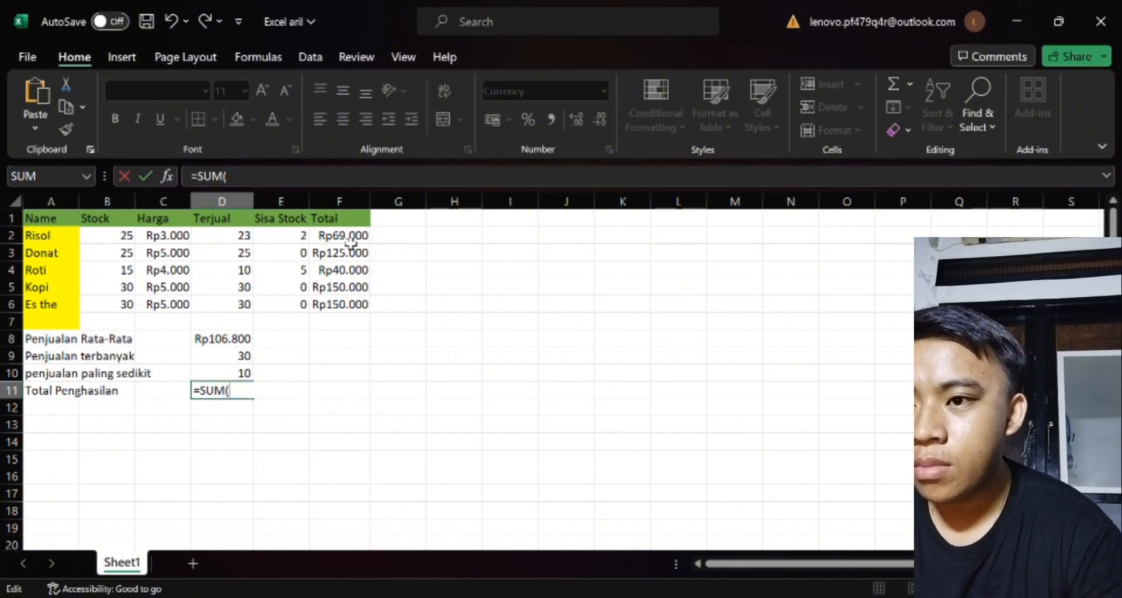
{"action": "left_click_drag", "start_coordinate": [351, 238], "coordinate": [359, 306]}
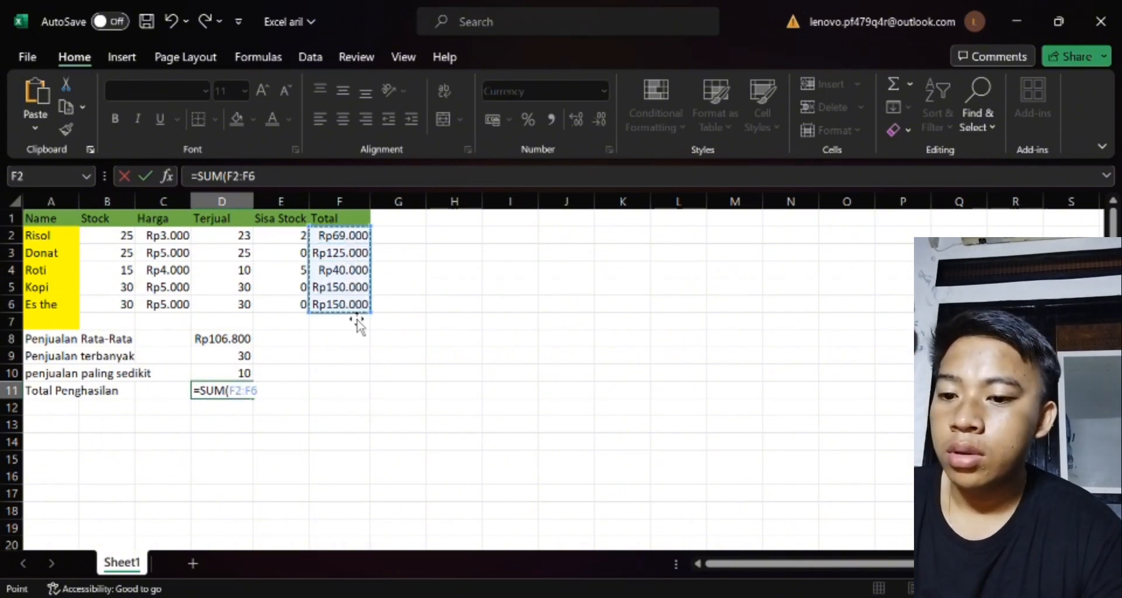
{"action": "type", "text": ")"}
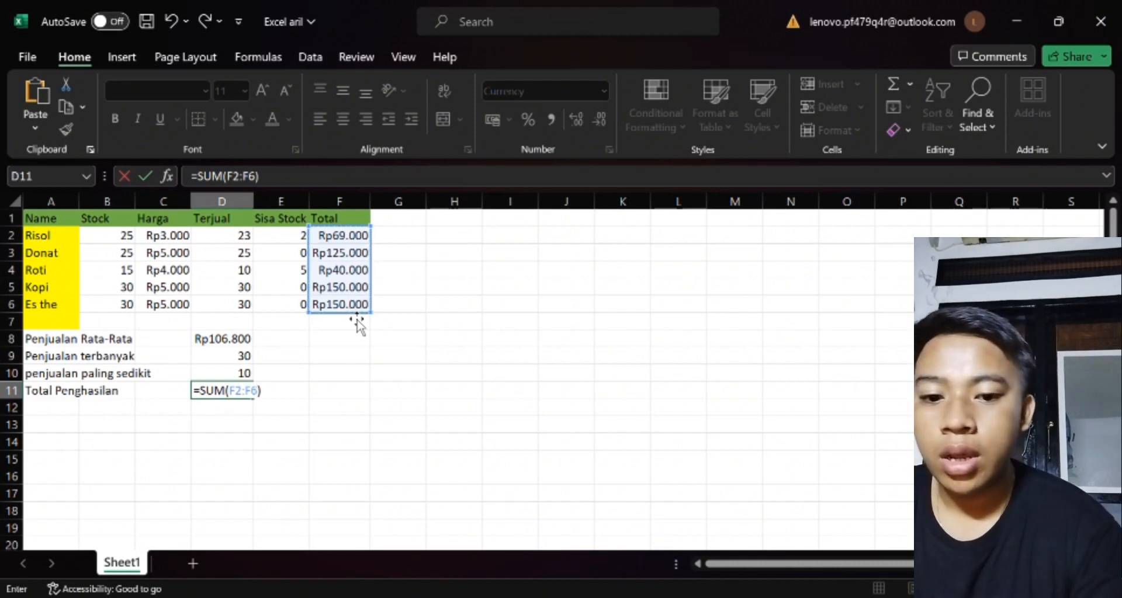
{"action": "key", "text": "Return"}
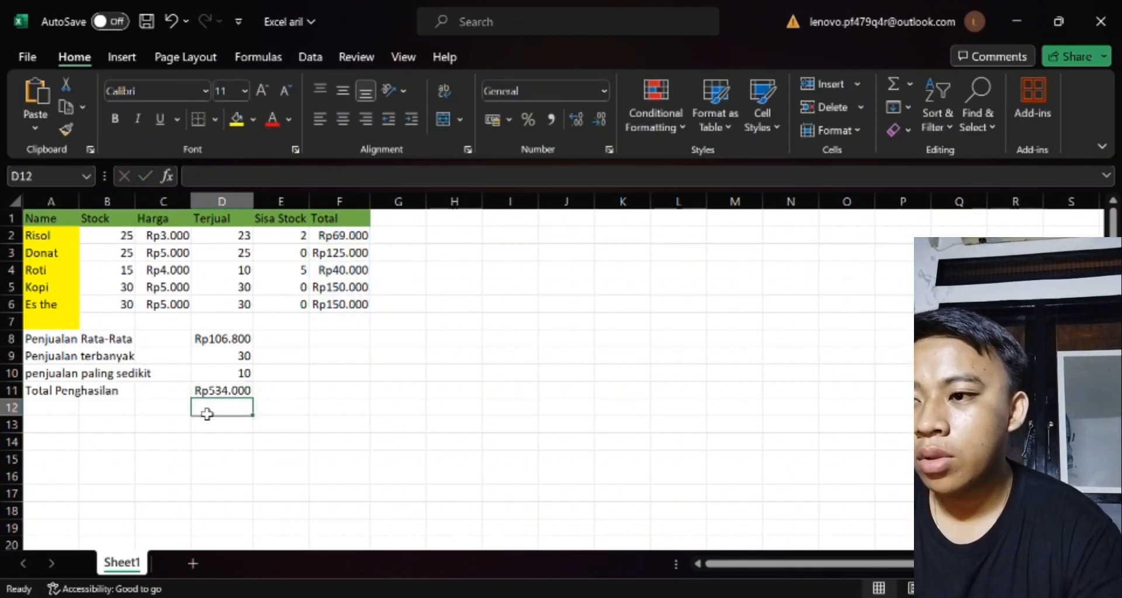
Clear the Total Penghasilan result in D11 and enter the formula =SUM(F2:F7) instead.
{"action": "left_click", "coordinate": [246, 397]}
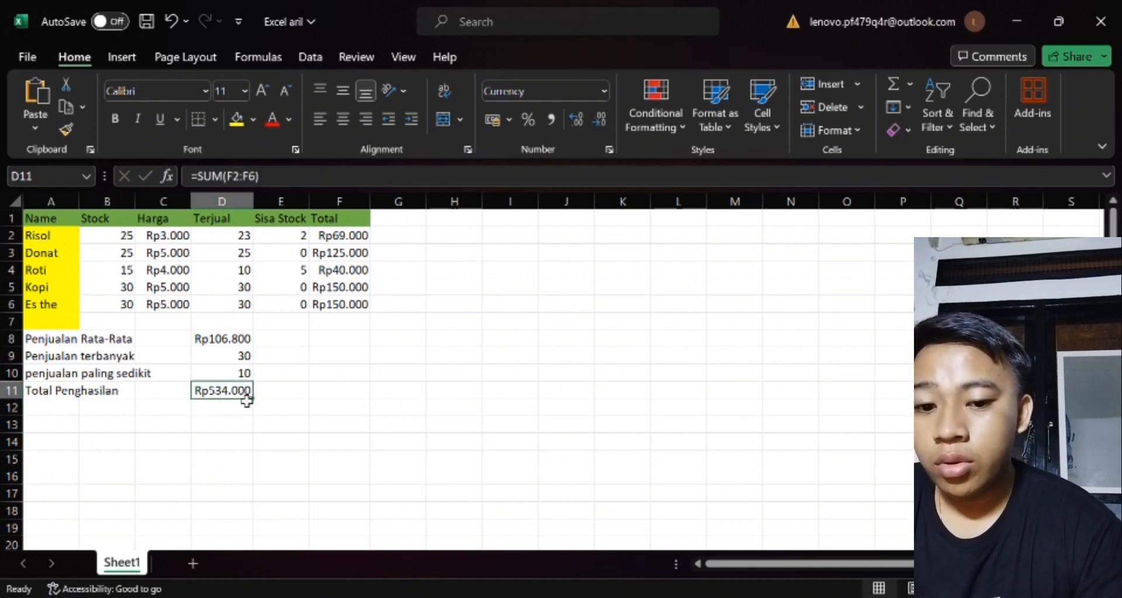
{"action": "key", "text": "BackSpace"}
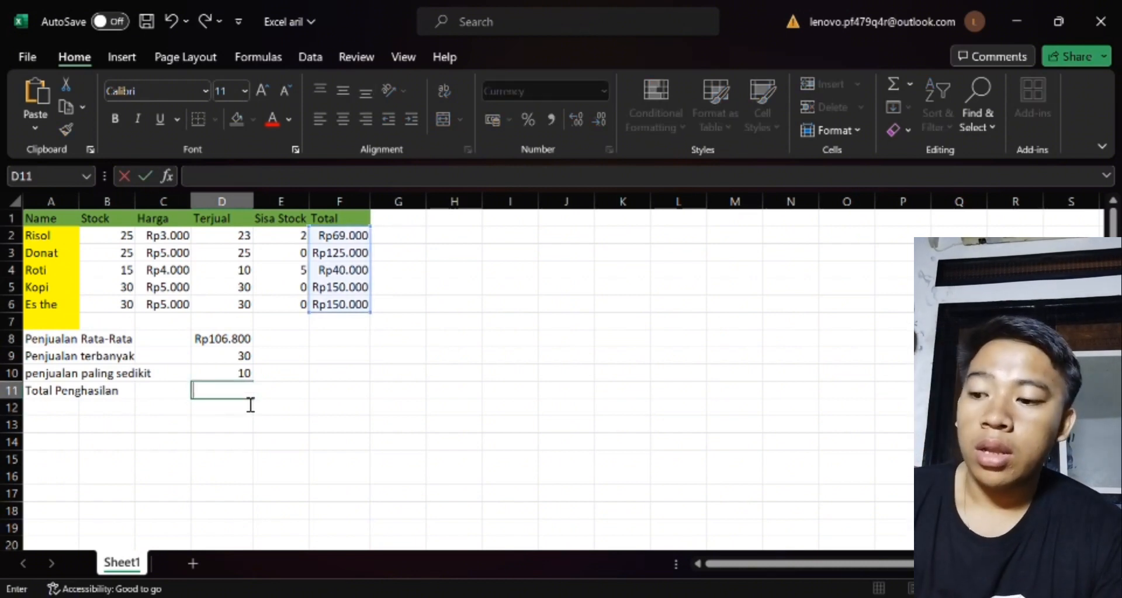
{"action": "type", "text": "SU"}
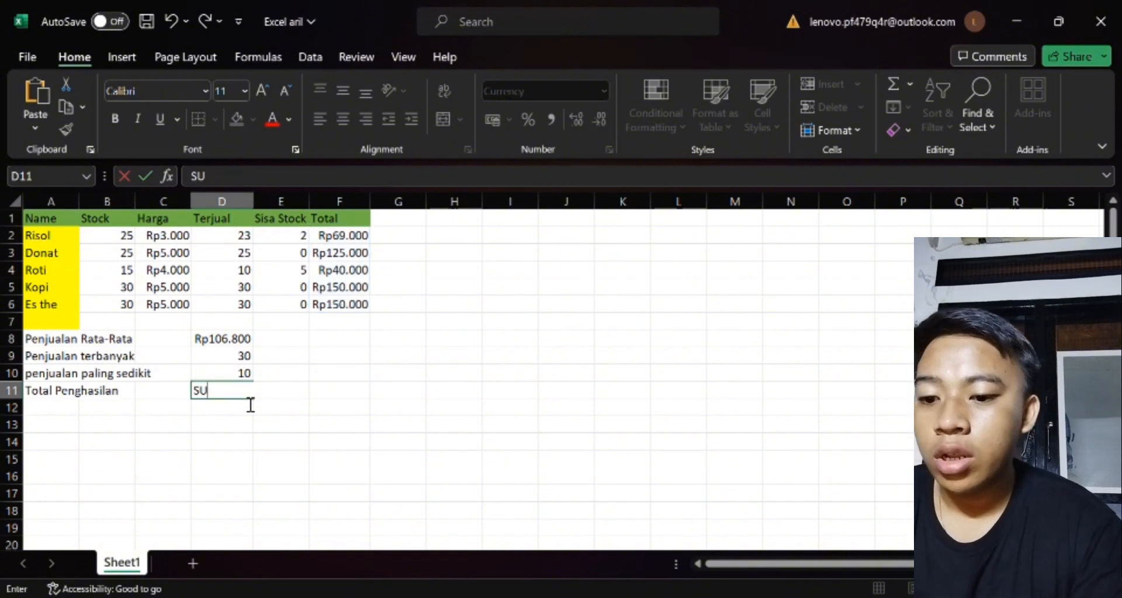
{"action": "type", "text": "M("}
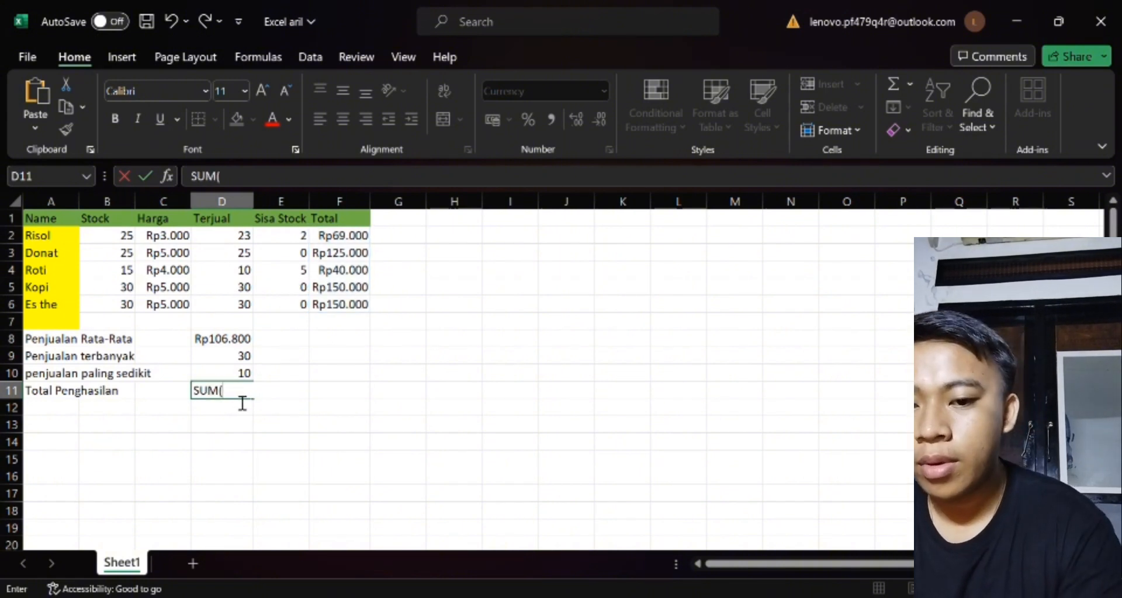
{"action": "key", "text": "BackSpace"}
{"action": "key", "text": "BackSpace"}
{"action": "key", "text": "BackSpace"}
{"action": "type", "text": "="}
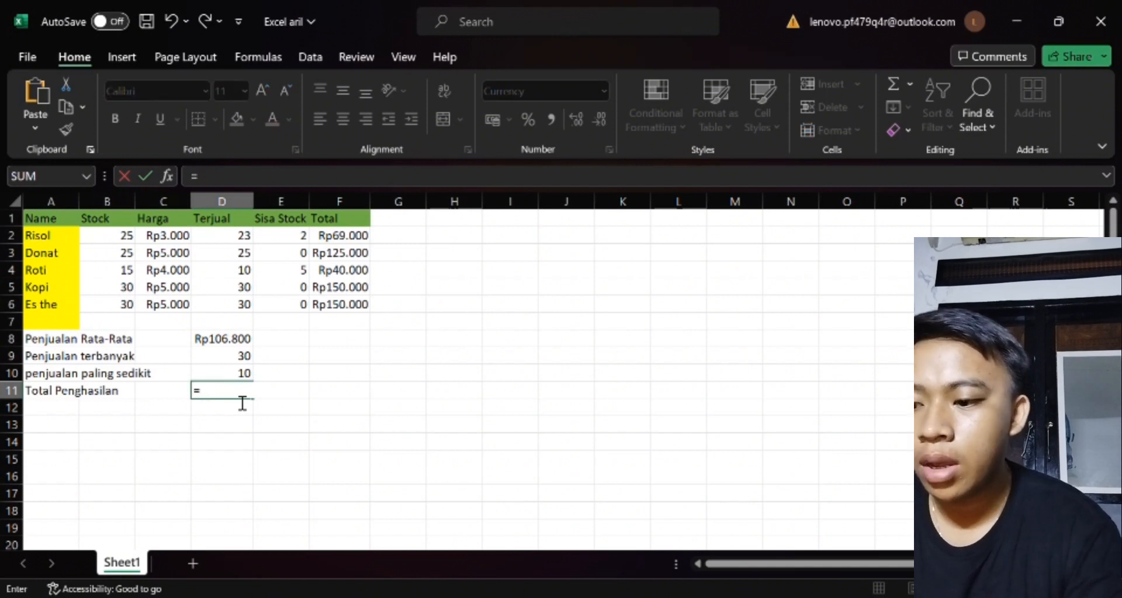
{"action": "type", "text": "SU"}
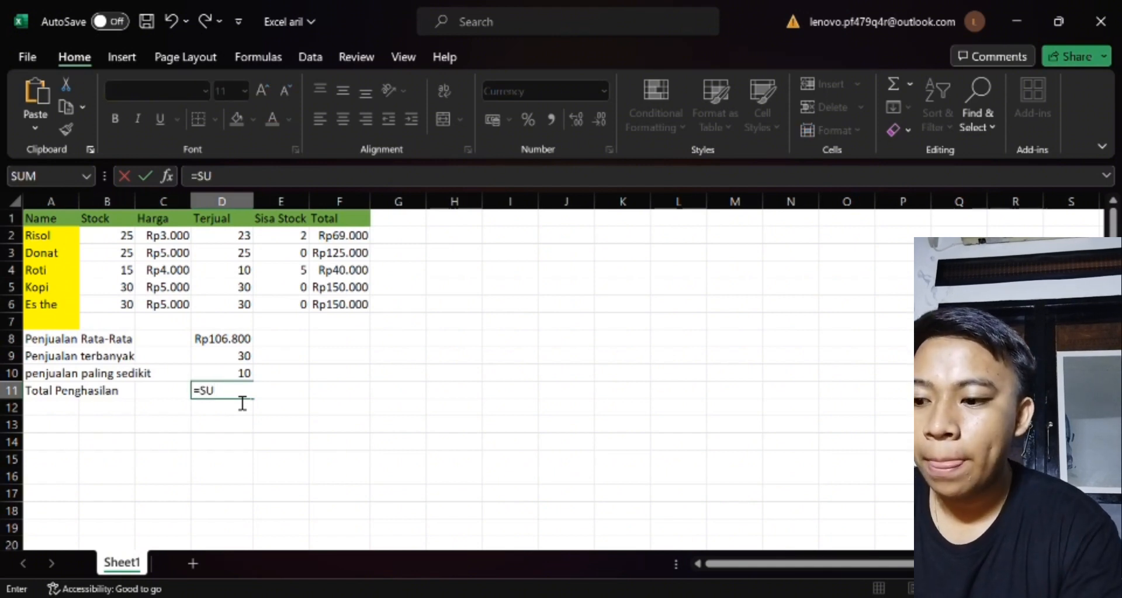
{"action": "type", "text": "M("}
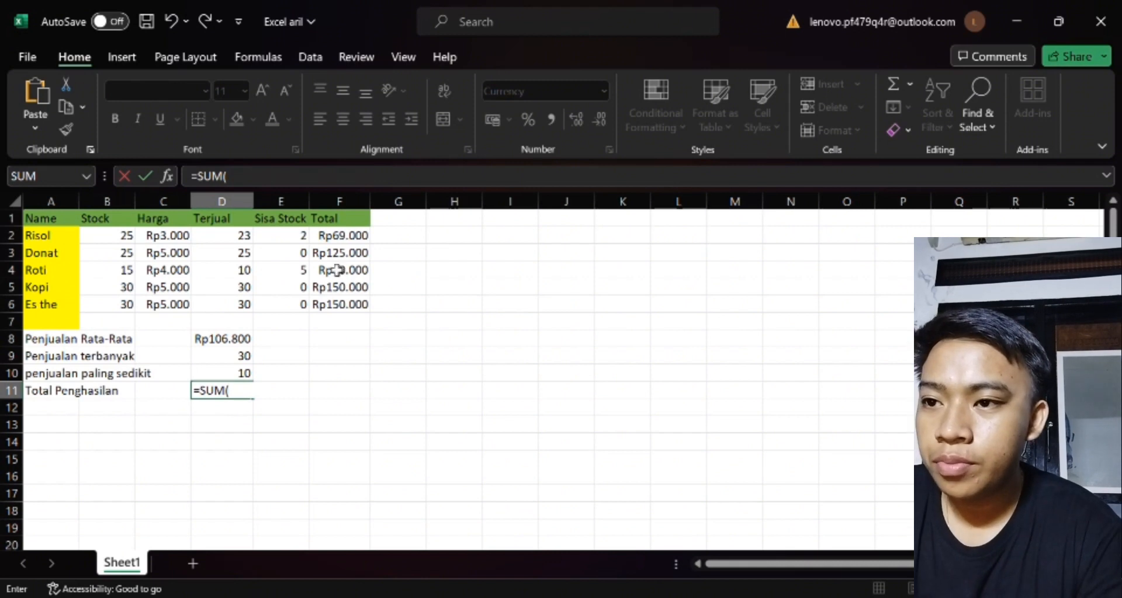
{"action": "left_click_drag", "start_coordinate": [350, 239], "coordinate": [356, 321]}
{"action": "type", "text": ")"}
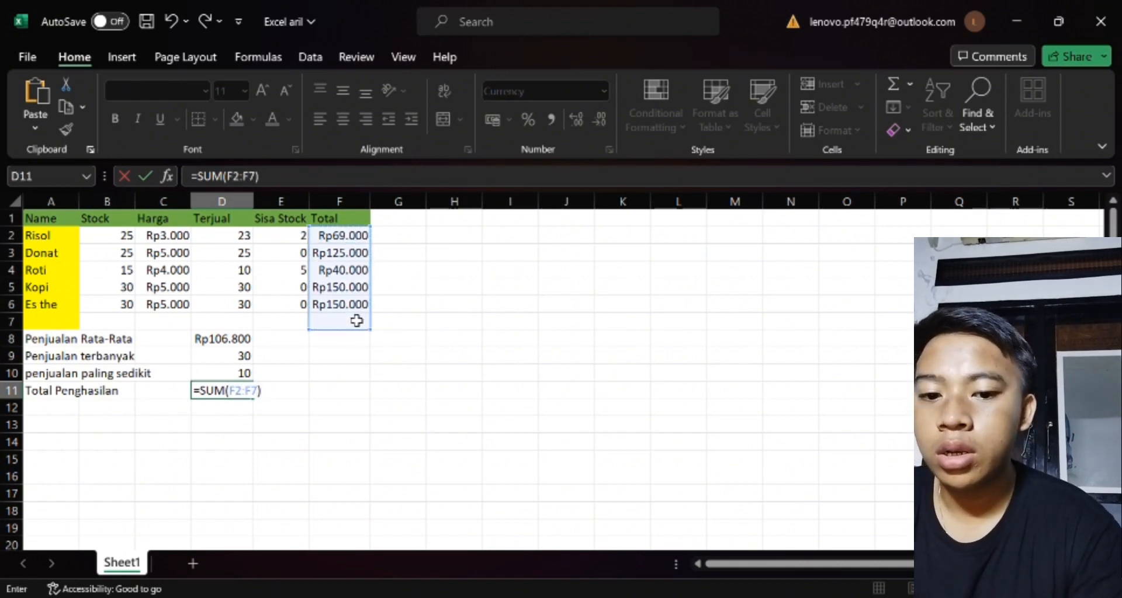
{"action": "key", "text": "Return"}
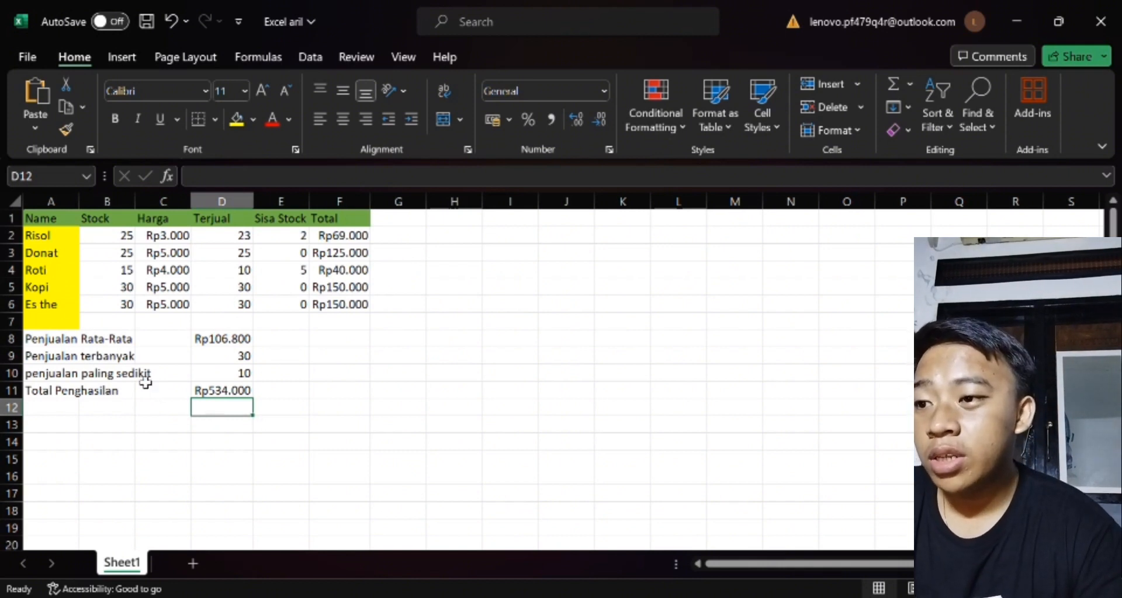
Add the row label "Modal awal" in A12 below Total Penghasilan.
{"action": "left_click", "coordinate": [62, 413]}
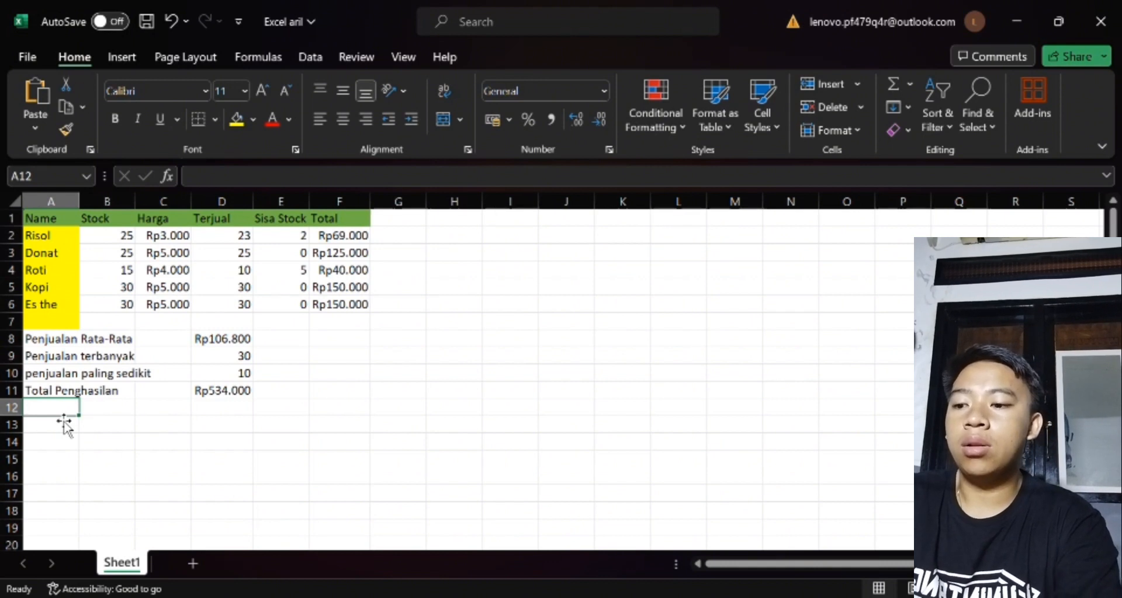
{"action": "type", "text": "Mo"}
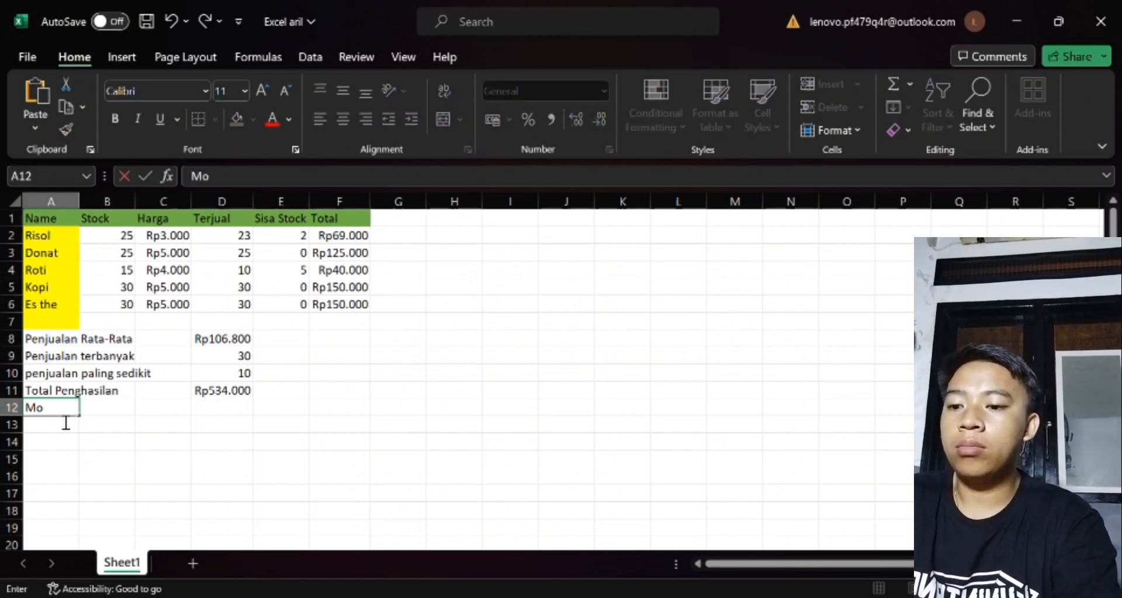
{"action": "type", "text": "dal"}
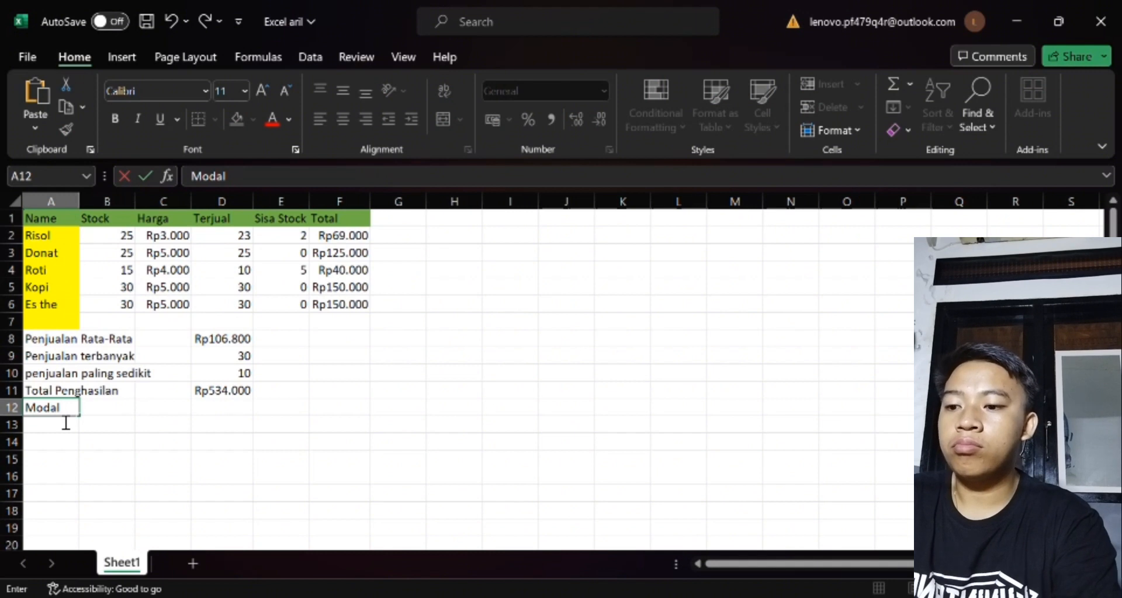
{"action": "type", "text": " awal"}
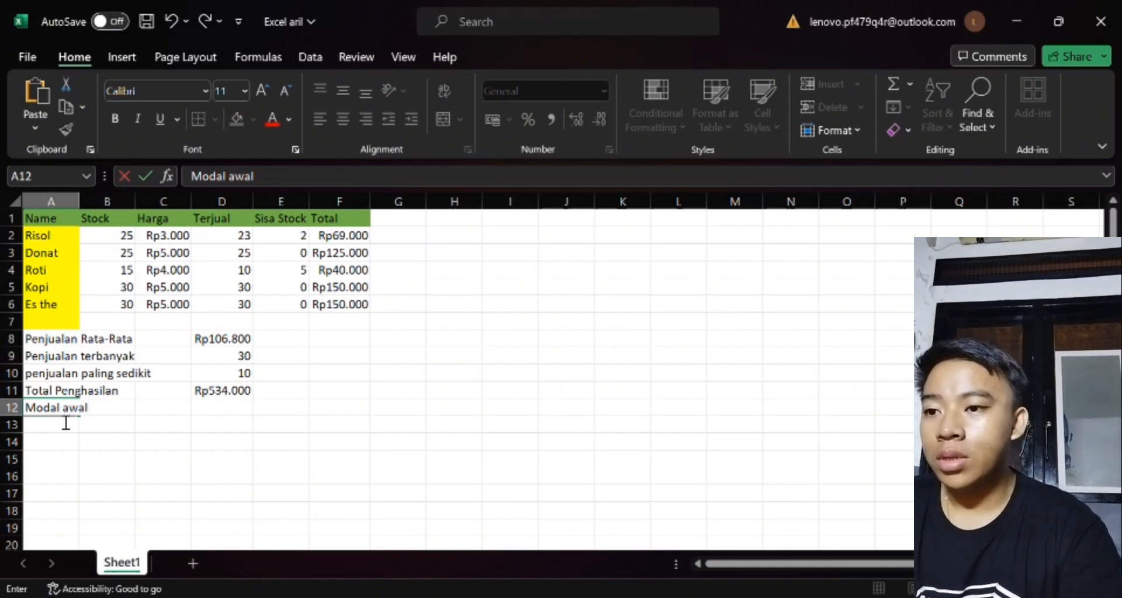
Enter Rp400000 as the Modal awal amount in D12.
{"action": "left_click", "coordinate": [224, 411]}
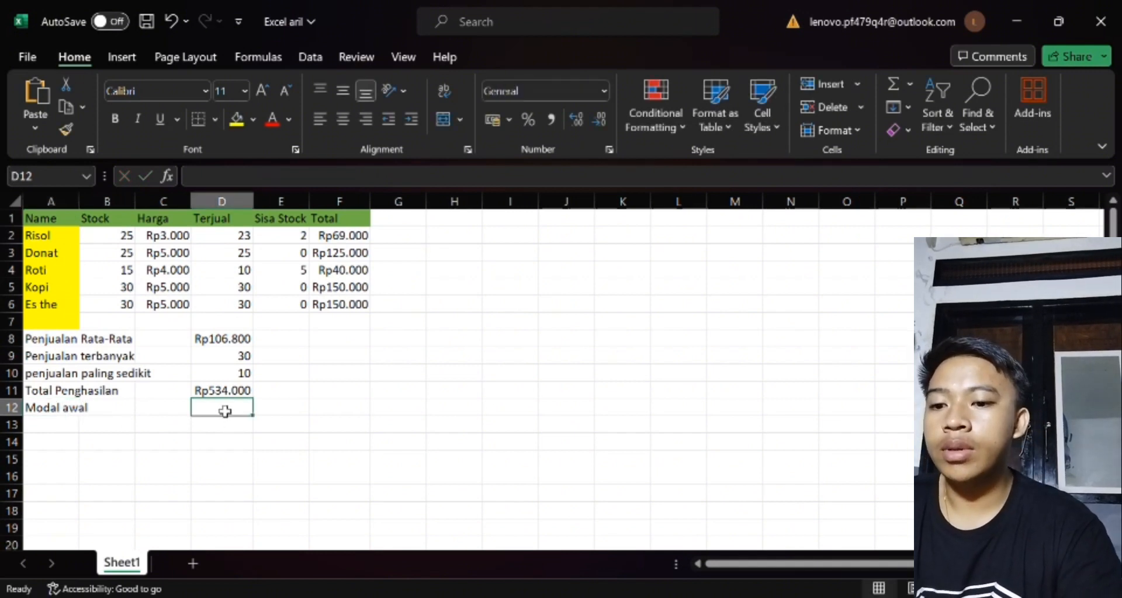
{"action": "type", "text": "R"}
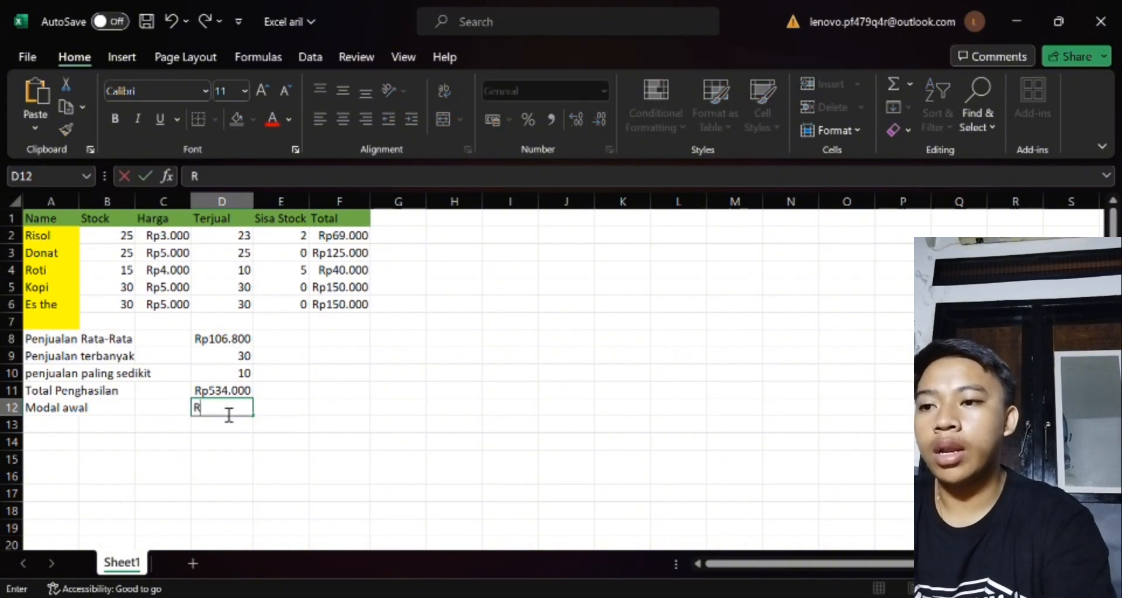
{"action": "type", "text": "P"}
{"action": "key", "text": "BackSpace"}
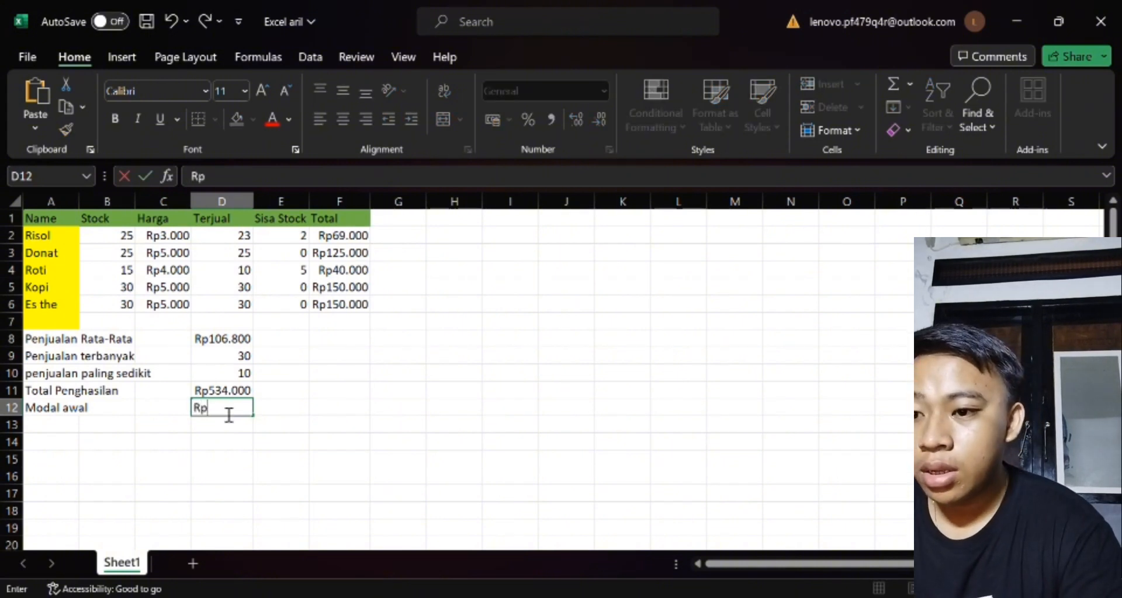
{"action": "type", "text": "p"}
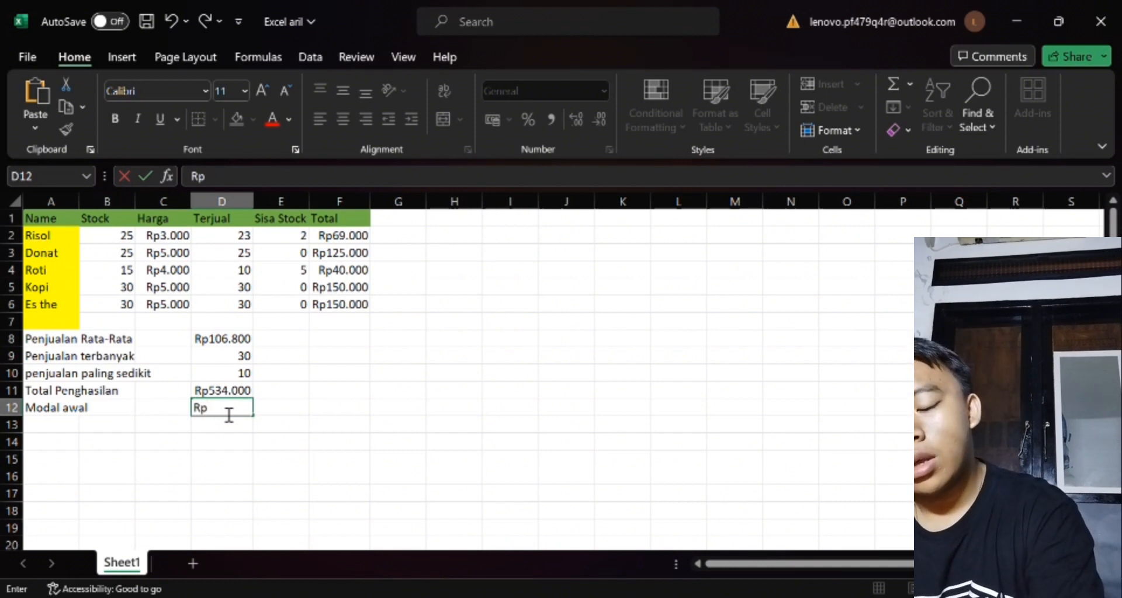
{"action": "type", "text": "40"}
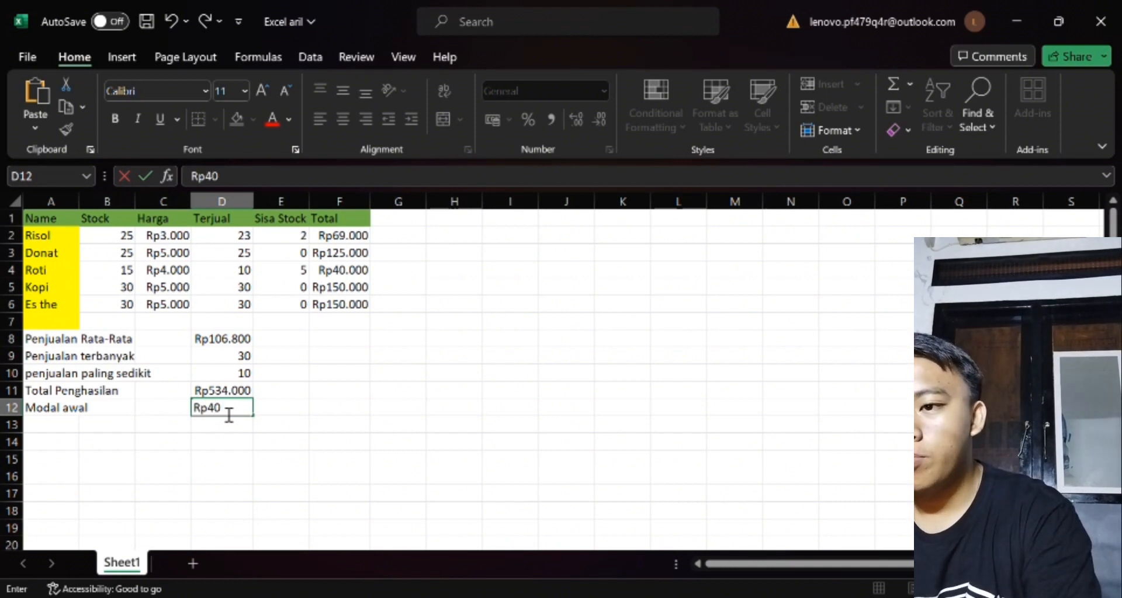
{"action": "type", "text": "0000"}
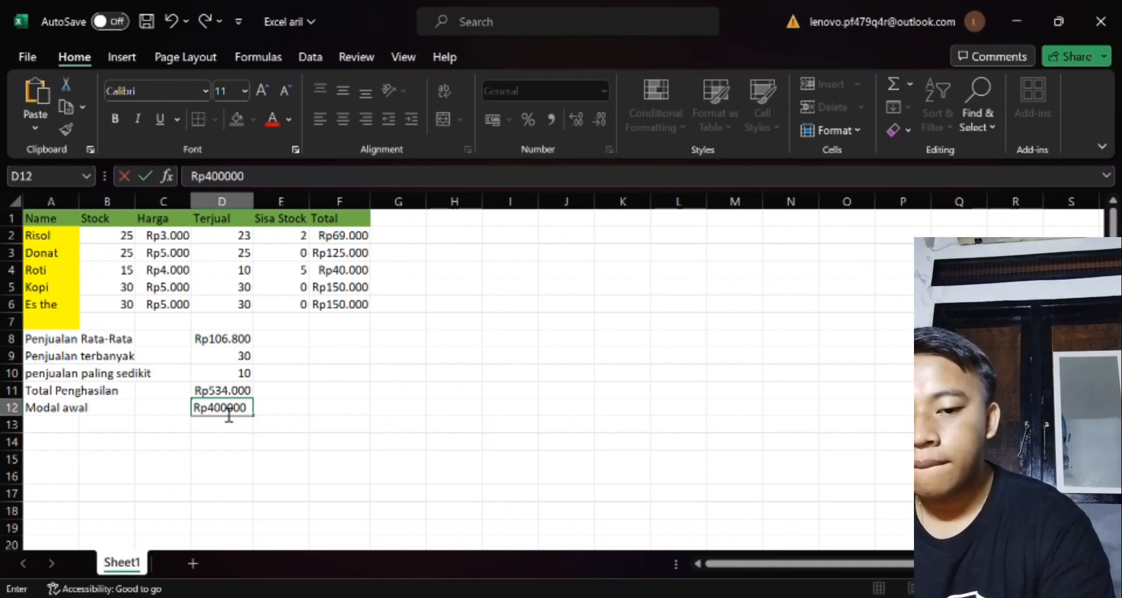
{"action": "key", "text": "BackSpace"}
{"action": "key", "text": "BackSpace"}
{"action": "key", "text": "BackSpace"}
{"action": "key", "text": "BackSpace"}
{"action": "key", "text": "BackSpace"}
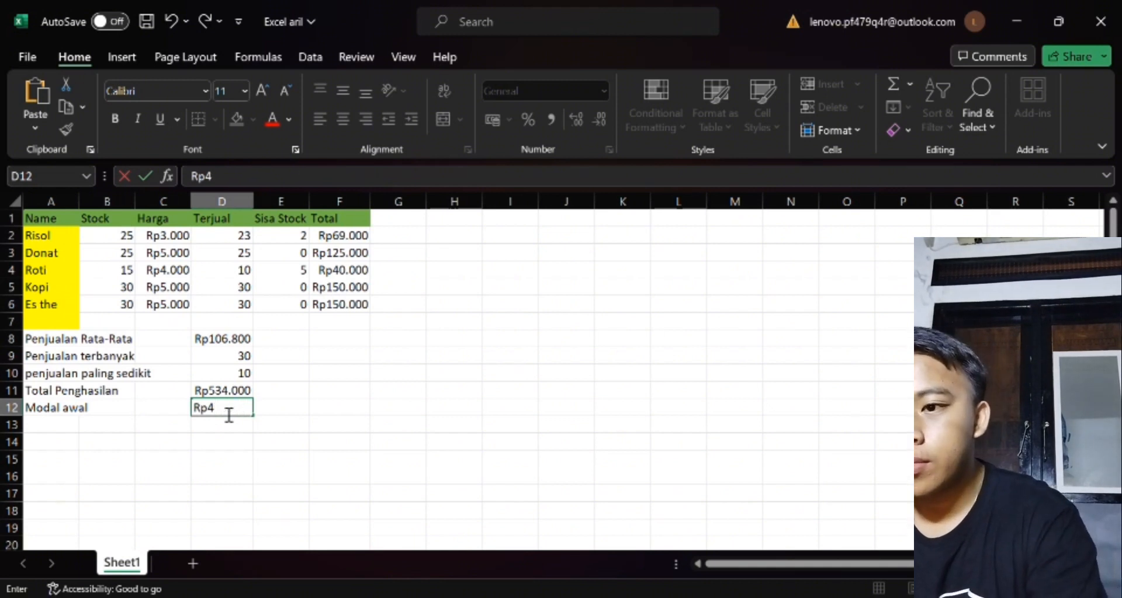
{"action": "type", "text": "00000"}
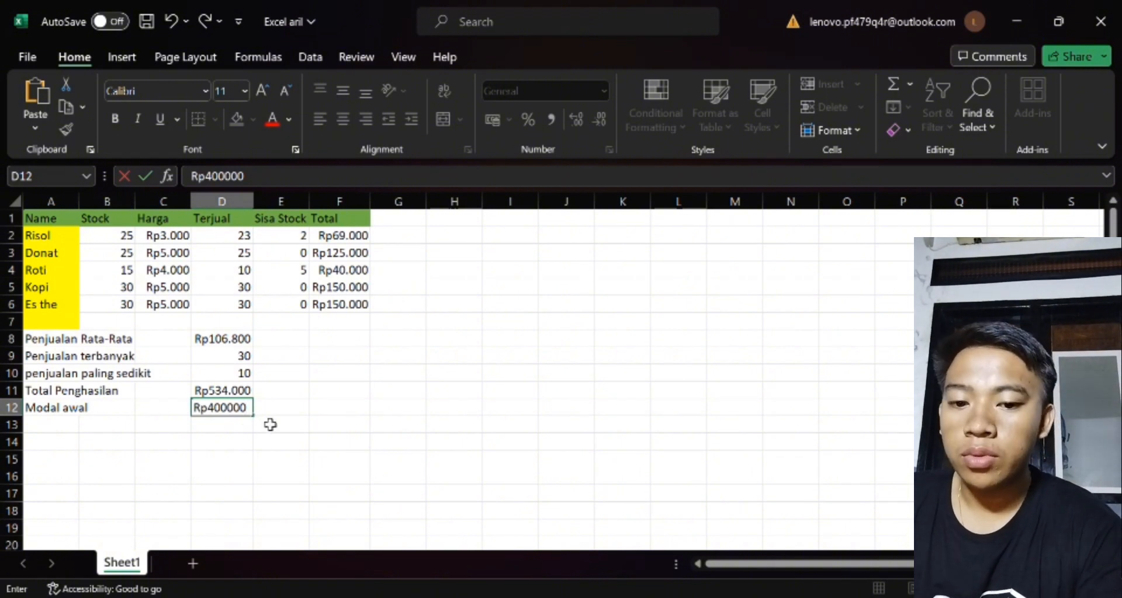
{"action": "key", "text": "Return"}
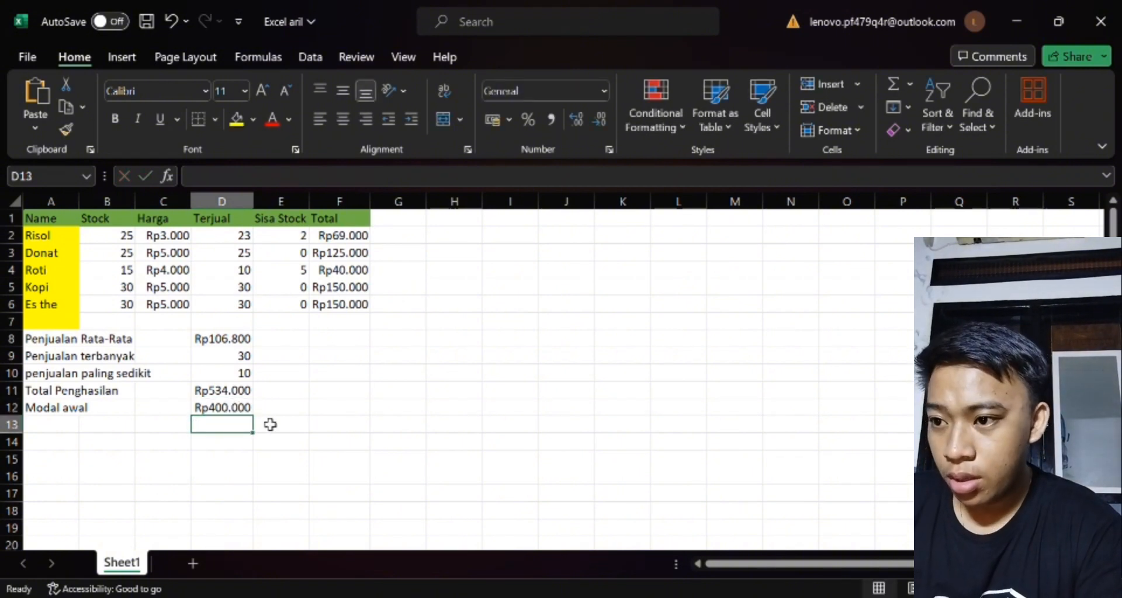
Add another row label "Total Penghasilan" in A13 below Modal awal.
{"action": "left_click", "coordinate": [56, 431]}
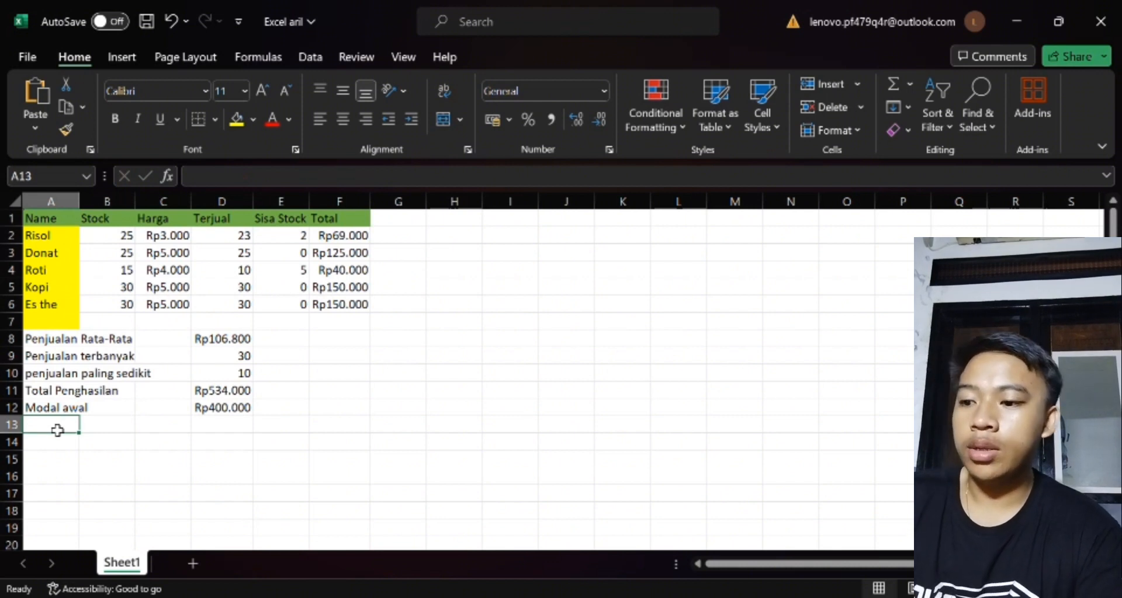
{"action": "type", "text": "Total Penghasilan"}
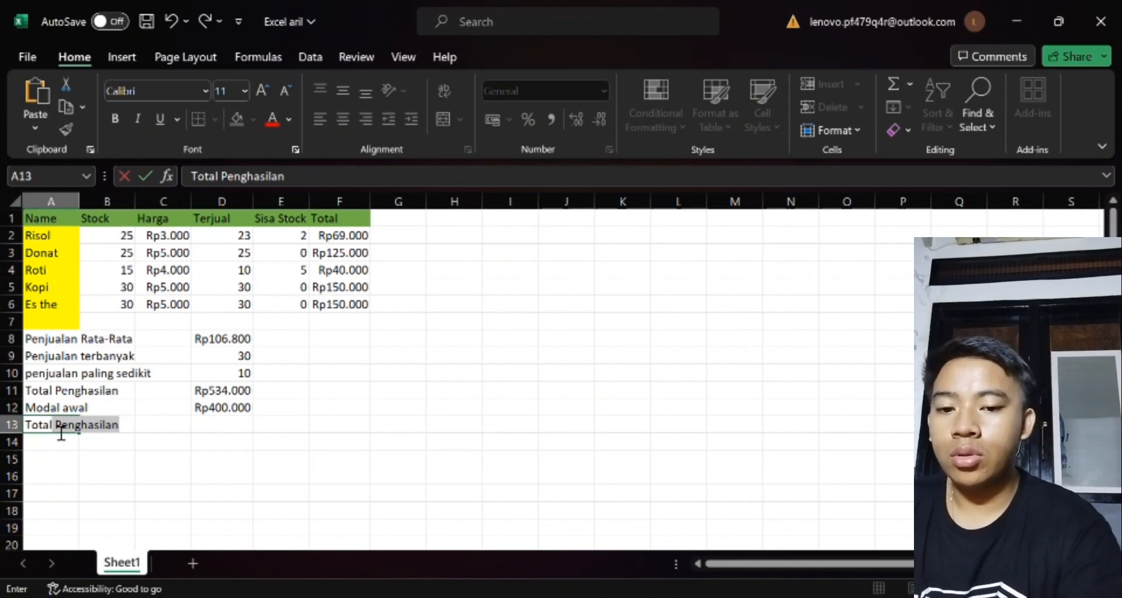
{"action": "key", "text": "Return"}
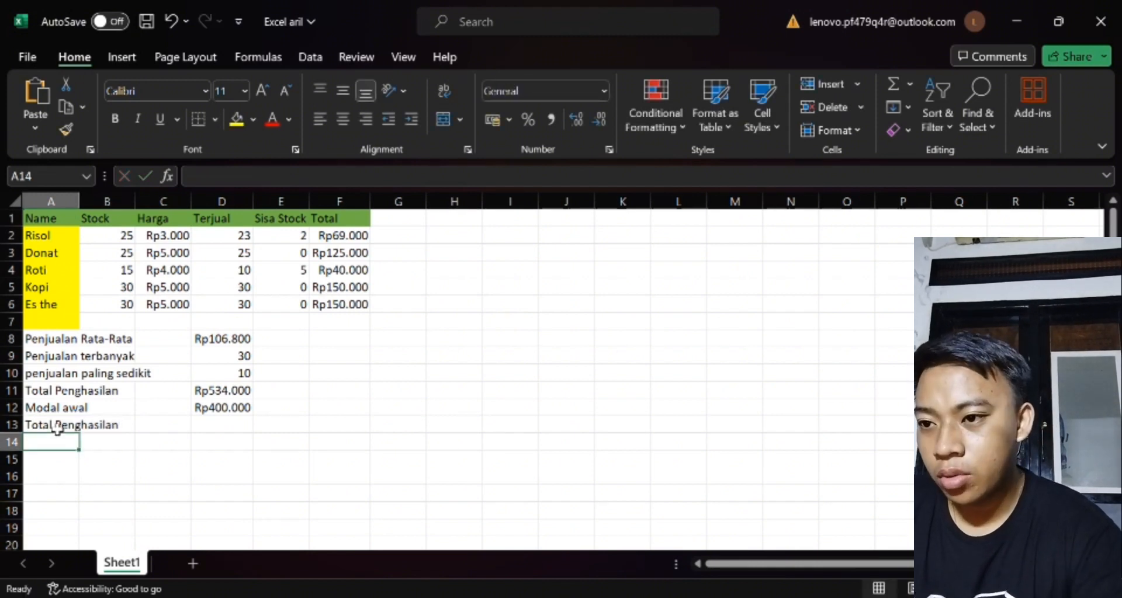
Enter the formula =D12-D11 in D13 for the final Total Penghasilan row.
{"action": "left_click", "coordinate": [223, 430]}
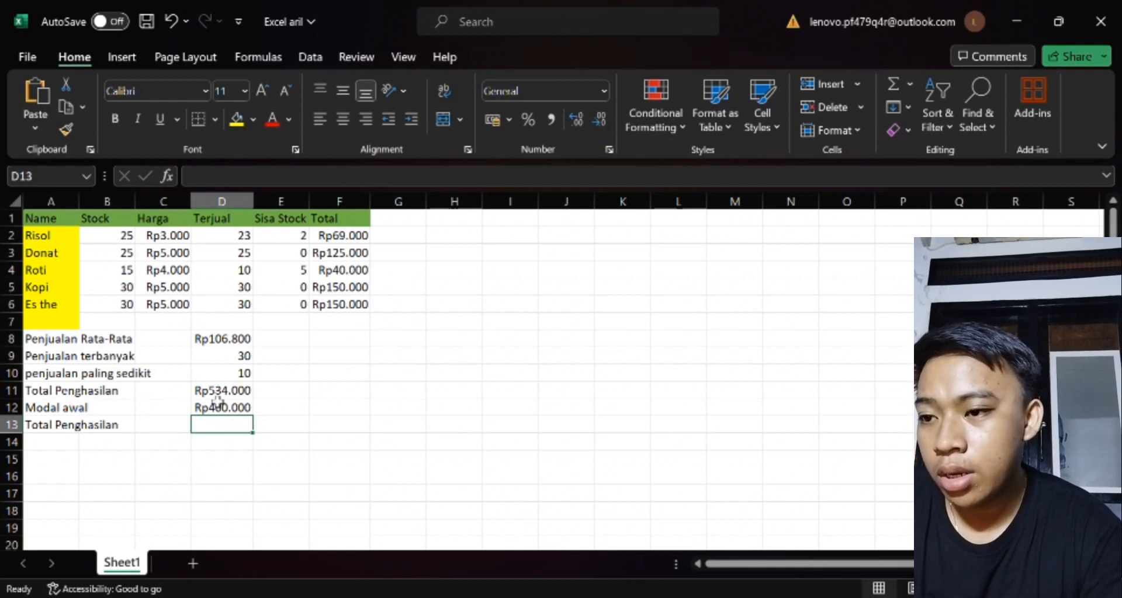
{"action": "type", "text": "="}
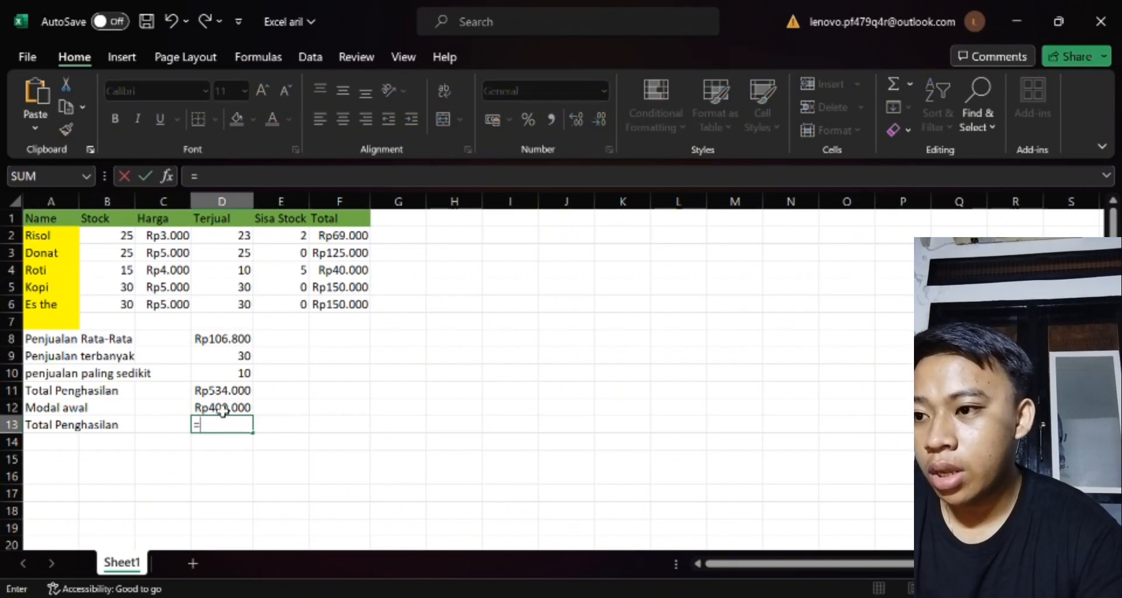
{"action": "left_click", "coordinate": [223, 412]}
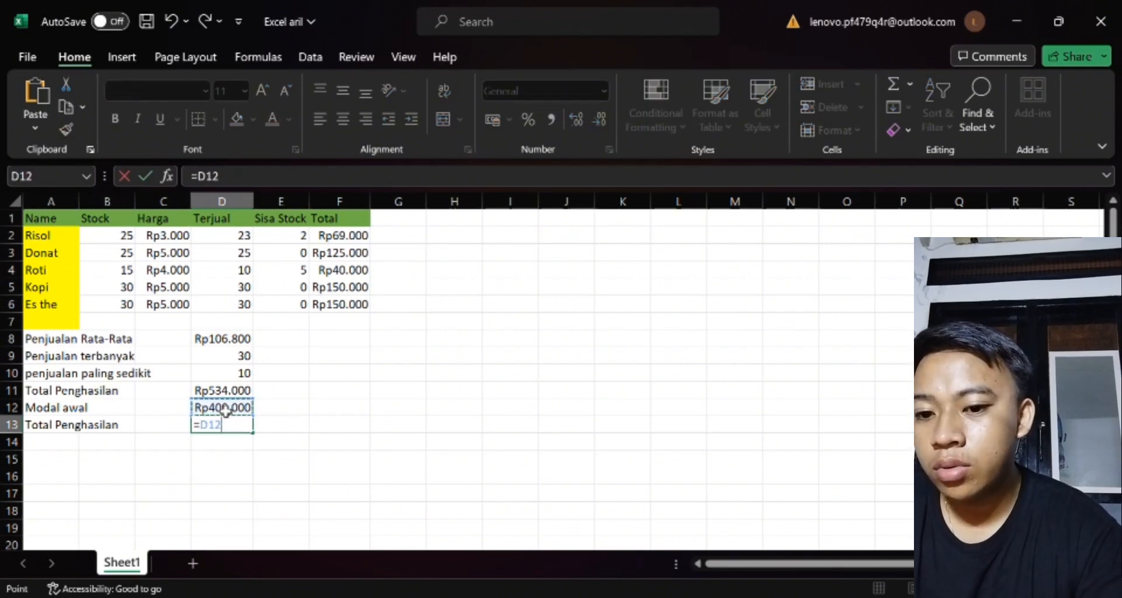
{"action": "type", "text": "-"}
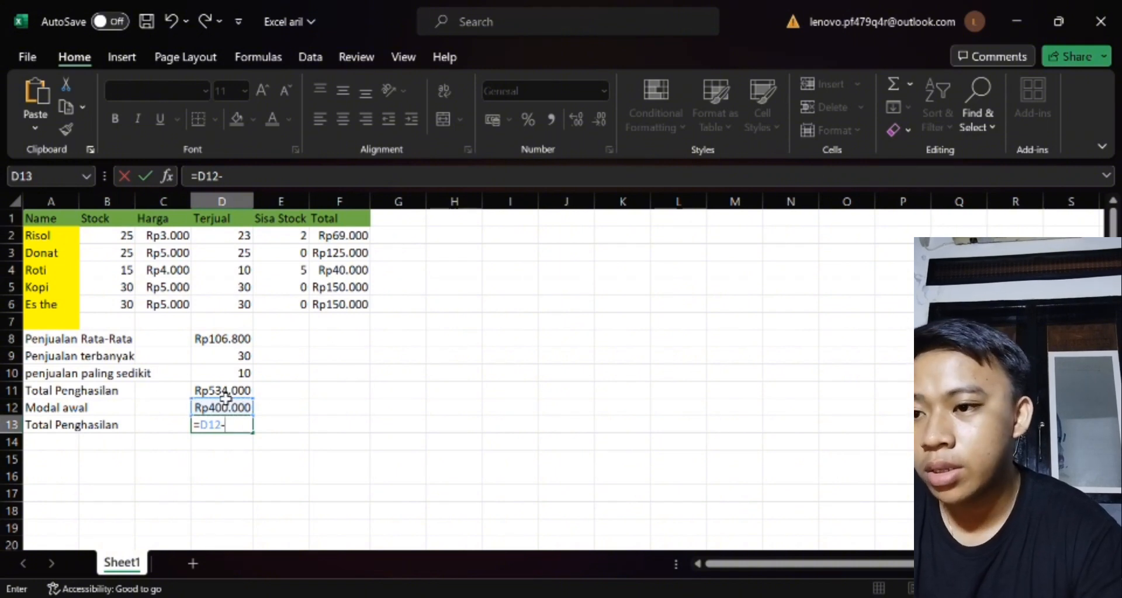
{"action": "left_click", "coordinate": [226, 398]}
{"action": "key", "text": "Return"}
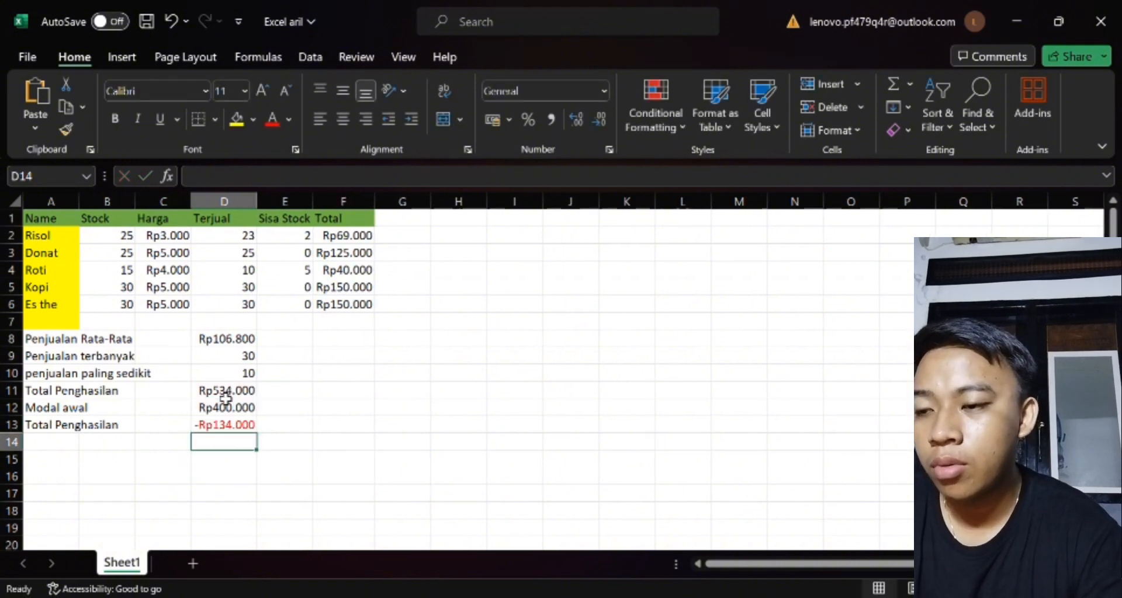
Make D13 subtract Modal awal from the Total Penghasilan in row 11, using the formula =D11-D12.
{"action": "left_click", "coordinate": [227, 431]}
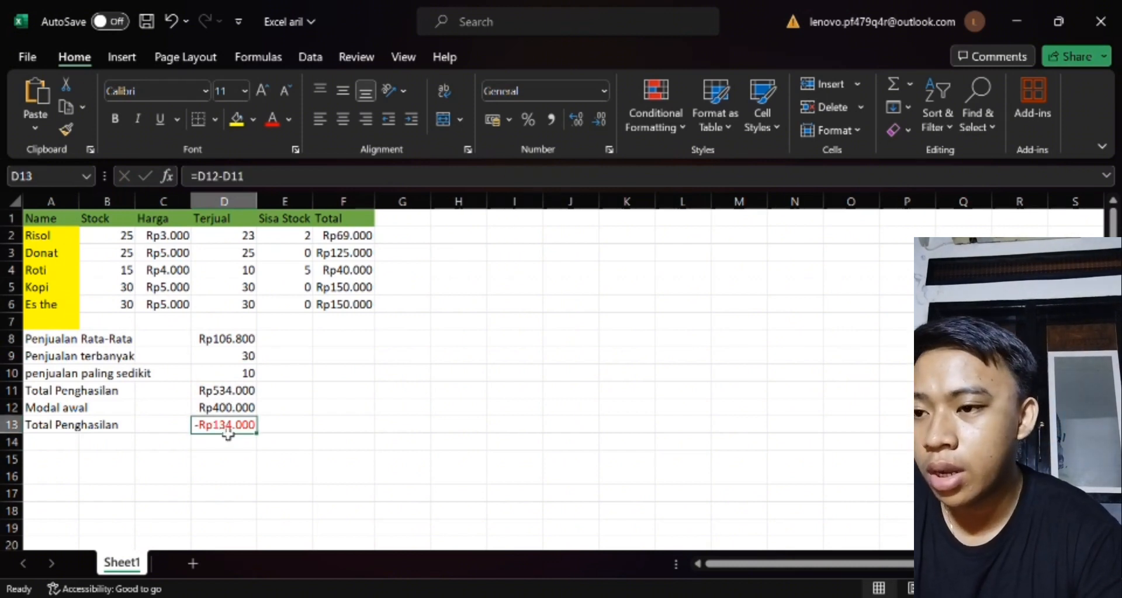
{"action": "key", "text": "BackSpace"}
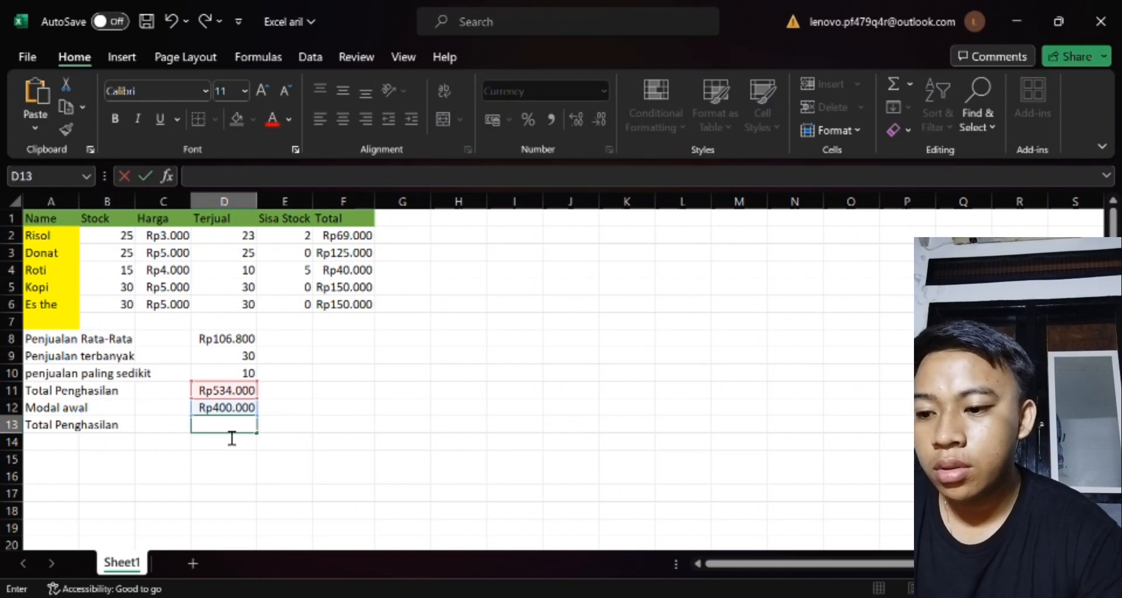
{"action": "type", "text": "="}
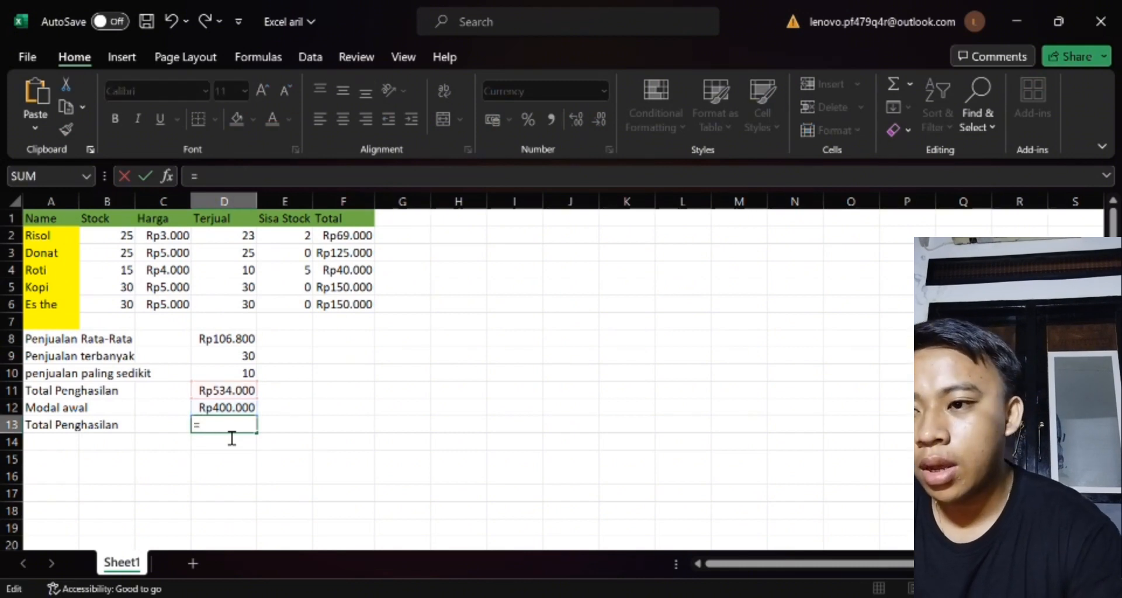
{"action": "left_click", "coordinate": [228, 391]}
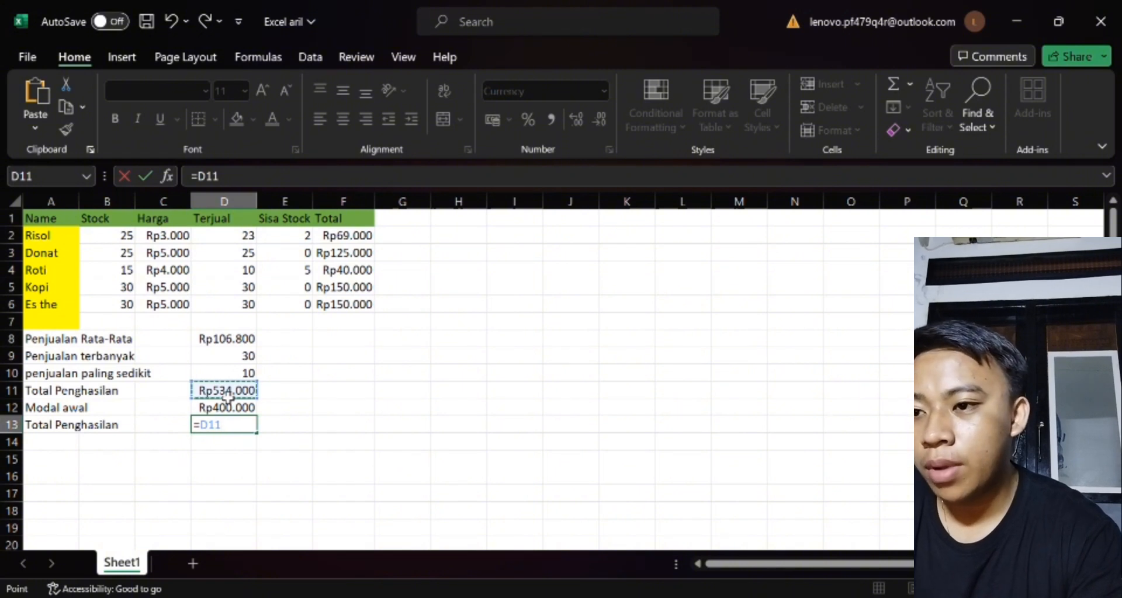
{"action": "type", "text": "-"}
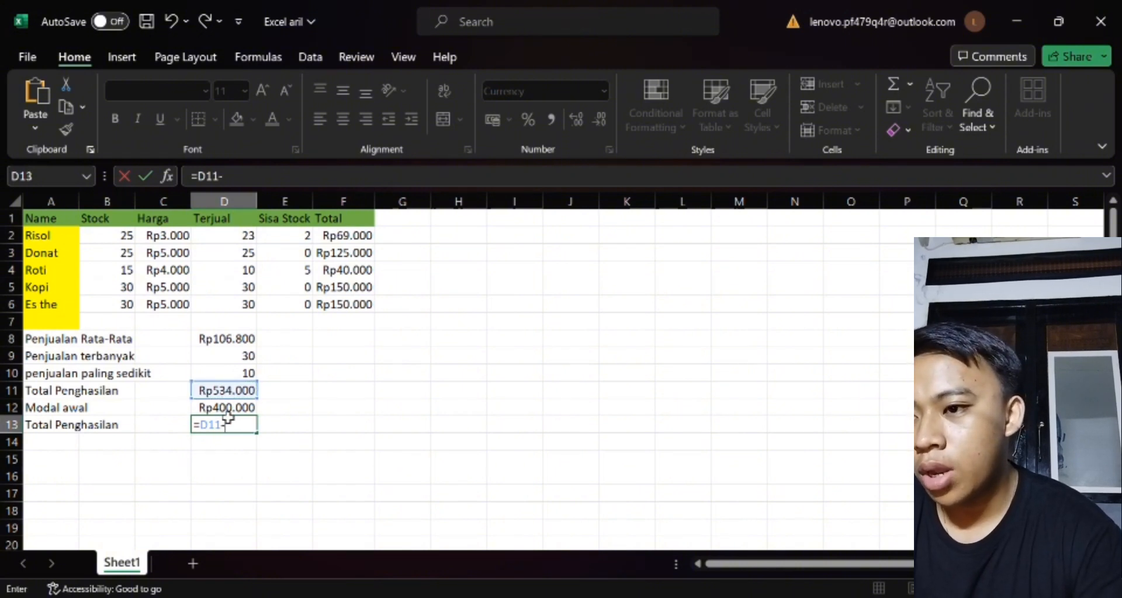
{"action": "left_click", "coordinate": [228, 408]}
{"action": "key", "text": "Return"}
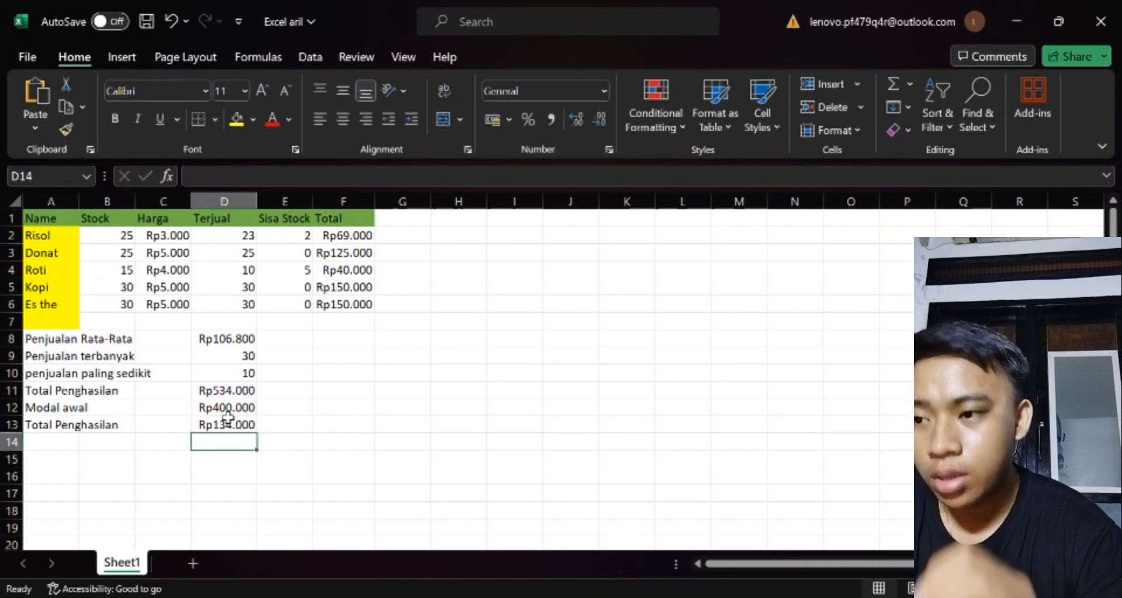
Multiply Risol's Harga by its Sisa Stock in G2 with the formula =C2*E2.
{"action": "left_click", "coordinate": [227, 411]}
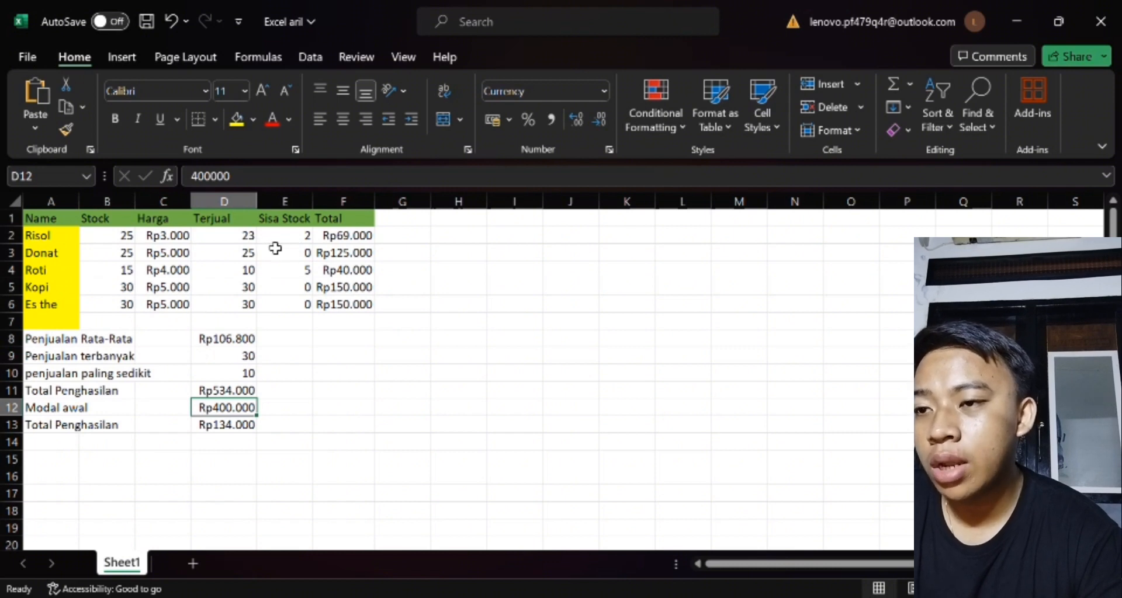
{"action": "left_click", "coordinate": [422, 242]}
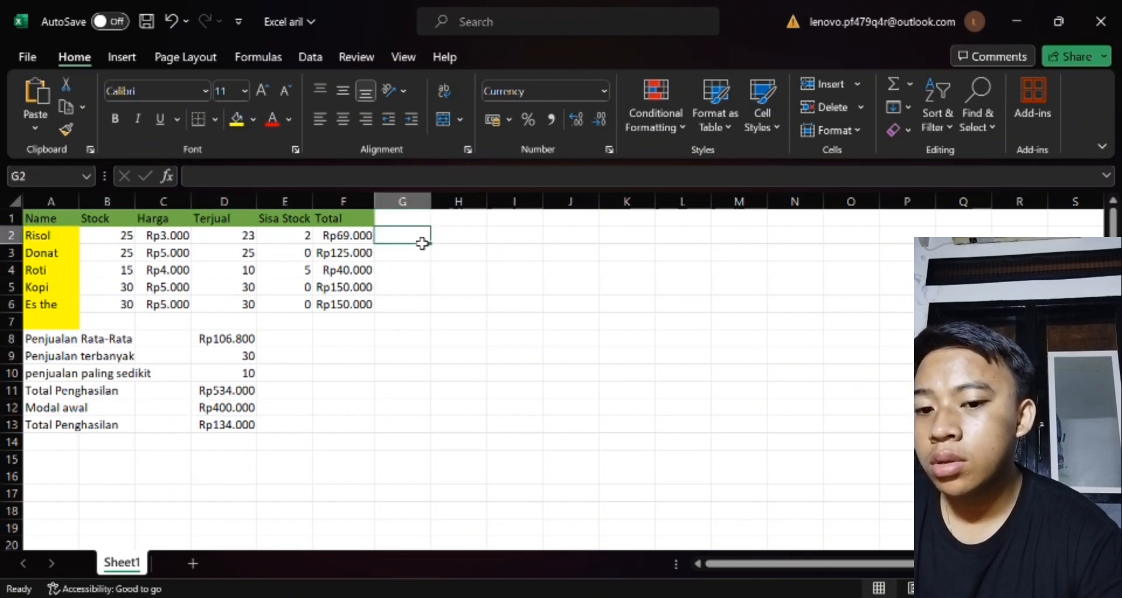
{"action": "type", "text": "="}
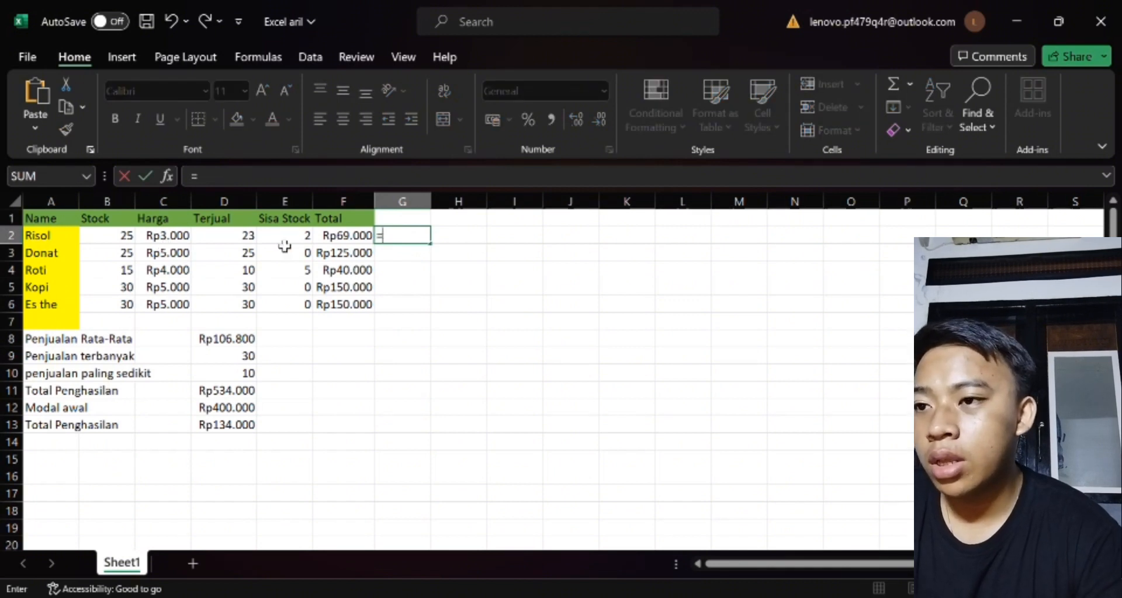
{"action": "left_click", "coordinate": [178, 240]}
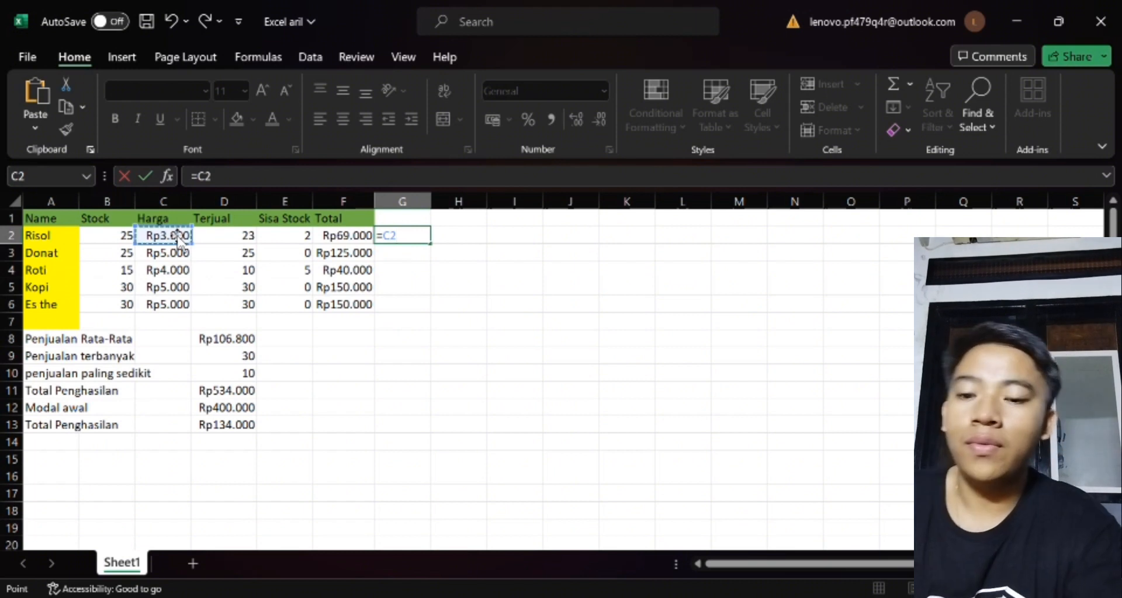
{"action": "type", "text": "*"}
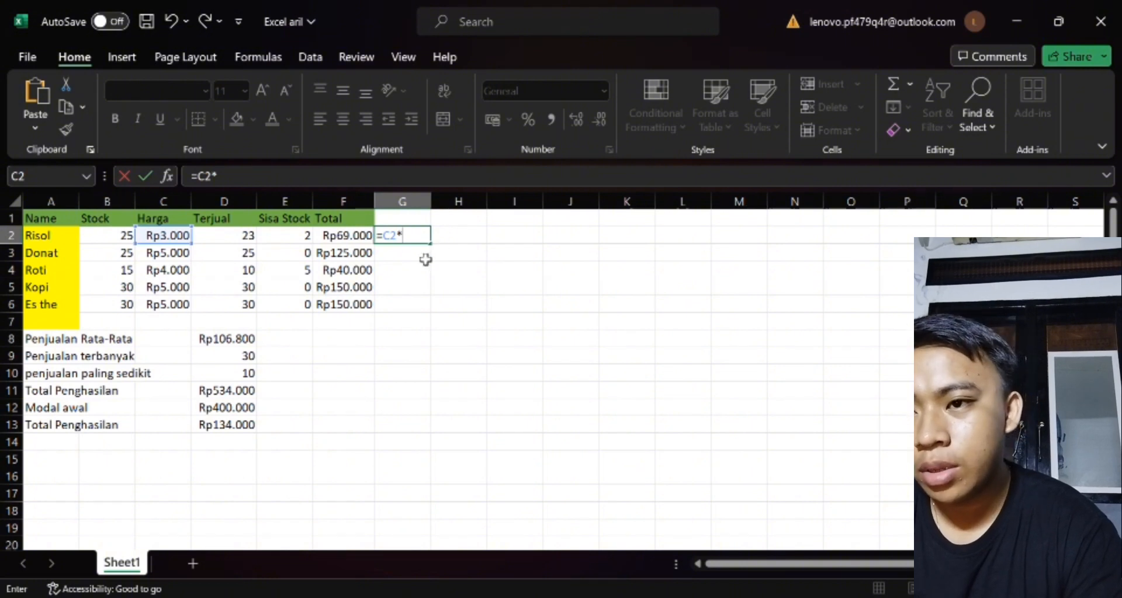
{"action": "left_click", "coordinate": [294, 240]}
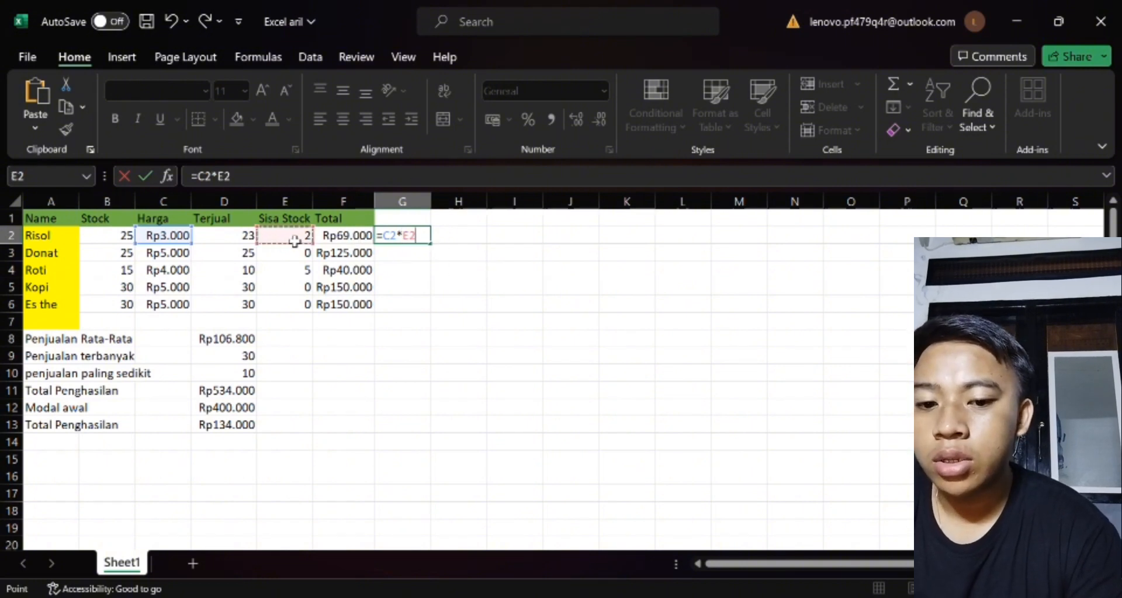
{"action": "key", "text": "Return"}
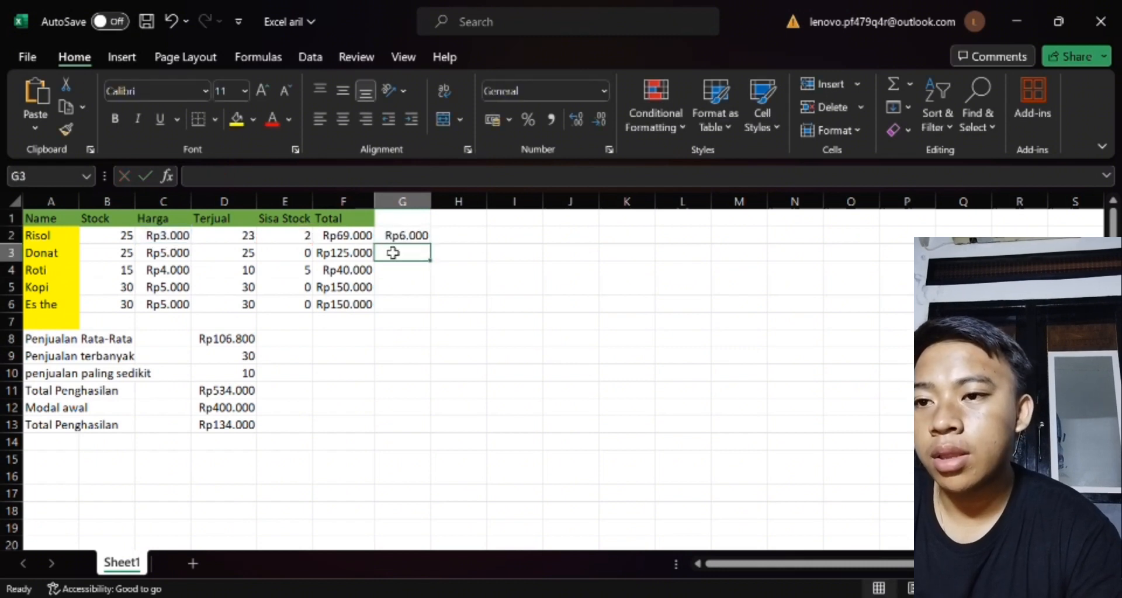